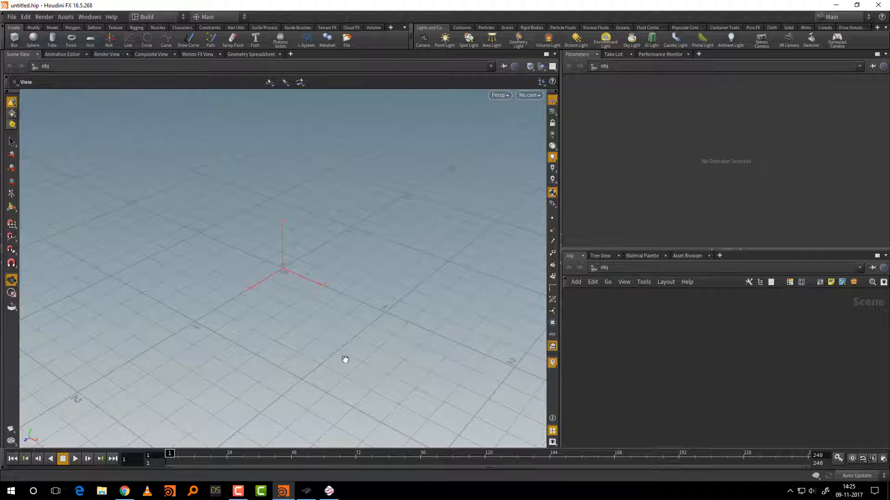
- Open the Wacom pen settings and look through the functions that can be assigned to the Middle Click pen button
left_click(305, 491)
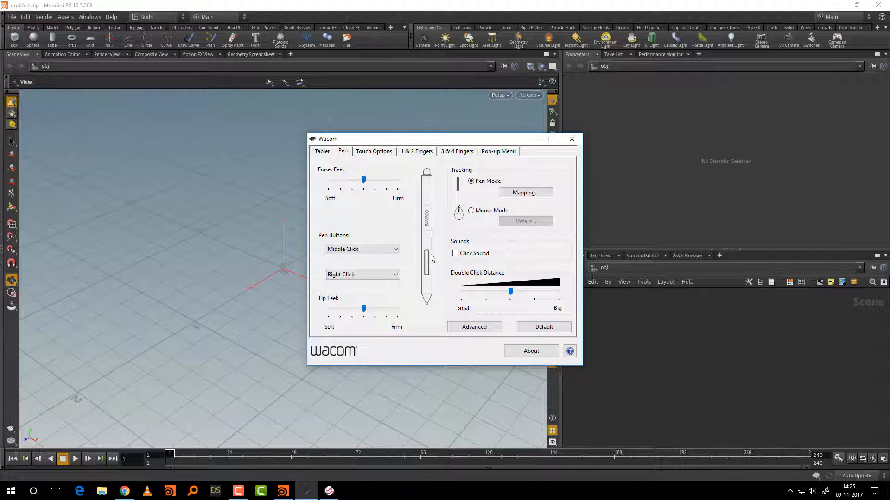
left_click(382, 249)
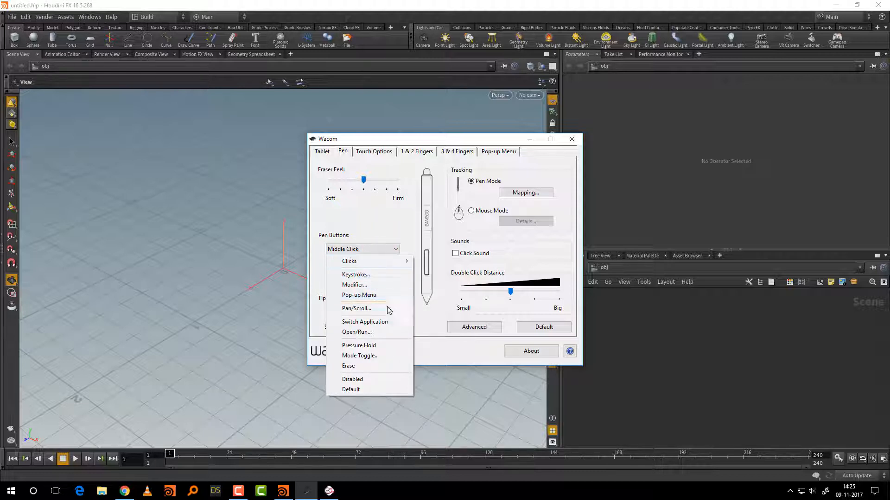
left_click(380, 226)
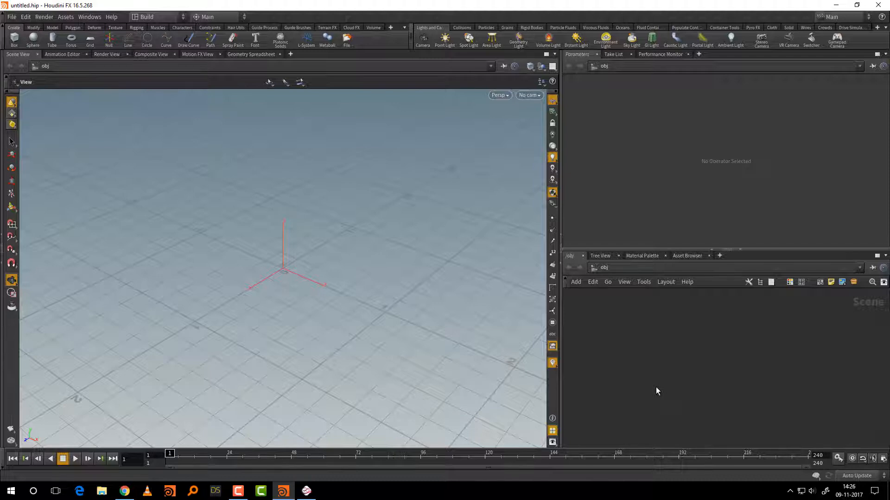
- Switch to Mischief, handwrite Direct Input, Parametric and Procedural as a list beside the Types of Modeling title, and underline Direct Input
left_click(311, 491)
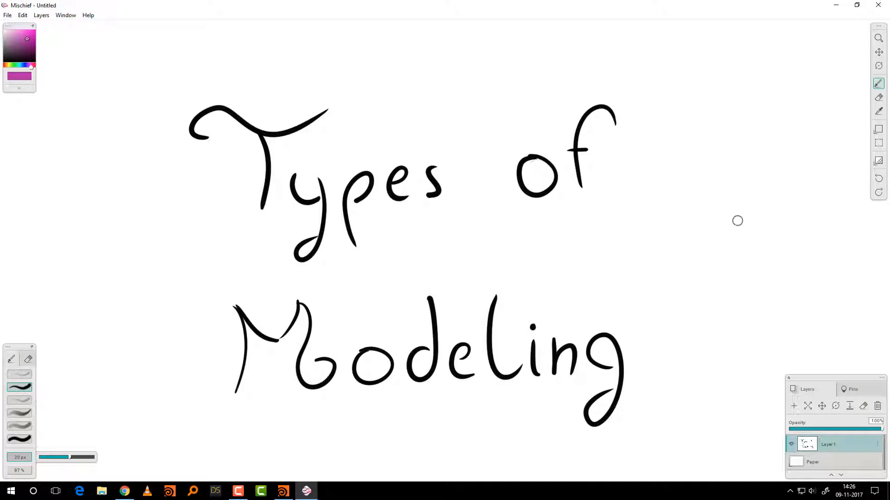
key("space")
left_click_drag(749, 227, 342, 225)
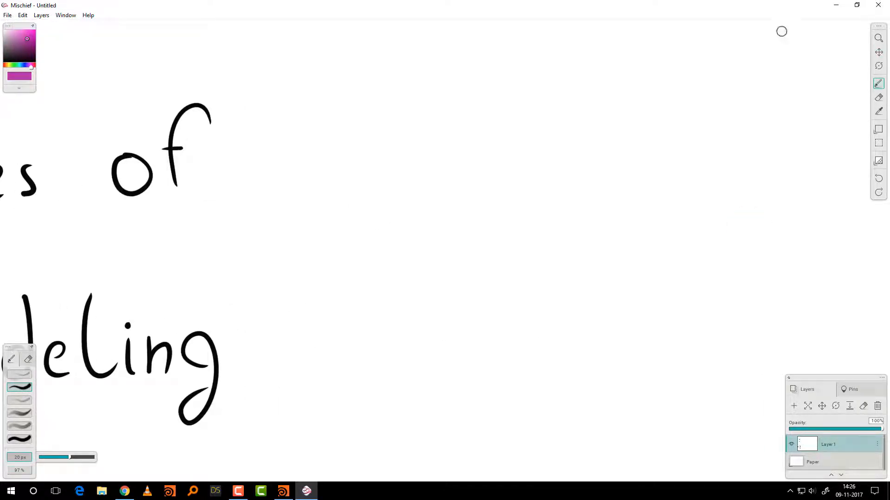
mouse_move(445, 69)
left_mouse_down()
mouse_move(444, 105)
mouse_move(472, 93)
left_mouse_up()
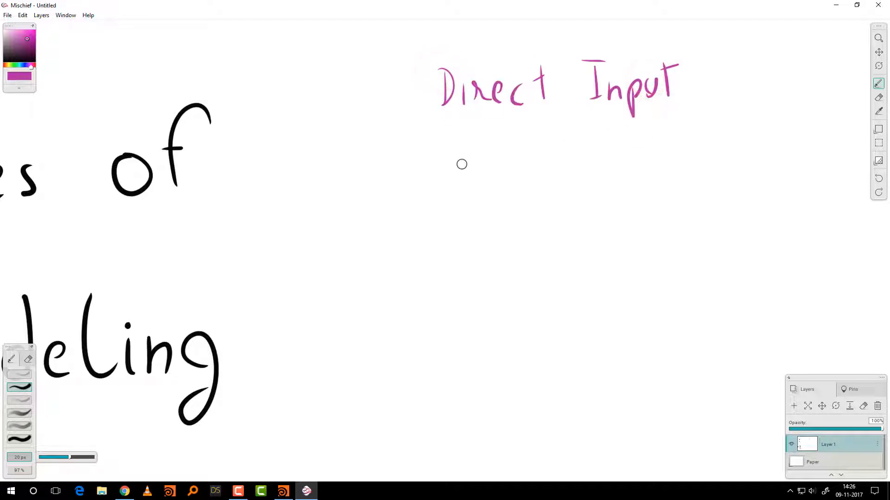
mouse_move(444, 148)
left_mouse_down()
mouse_move(445, 186)
mouse_move(444, 161)
mouse_move(473, 183)
left_mouse_up()
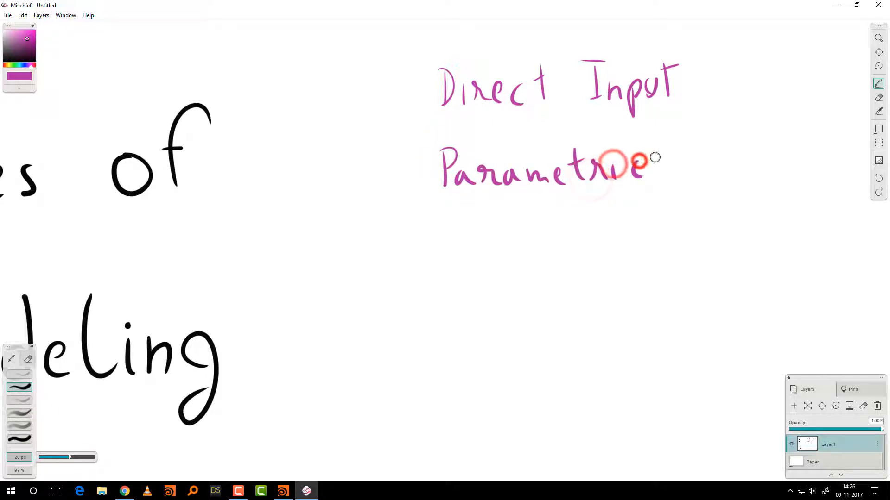
left_click_drag(651, 160, 643, 176)
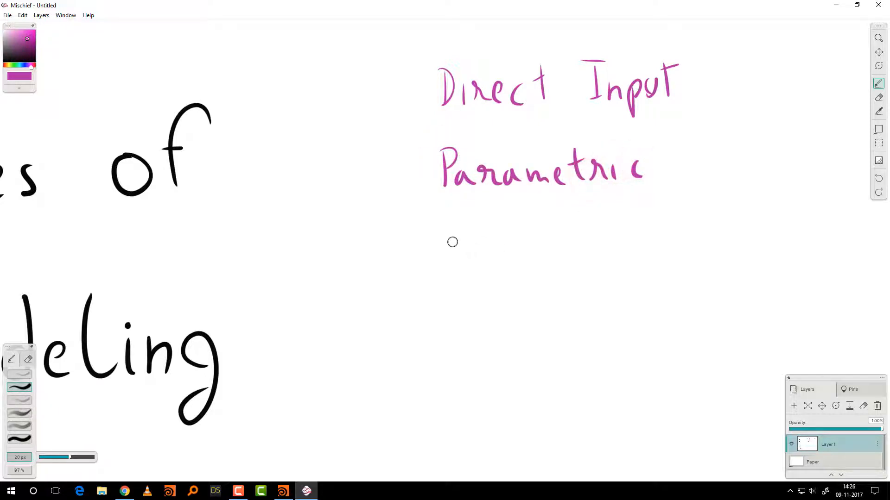
left_click_drag(450, 230, 454, 266)
mouse_move(442, 234)
left_mouse_down()
mouse_move(465, 262)
mouse_move(486, 260)
left_mouse_up()
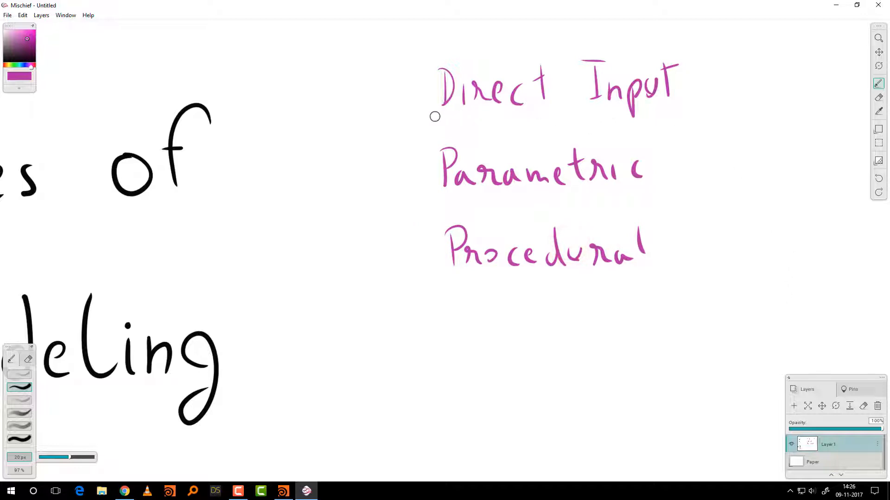
left_click_drag(432, 116, 704, 110)
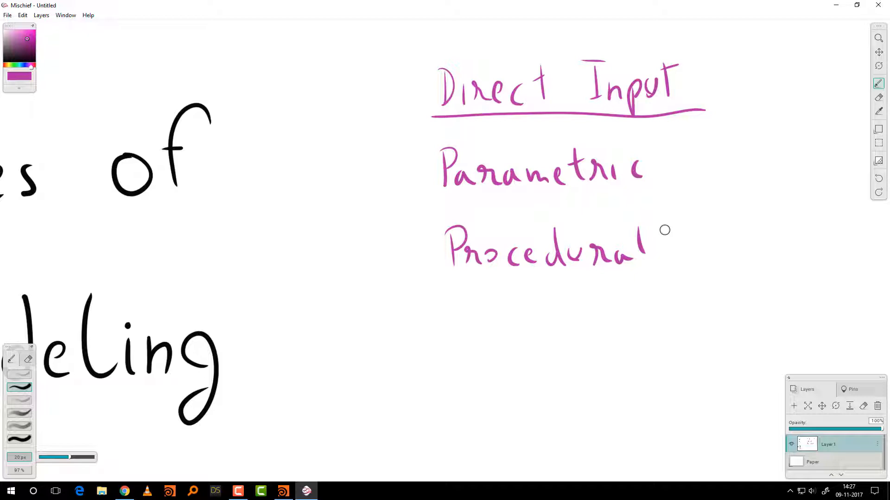
left_click(784, 318)
- On the Direct Input sketch, draw a magenta arrow from the helmeted head back towards the sphere and cross it out
key("space")
mouse_move(412, 365)
left_mouse_down()
mouse_move(633, 212)
mouse_move(677, 168)
left_mouse_up()
mouse_move(546, 294)
left_mouse_down()
mouse_move(542, 211)
mouse_move(610, 96)
left_mouse_up()
left_click_drag(476, 293, 623, 163)
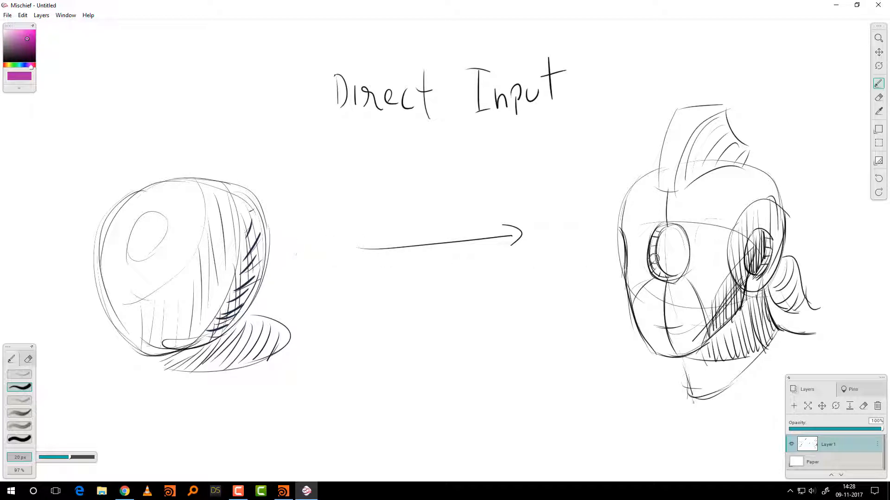
mouse_move(560, 290)
left_mouse_down()
mouse_move(392, 308)
mouse_move(401, 322)
left_mouse_up()
left_click_drag(475, 289, 448, 324)
left_click_drag(452, 291, 494, 323)
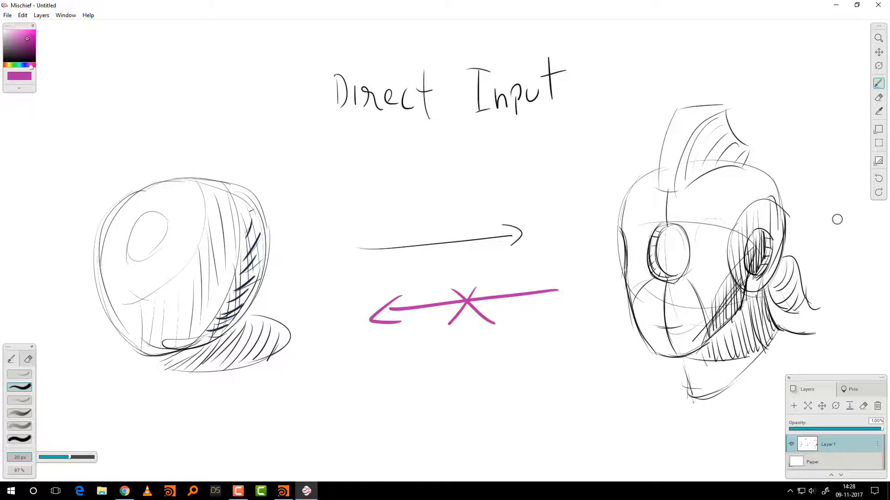
- Underline the word Parametric in the list of modeling types
key("space")
mouse_move(823, 233)
left_mouse_down()
mouse_move(615, 368)
mouse_move(562, 414)
left_mouse_up()
left_click_drag(711, 286, 550, 467)
left_click_drag(711, 305, 589, 462)
left_click_drag(427, 202, 608, 198)
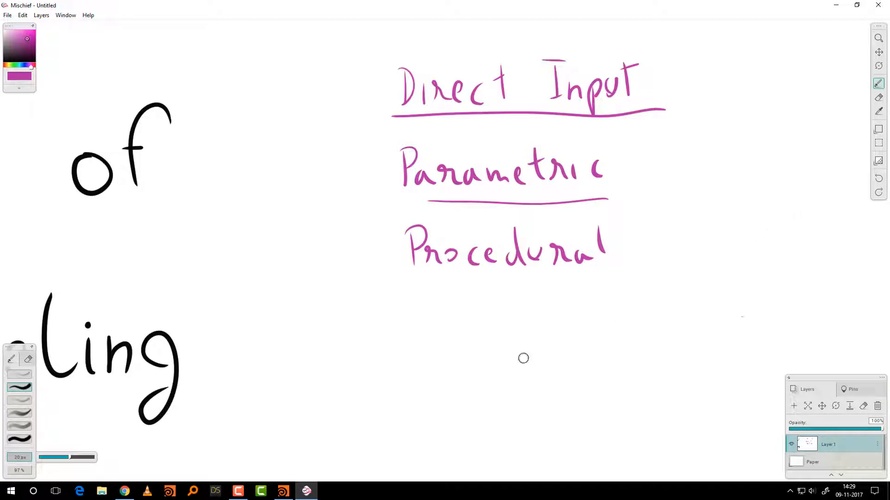
- Sketch a small 3D box below the word Procedural, with an arrow leading away from it
mouse_move(392, 384)
left_mouse_down()
mouse_move(438, 395)
mouse_move(431, 363)
mouse_move(474, 365)
left_mouse_up()
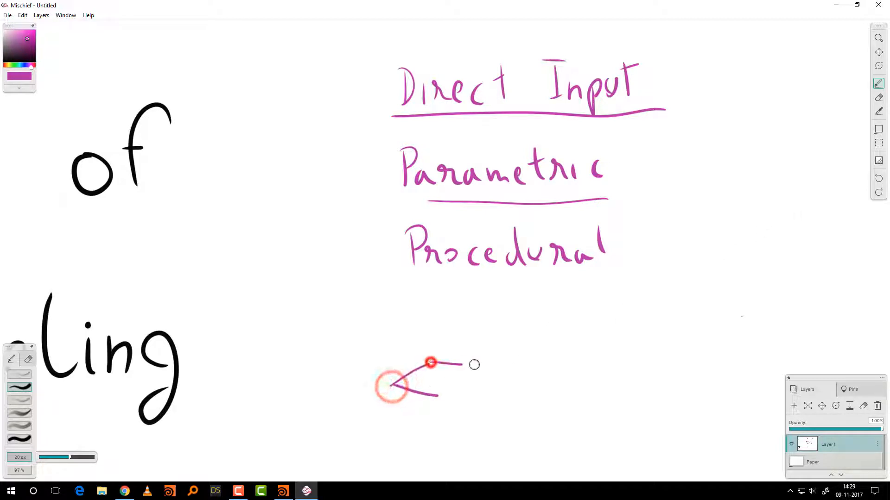
mouse_move(439, 393)
left_mouse_down()
mouse_move(476, 369)
mouse_move(433, 431)
left_mouse_up()
mouse_move(391, 385)
left_mouse_down()
mouse_move(431, 433)
mouse_move(469, 408)
left_mouse_up()
mouse_move(471, 371)
left_mouse_down()
mouse_move(468, 408)
mouse_move(510, 394)
mouse_move(562, 392)
mouse_move(557, 401)
mouse_move(632, 418)
left_mouse_up()
- Sketch a tall, narrow 3D box at the end of the arrow
left_click_drag(630, 332, 637, 426)
left_click_drag(592, 341, 592, 405)
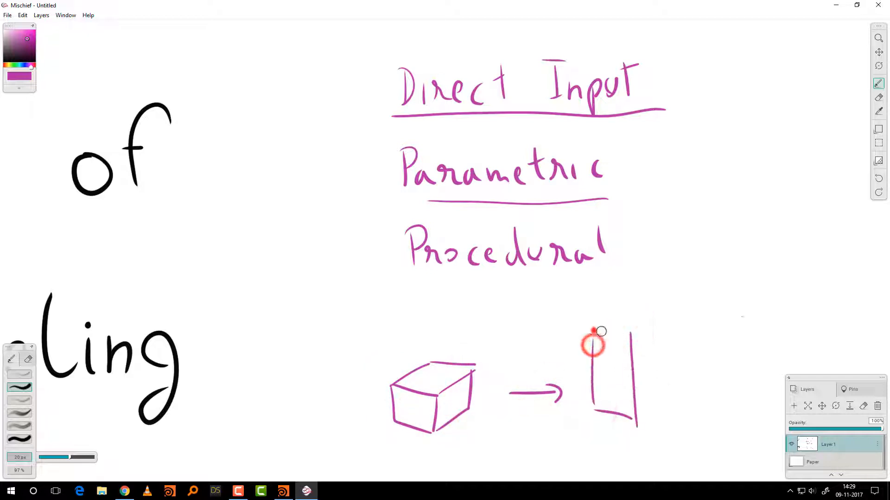
left_click_drag(601, 332, 629, 338)
mouse_move(642, 423)
left_mouse_down()
mouse_move(699, 402)
mouse_move(687, 315)
left_mouse_up()
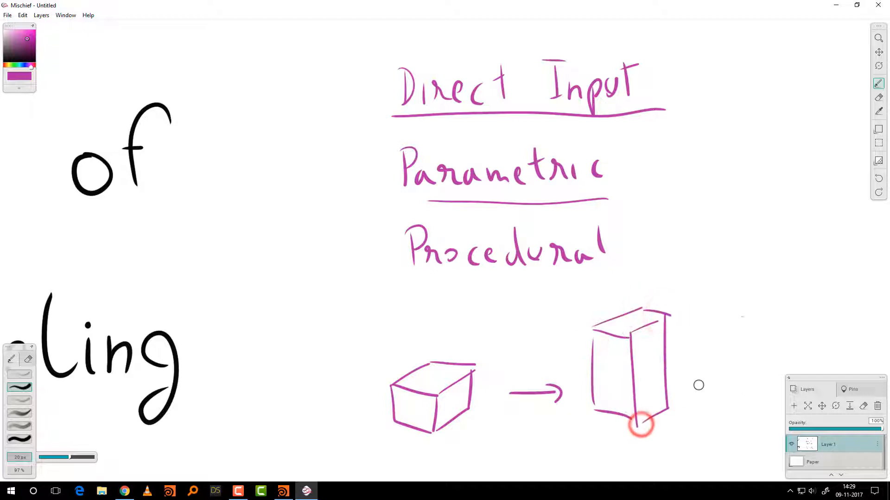
- Draw a second arrow diagonally down from the small box and sketch a wide, flat 3D box at its end
key("space")
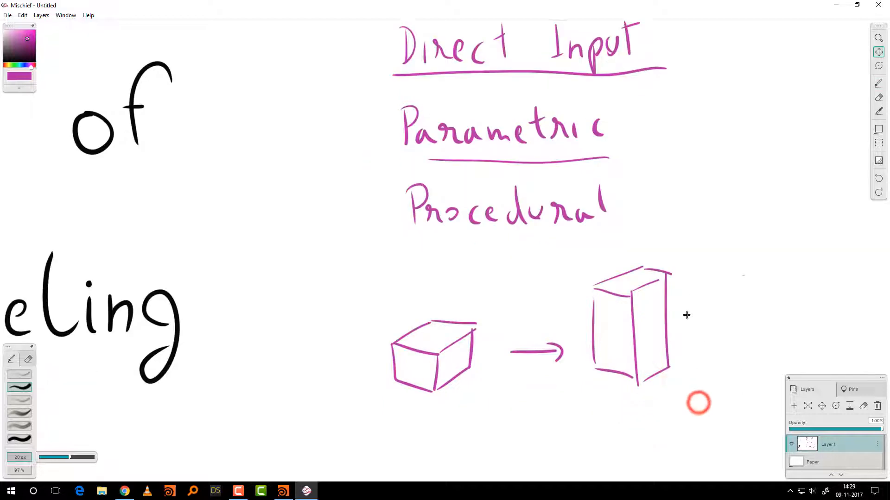
left_click_drag(494, 283, 552, 346)
mouse_move(553, 333)
left_mouse_down()
mouse_move(546, 357)
mouse_move(671, 399)
mouse_move(674, 368)
left_mouse_up()
left_click_drag(592, 369, 592, 350)
left_click_drag(598, 350, 674, 372)
left_click_drag(594, 348, 656, 325)
left_click_drag(651, 325, 729, 333)
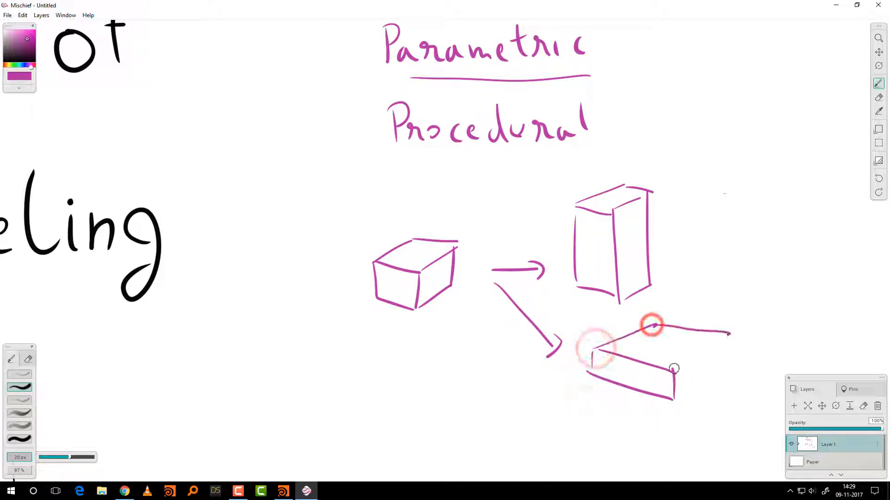
mouse_move(674, 369)
left_mouse_down()
mouse_move(730, 342)
mouse_move(730, 370)
left_mouse_up()
left_click_drag(673, 397, 731, 370)
- Sketch a box divided into horizontal layers beside the tall box, and draw an arrow leading to it
key("space")
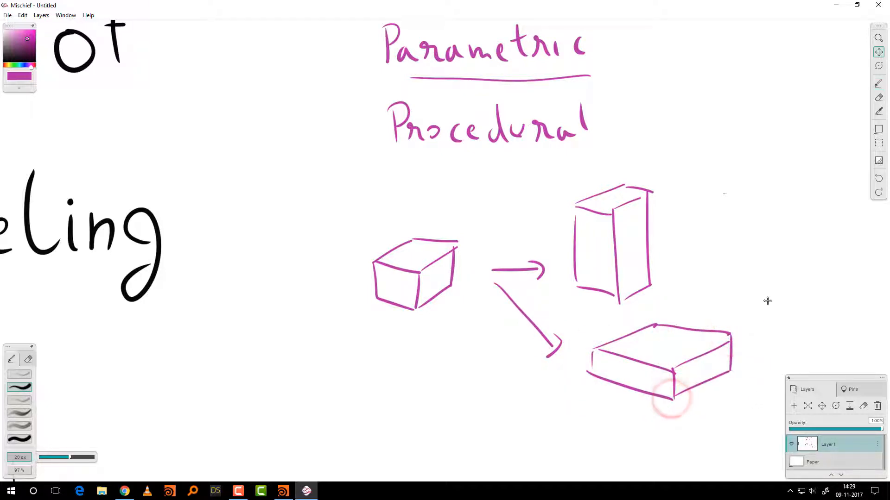
left_click_drag(767, 300, 680, 329)
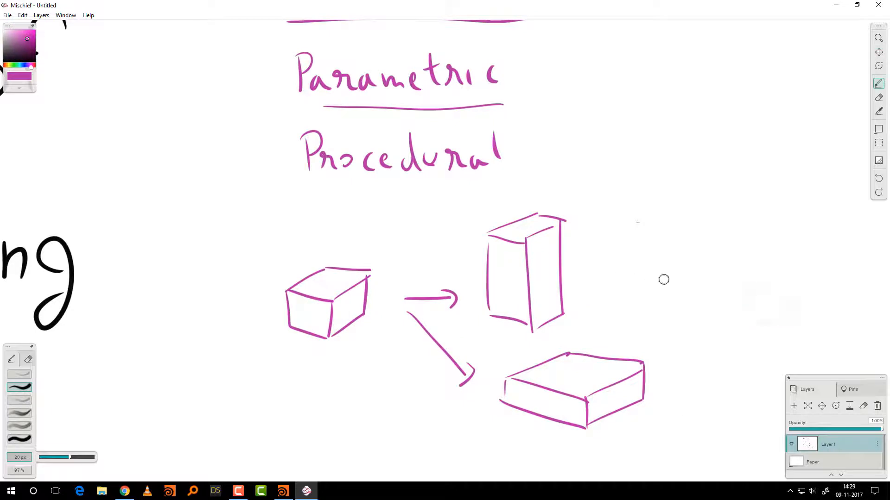
mouse_move(667, 240)
left_mouse_down()
mouse_move(671, 303)
mouse_move(742, 229)
mouse_move(702, 224)
mouse_move(745, 227)
mouse_move(727, 306)
left_mouse_up()
left_click_drag(712, 247, 710, 302)
left_click_drag(674, 298, 709, 306)
left_click_drag(713, 304, 736, 292)
left_click_drag(670, 250, 712, 257)
left_click_drag(711, 257, 743, 243)
left_click_drag(672, 263, 710, 269)
left_click_drag(715, 269, 746, 252)
mouse_move(671, 274)
left_mouse_down()
mouse_move(710, 282)
mouse_move(737, 271)
mouse_move(701, 292)
left_mouse_up()
left_click_drag(711, 293, 740, 279)
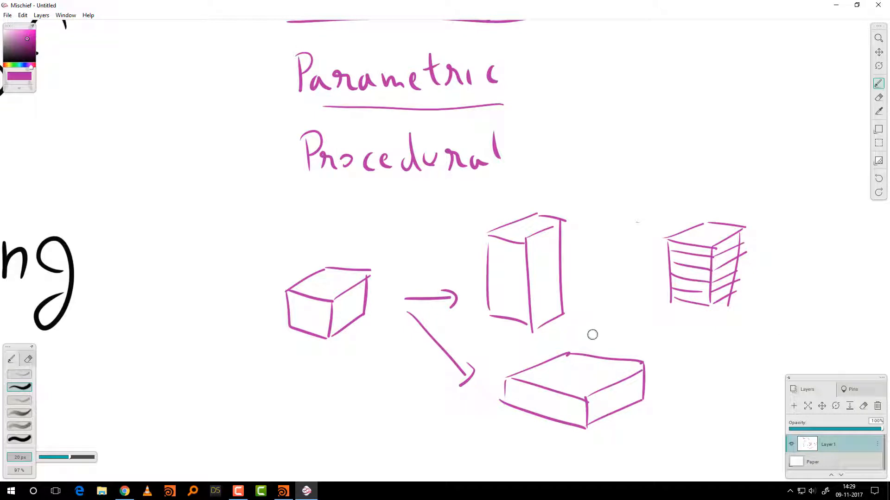
mouse_move(594, 276)
left_mouse_down()
mouse_move(641, 277)
mouse_move(631, 289)
left_mouse_up()
- Examine the Parametric Modeling drawing of the sapling and the tree
key("space")
left_click_drag(385, 423, 570, 324)
left_click_drag(471, 362, 668, 152)
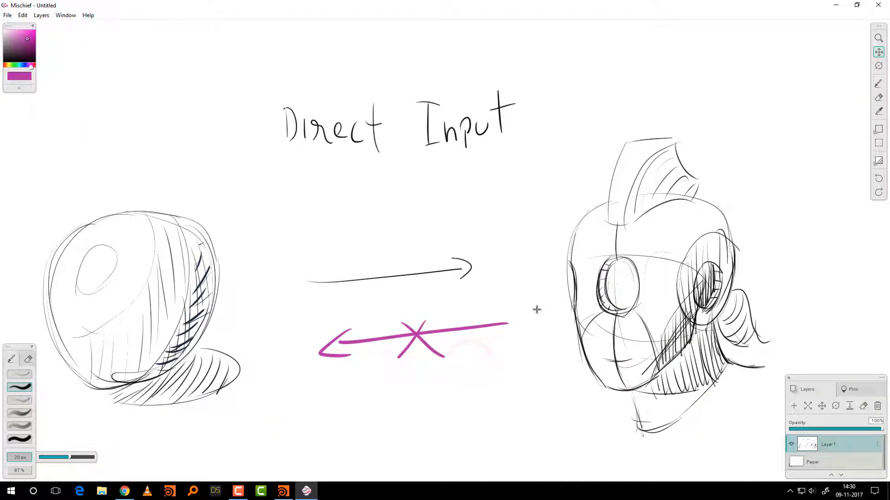
left_click_drag(490, 412, 614, 149)
left_click_drag(568, 332, 525, 123)
mouse_move(533, 281)
left_mouse_down()
mouse_move(527, 123)
mouse_move(533, 280)
left_mouse_up()
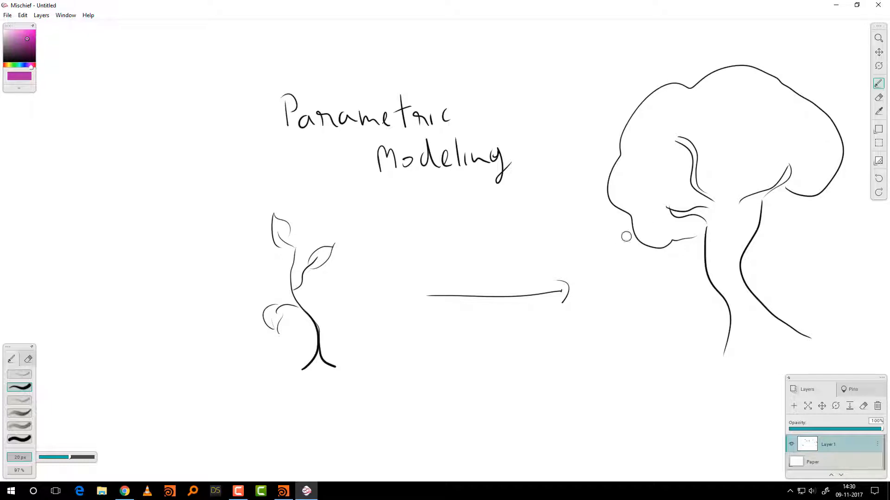
- Beside the tree, sketch a tall rectangular frame with an angled panel inside it, like a half-open door
key("space")
left_click_drag(689, 290, 526, 271)
mouse_move(585, 284)
left_mouse_down()
mouse_move(725, 217)
mouse_move(433, 395)
left_mouse_up()
mouse_move(637, 286)
left_mouse_down()
mouse_move(587, 293)
mouse_move(596, 297)
left_mouse_up()
left_click_drag(594, 184, 598, 299)
left_click_drag(529, 183, 535, 284)
left_click_drag(532, 177, 600, 182)
left_click_drag(540, 280, 579, 263)
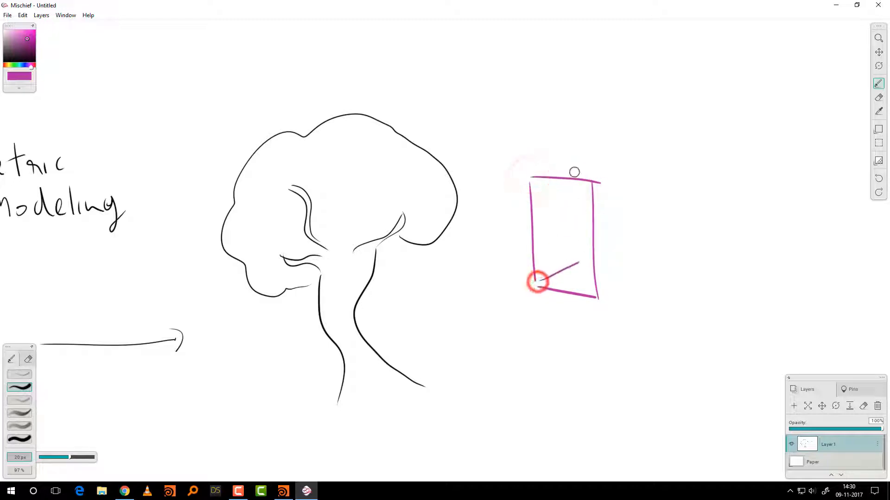
left_click_drag(575, 174, 578, 262)
mouse_move(529, 177)
left_mouse_down()
mouse_move(570, 163)
mouse_move(574, 179)
left_mouse_up()
- Draw an arrow from the frame to a second tall rectangle, sketched with an overlapping slanted panel and short back edges above it
left_click_drag(689, 254, 695, 252)
left_click_drag(687, 247, 691, 265)
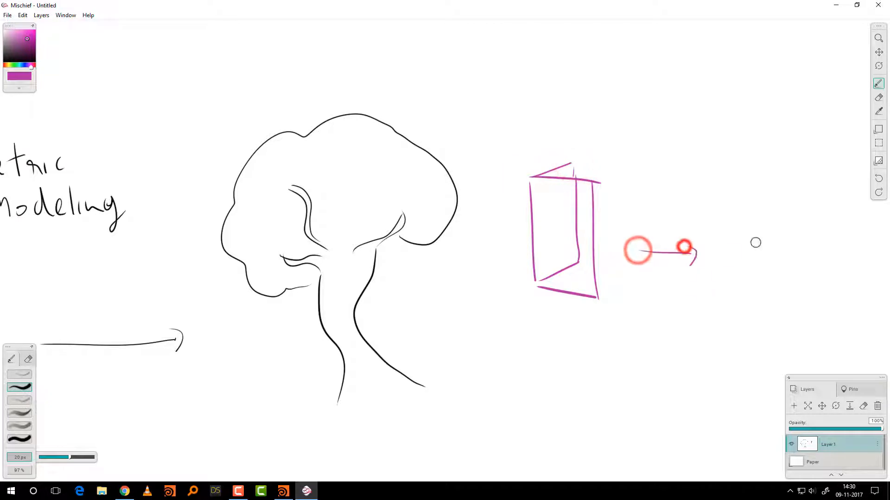
mouse_move(731, 180)
left_mouse_down()
mouse_move(733, 292)
mouse_move(783, 191)
mouse_move(806, 200)
mouse_move(793, 183)
mouse_move(764, 305)
left_mouse_up()
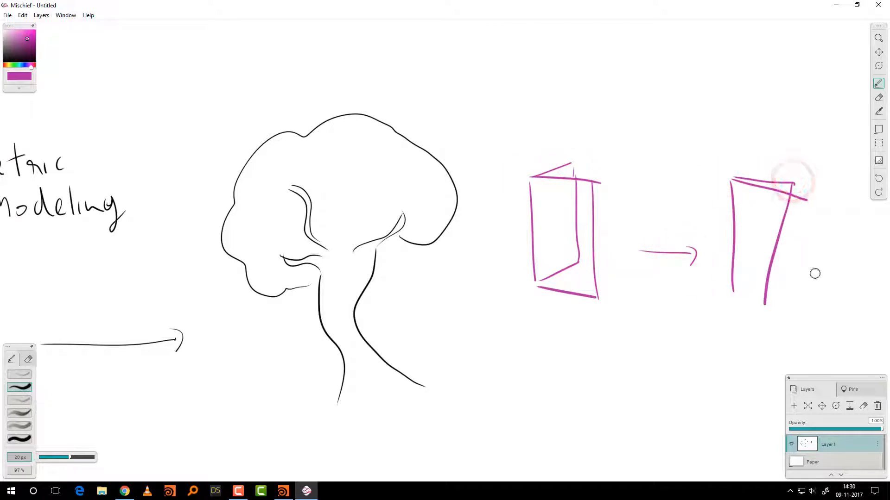
key("ctrl+z")
left_click_drag(794, 184, 777, 301)
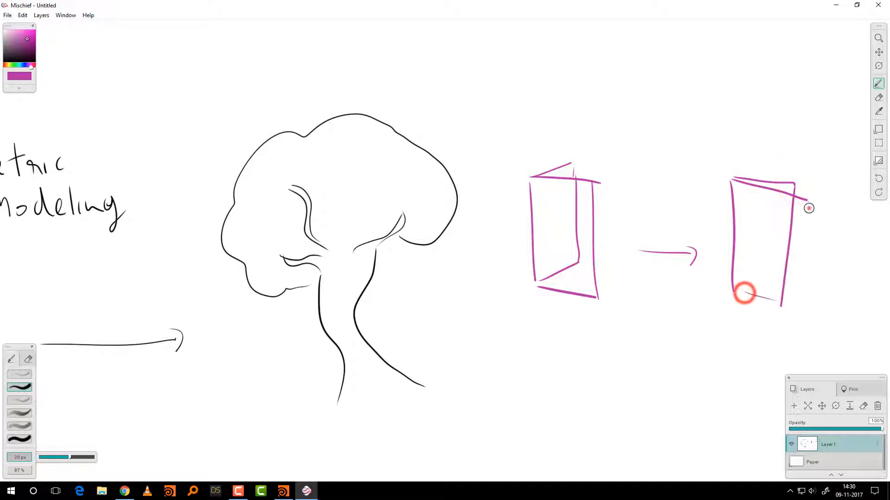
left_click_drag(808, 208, 799, 313)
left_click_drag(737, 287, 798, 298)
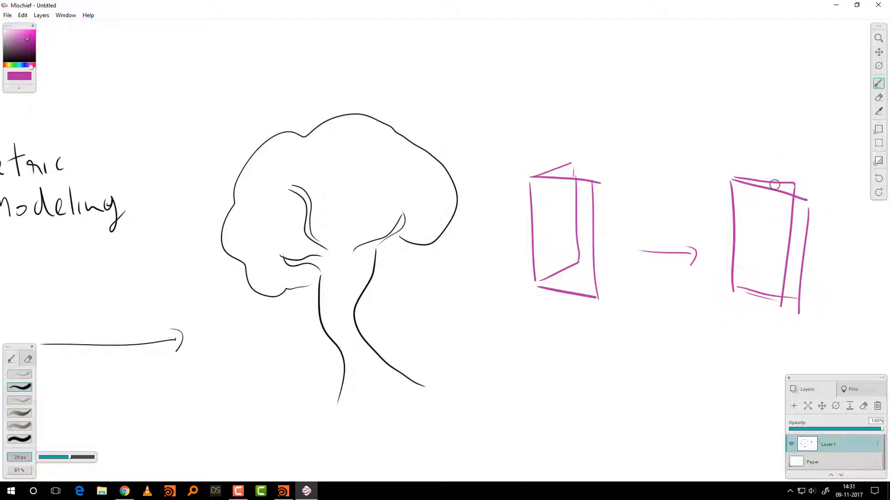
left_click_drag(787, 245, 695, 250)
left_click_drag(640, 181, 712, 174)
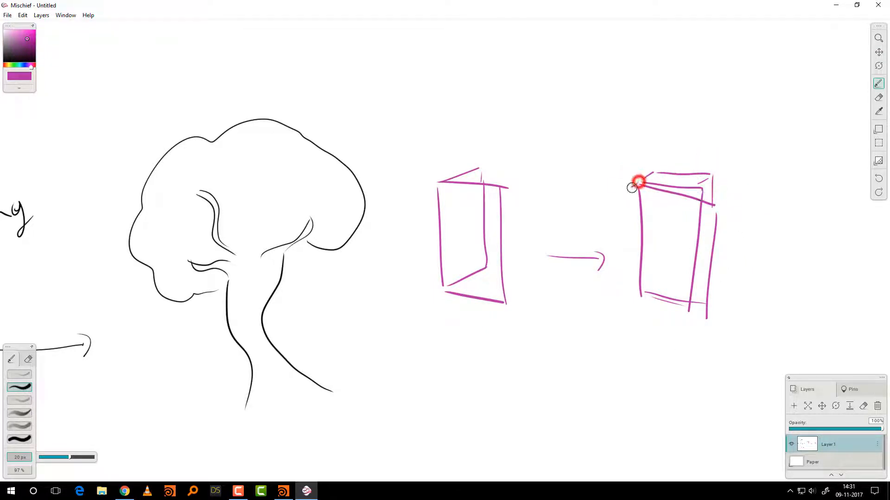
mouse_move(638, 184)
left_mouse_down()
mouse_move(632, 292)
mouse_move(712, 212)
left_mouse_up()
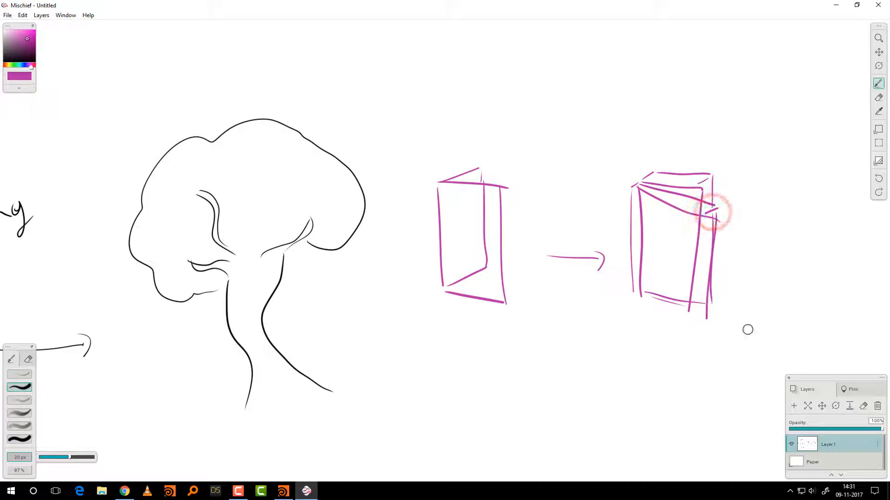
key("ctrl+z")
key("ctrl+z")
key("ctrl+z")
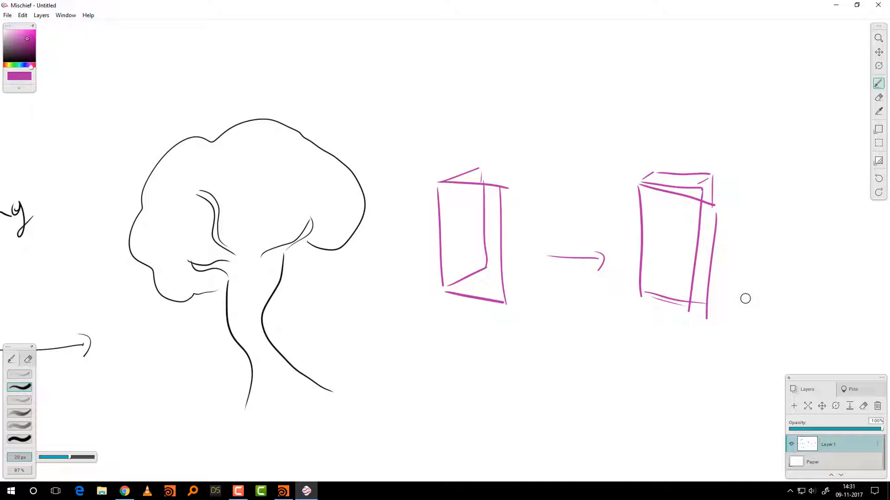
- Go back to the list of modeling types and its box sketches to review the Procedural entry
key("space")
left_click_drag(433, 332, 739, 285)
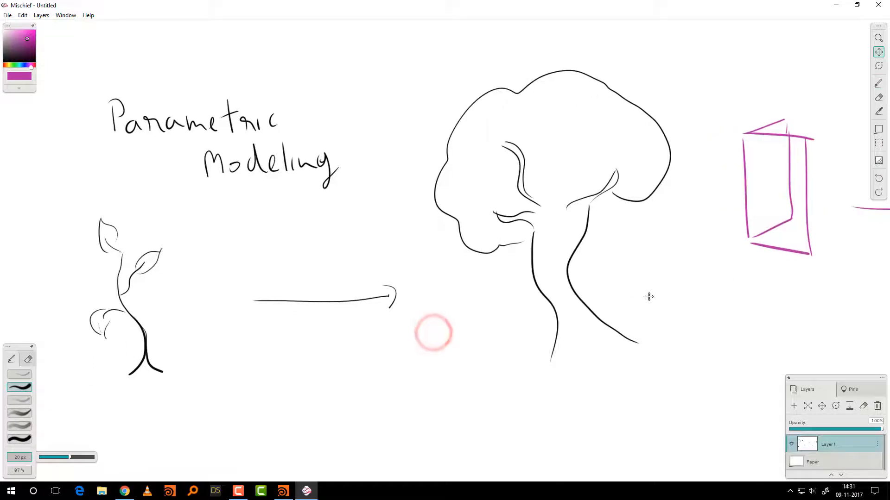
mouse_move(645, 286)
left_mouse_down()
mouse_move(682, 286)
mouse_move(545, 429)
left_mouse_up()
left_click_drag(707, 294, 594, 435)
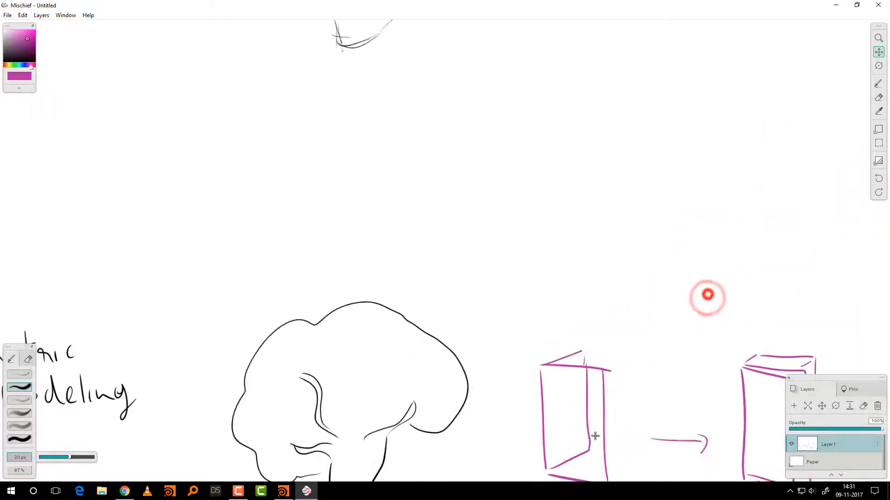
mouse_move(680, 306)
left_mouse_down()
mouse_move(601, 441)
mouse_move(684, 446)
left_mouse_up()
left_click_drag(677, 290, 678, 428)
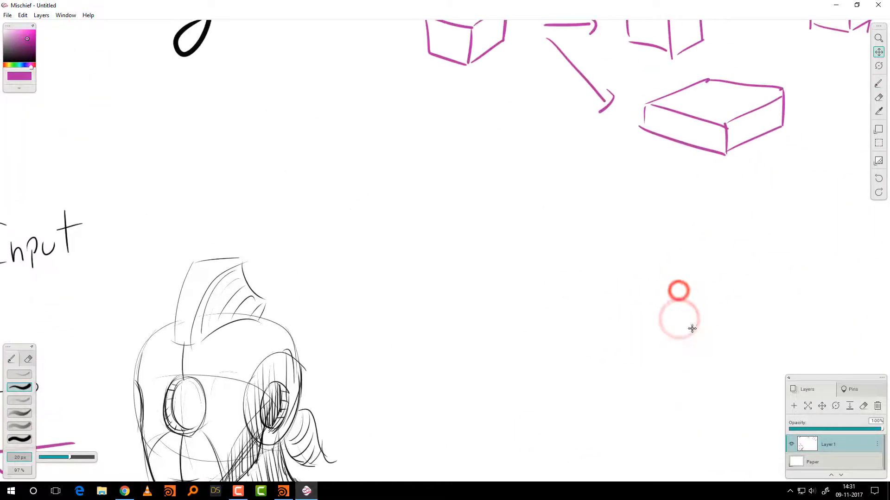
left_click_drag(696, 333, 692, 483)
left_click_drag(678, 287, 633, 450)
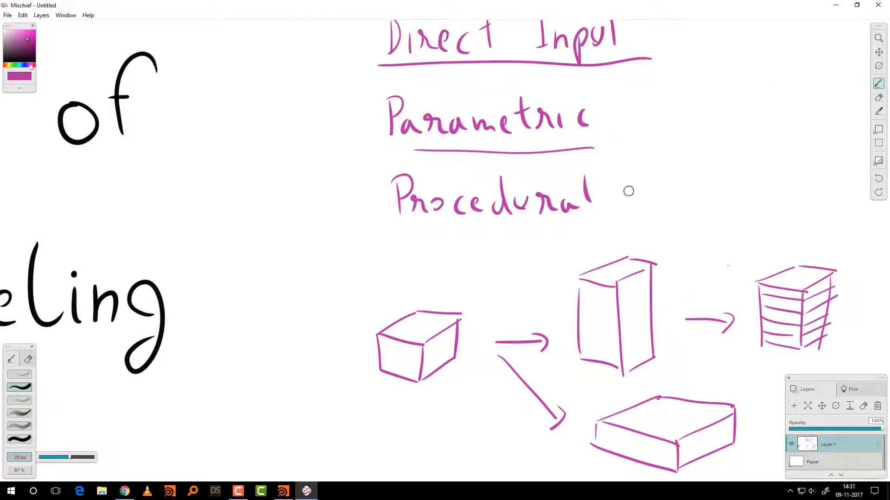
- Draw an arrow after the Procedural heading and handwrite "rule-based" beside it
mouse_move(611, 191)
left_mouse_down()
mouse_move(642, 191)
mouse_move(641, 203)
left_mouse_up()
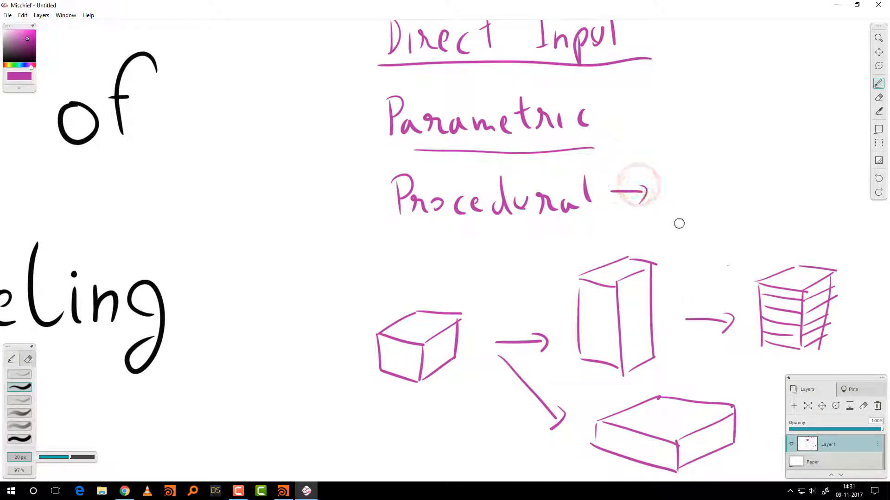
key("space")
mouse_move(699, 215)
left_mouse_down()
mouse_move(611, 237)
mouse_move(593, 210)
mouse_move(603, 214)
left_mouse_up()
mouse_move(616, 215)
left_mouse_down()
mouse_move(626, 212)
mouse_move(626, 221)
left_mouse_up()
mouse_move(635, 186)
left_mouse_down()
mouse_move(637, 225)
mouse_move(703, 206)
mouse_move(689, 220)
left_mouse_up()
mouse_move(716, 207)
left_mouse_down()
mouse_move(713, 223)
mouse_move(722, 223)
left_mouse_up()
left_click_drag(727, 201, 722, 222)
left_click_drag(736, 210, 728, 224)
left_click_drag(740, 216, 755, 224)
left_click_drag(759, 186, 766, 225)
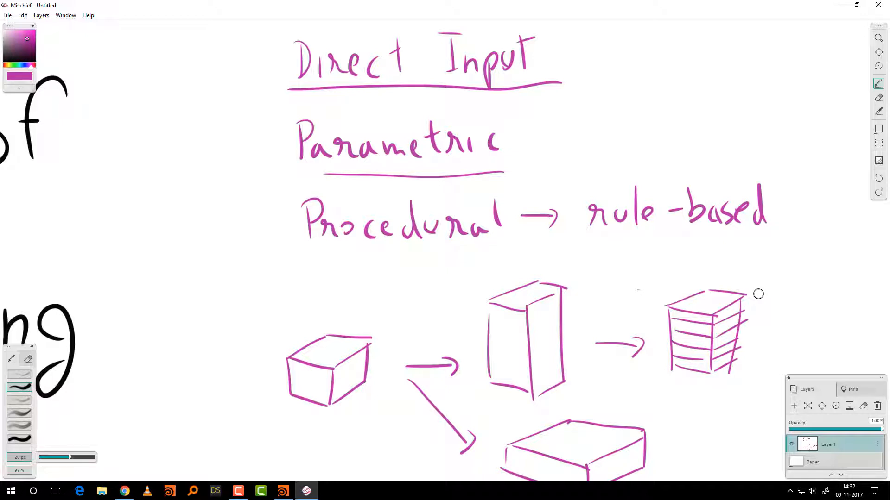
- Go to the cube deformation drawing and frame its Twist and Bend labels with hand-drawn rectangles
key("space")
left_click_drag(330, 296, 483, 311)
left_click_drag(434, 341, 644, 208)
left_click_drag(556, 438, 698, 90)
left_click_drag(636, 318, 602, 180)
left_click_drag(611, 415, 501, 111)
left_click_drag(434, 318, 462, 145)
mouse_move(478, 332)
left_mouse_down()
mouse_move(510, 200)
mouse_move(501, 200)
left_mouse_up()
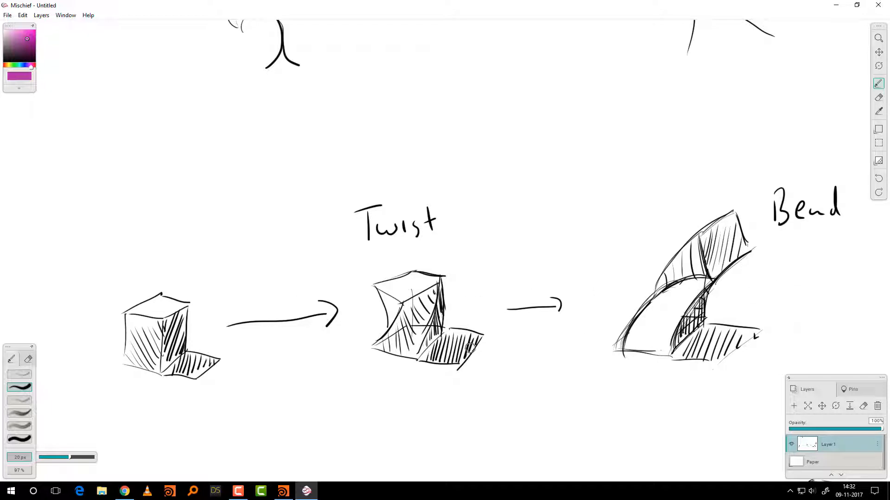
left_click_drag(332, 202, 333, 252)
mouse_move(328, 193)
left_mouse_down()
mouse_move(367, 188)
mouse_move(459, 242)
left_mouse_up()
left_click_drag(339, 246, 423, 243)
mouse_move(765, 179)
left_mouse_down()
mouse_move(763, 236)
mouse_move(852, 232)
left_mouse_up()
left_click_drag(769, 230, 844, 233)
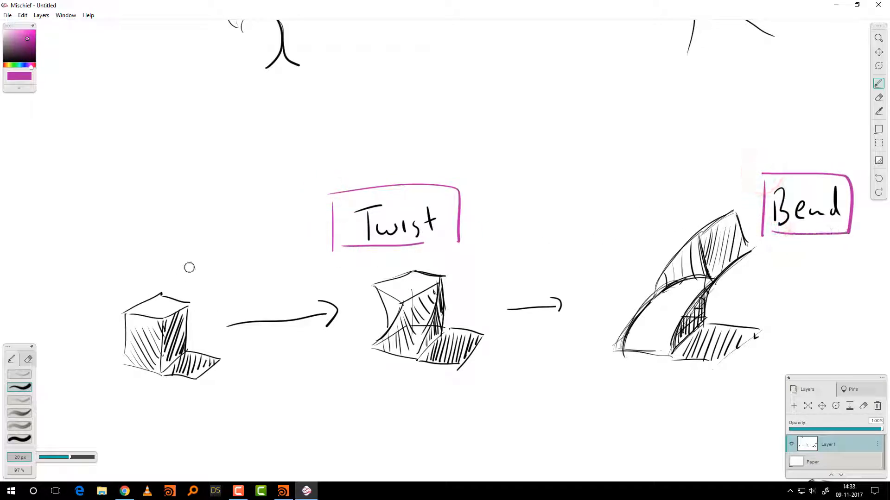
- Handwrite "Input" above the plain cube and draw arrows from Input to Twist and from Twist to Bend
mouse_move(118, 224)
left_mouse_down()
mouse_move(121, 248)
mouse_move(135, 218)
left_mouse_up()
left_click_drag(116, 258, 153, 251)
left_click_drag(159, 234, 162, 247)
left_click_drag(177, 235, 189, 248)
mouse_move(197, 210)
left_mouse_down()
mouse_move(200, 238)
mouse_move(208, 224)
mouse_move(287, 236)
mouse_move(287, 244)
left_mouse_up()
left_click_drag(549, 216, 679, 216)
mouse_move(651, 202)
left_mouse_down()
mouse_move(669, 220)
mouse_move(660, 229)
left_mouse_up()
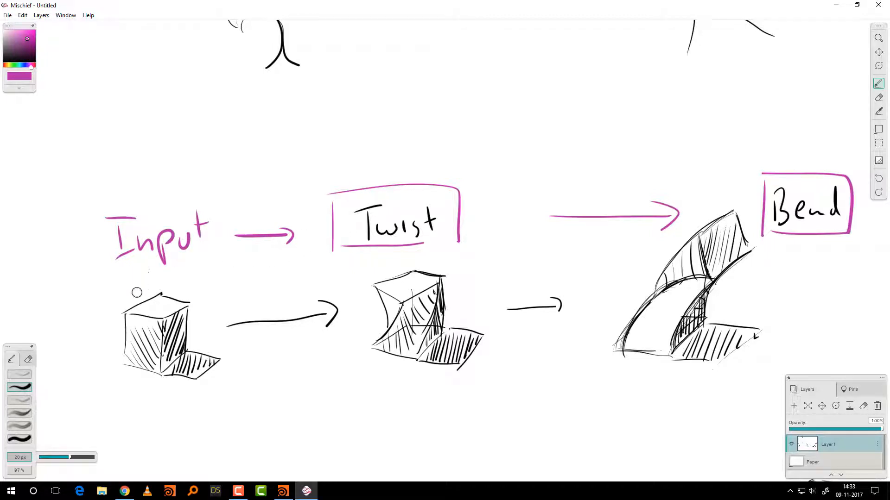
- Circle the input cube with a wavy outline and cross out the Twist label
mouse_move(147, 286)
left_mouse_down()
mouse_move(105, 328)
mouse_move(151, 405)
mouse_move(218, 343)
mouse_move(148, 282)
left_mouse_up()
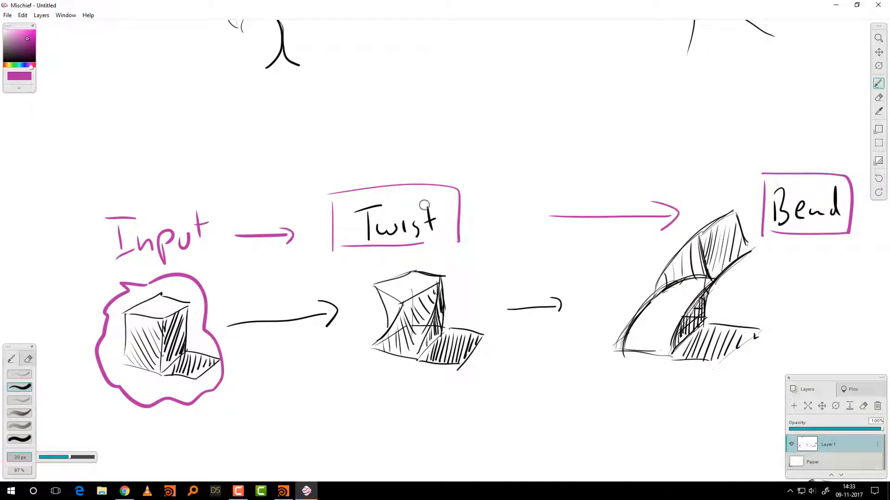
left_click_drag(386, 195, 417, 238)
left_click_drag(405, 195, 377, 250)
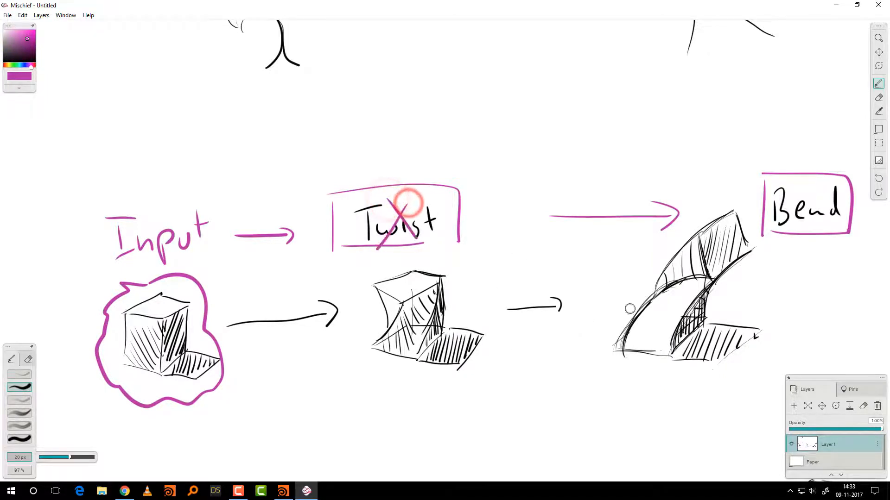
- Under the Bend label, sketch a small bent block without the twist and hatch its inner side
key("space")
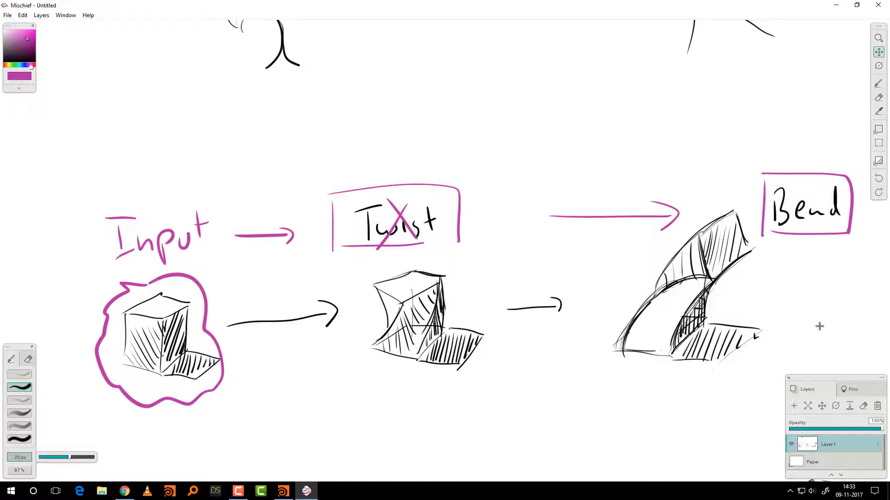
mouse_move(813, 324)
left_mouse_down()
mouse_move(660, 324)
mouse_move(695, 342)
mouse_move(715, 294)
mouse_move(748, 269)
left_mouse_up()
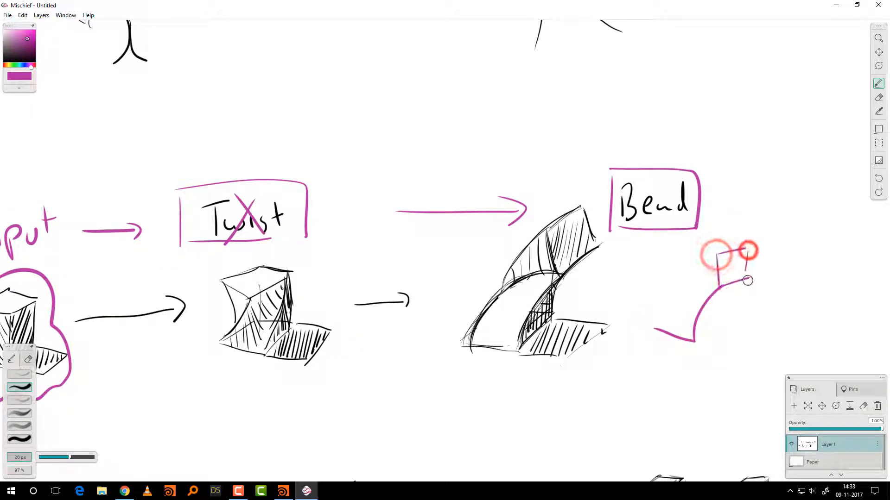
mouse_move(714, 322)
left_mouse_down()
mouse_move(748, 280)
mouse_move(699, 332)
left_mouse_up()
mouse_move(716, 254)
left_mouse_down()
mouse_move(655, 327)
mouse_move(703, 329)
left_mouse_up()
left_click_drag(701, 316, 707, 325)
mouse_move(706, 303)
left_mouse_down()
mouse_move(710, 321)
mouse_move(716, 311)
left_mouse_up()
left_click_drag(720, 288, 721, 300)
left_click_drag(728, 285, 730, 292)
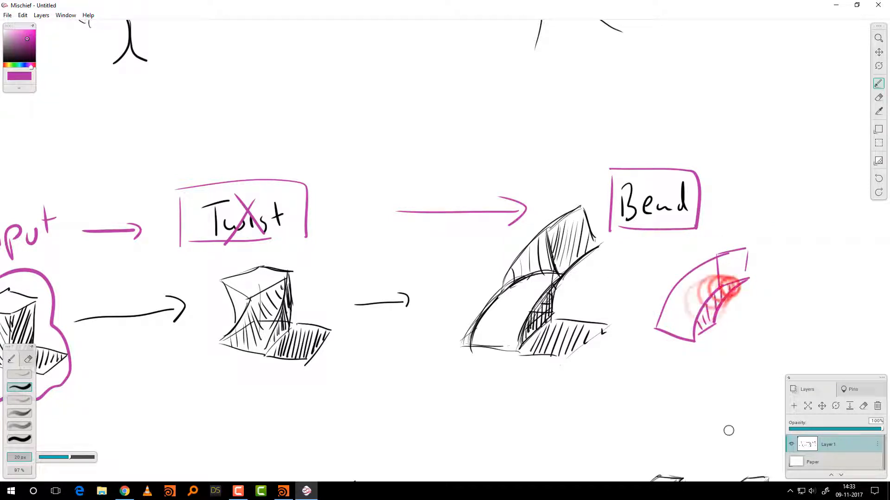
- Cross out the Bend label and add a check mark beside the twisted cube
mouse_move(653, 180)
left_mouse_down()
mouse_move(685, 212)
mouse_move(651, 216)
left_mouse_up()
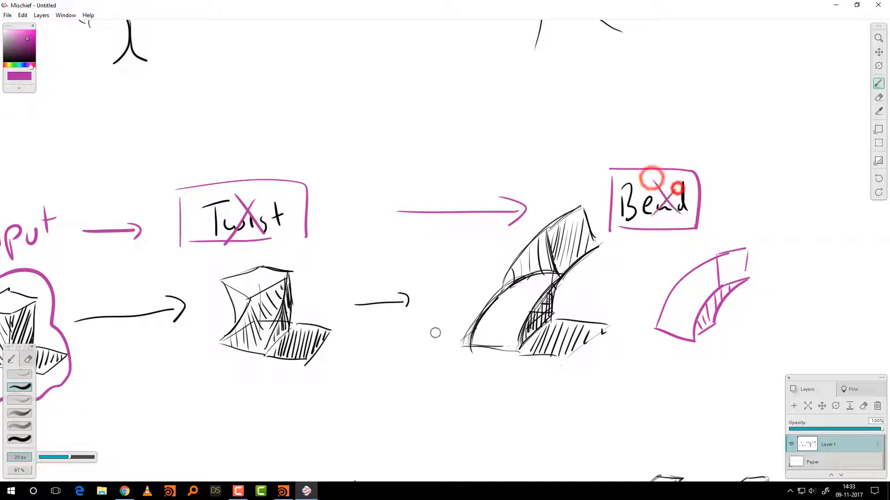
left_click_drag(320, 362, 364, 343)
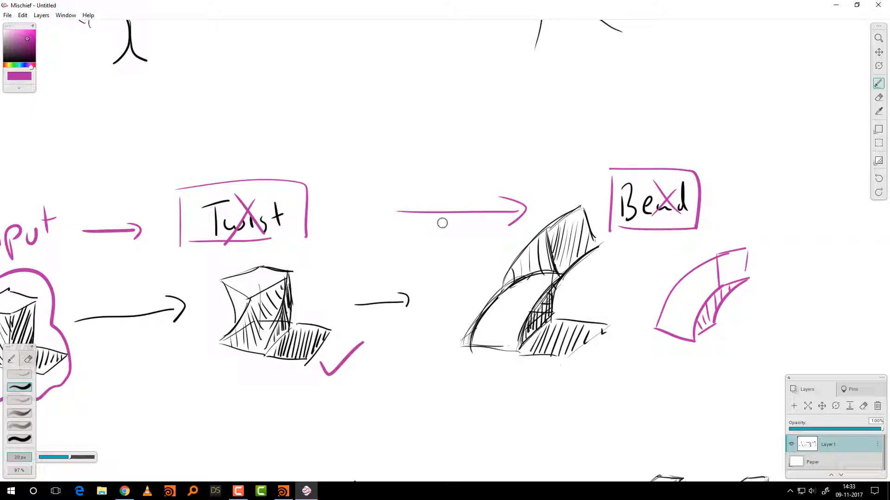
left_click_drag(616, 294, 763, 278)
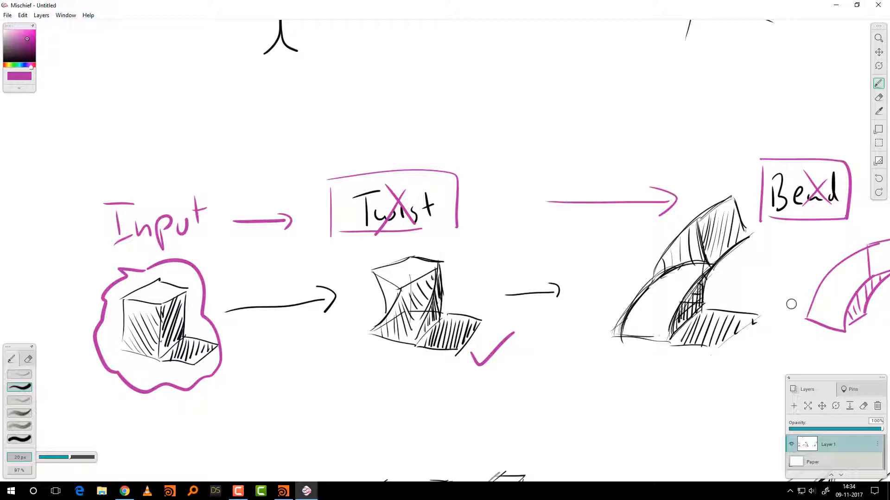
- Go to the row of block sketches below and handwrite "cloner" above the grid of similar blocks
key("space")
mouse_move(640, 432)
left_mouse_down()
mouse_move(683, 180)
mouse_move(680, 230)
mouse_move(608, 242)
left_mouse_up()
key("space")
scroll(607, 242, "down", 3)
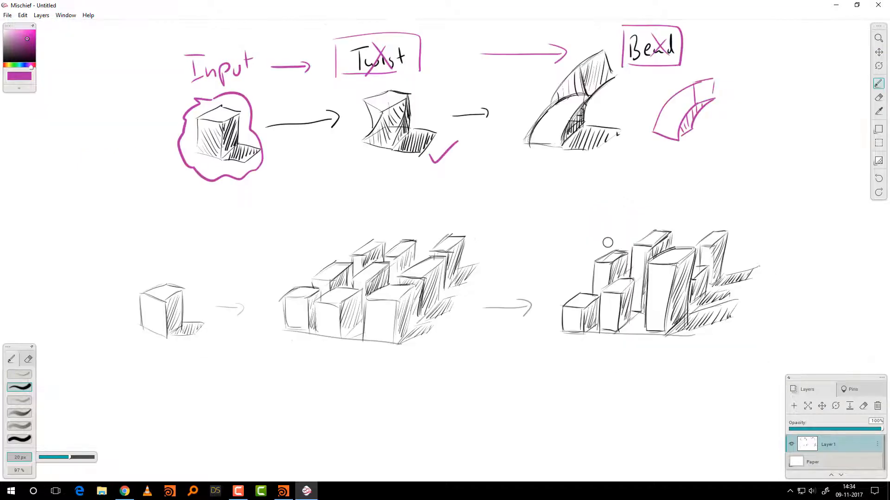
key("space")
left_click_drag(533, 224, 549, 200)
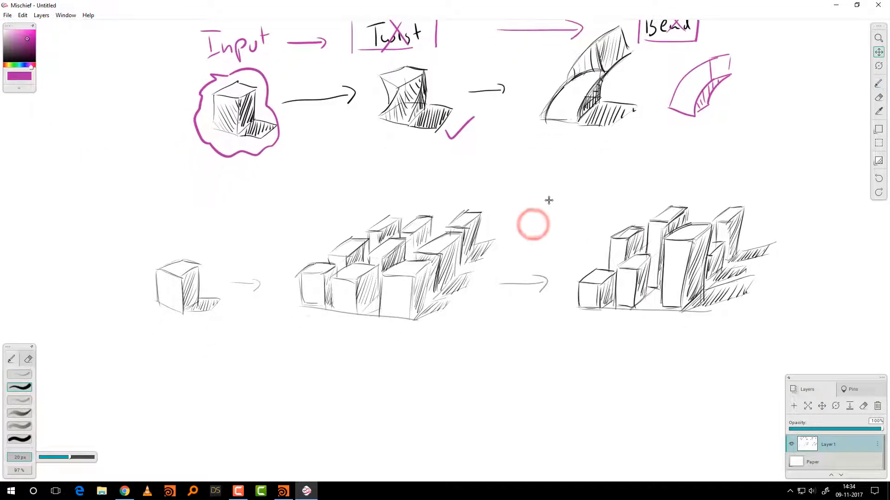
scroll(541, 236, "up", 2)
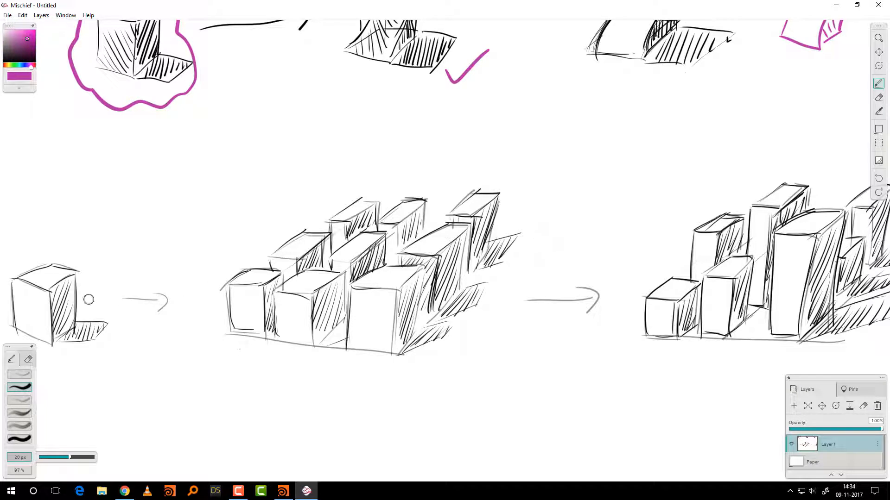
mouse_move(318, 167)
left_mouse_down()
mouse_move(385, 155)
mouse_move(360, 165)
mouse_move(391, 173)
left_mouse_up()
left_click_drag(401, 171, 415, 172)
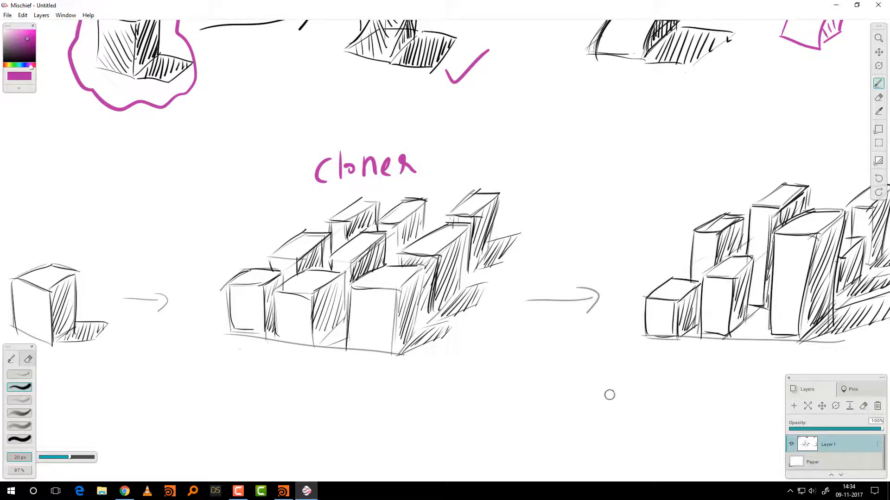
- Label the sketch of blocks with varying heights "effector" and handwrite "random" beside it
key("space")
left_click_drag(746, 358, 544, 374)
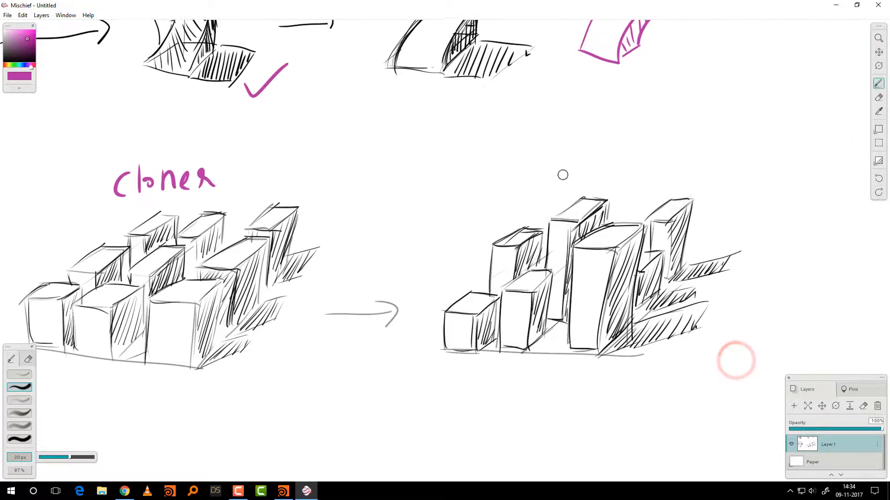
mouse_move(537, 163)
left_mouse_down()
mouse_move(533, 176)
mouse_move(582, 139)
mouse_move(668, 148)
mouse_move(683, 161)
left_mouse_up()
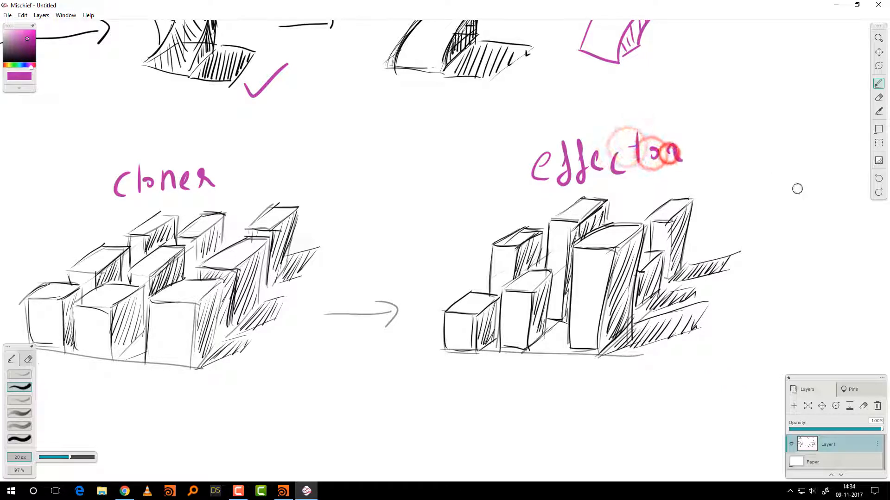
mouse_move(726, 213)
left_mouse_down()
mouse_move(729, 232)
mouse_move(773, 234)
left_mouse_up()
left_click_drag(776, 234, 795, 234)
left_click_drag(813, 218, 820, 232)
left_click_drag(836, 218, 834, 232)
left_click_drag(844, 234, 870, 231)
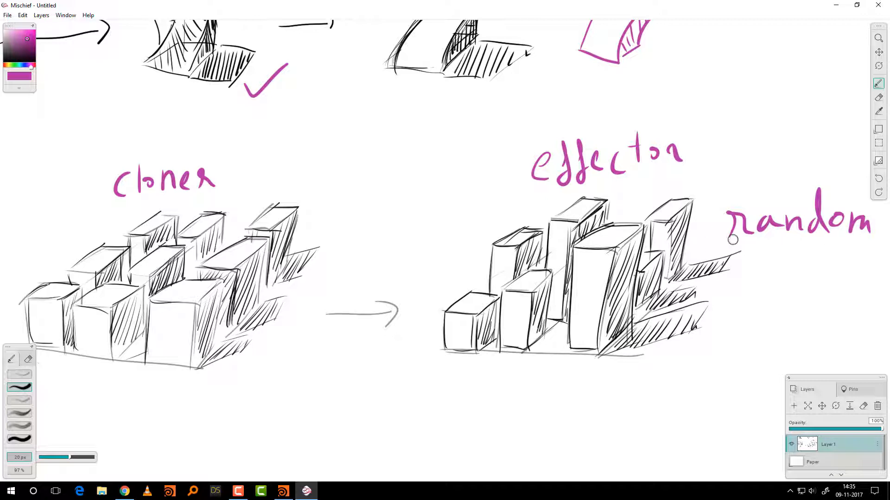
- Handwrite "Input" above the single cube that leads to the cloner sketch
left_click_drag(429, 266, 720, 241)
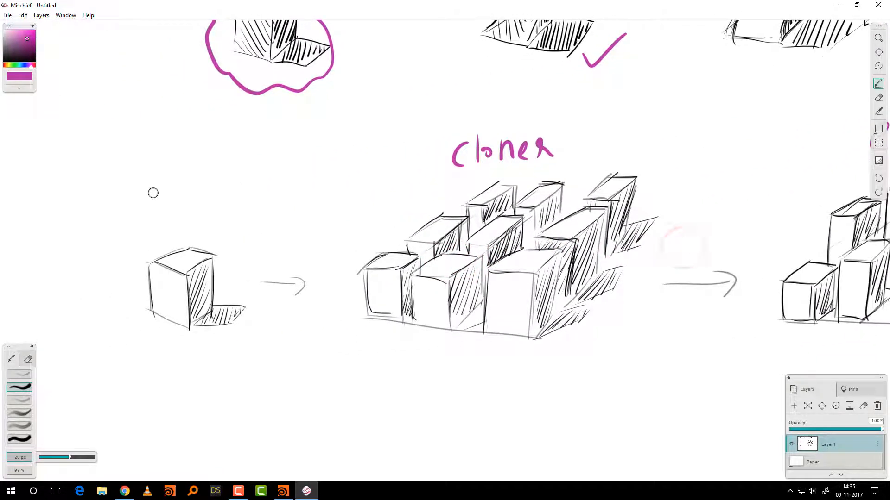
mouse_move(152, 191)
left_mouse_down()
mouse_move(153, 214)
mouse_move(173, 213)
left_mouse_up()
left_click_drag(180, 197, 180, 211)
left_click_drag(197, 195, 207, 208)
left_click_drag(216, 174, 222, 207)
left_click_drag(211, 187, 227, 184)
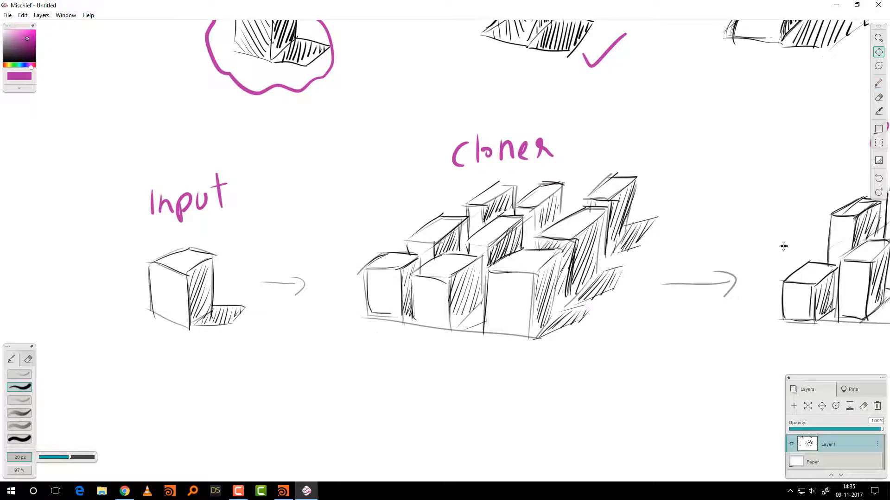
- Below the cloner sketch, draw a tilted ellipse with two small boxes placed along its edge
left_click_drag(783, 246, 625, 254)
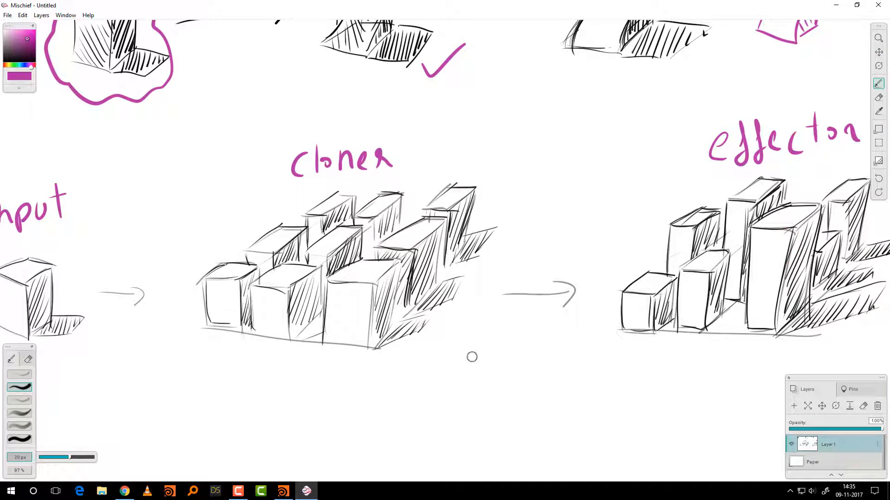
left_click_drag(425, 391, 543, 260)
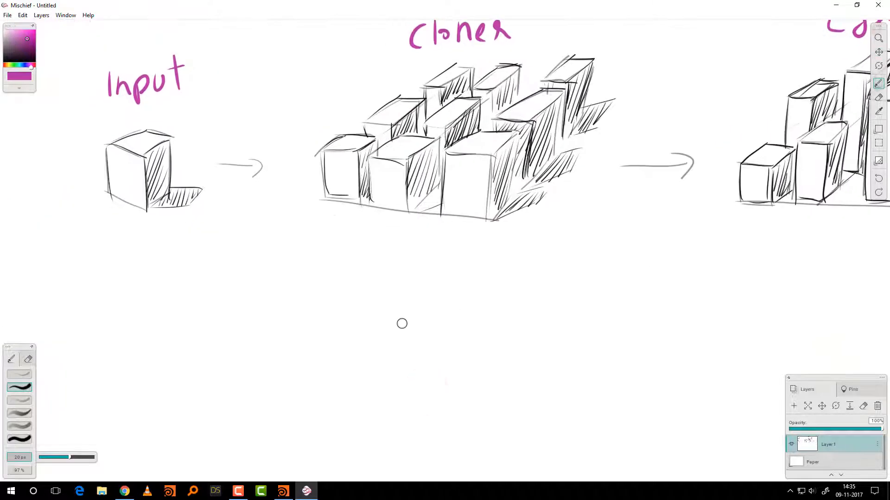
mouse_move(407, 322)
left_mouse_down()
mouse_move(310, 369)
mouse_move(400, 323)
mouse_move(390, 338)
left_mouse_up()
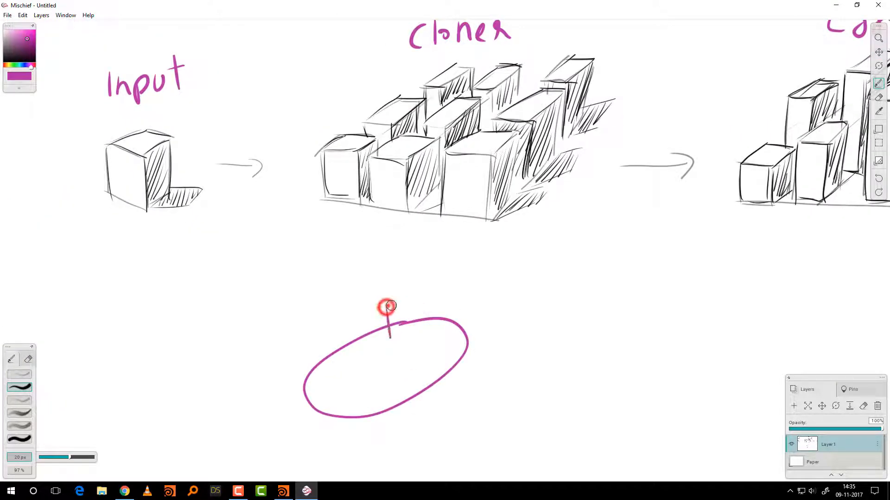
mouse_move(387, 306)
left_mouse_down()
mouse_move(415, 301)
mouse_move(406, 292)
left_mouse_up()
mouse_move(407, 291)
left_mouse_down()
mouse_move(421, 288)
mouse_move(415, 334)
mouse_move(428, 319)
mouse_move(416, 332)
mouse_move(451, 359)
mouse_move(453, 306)
mouse_move(488, 304)
left_mouse_up()
left_click_drag(487, 304, 457, 314)
left_click_drag(457, 313, 453, 356)
left_click_drag(486, 306, 481, 346)
left_click_drag(457, 354, 474, 356)
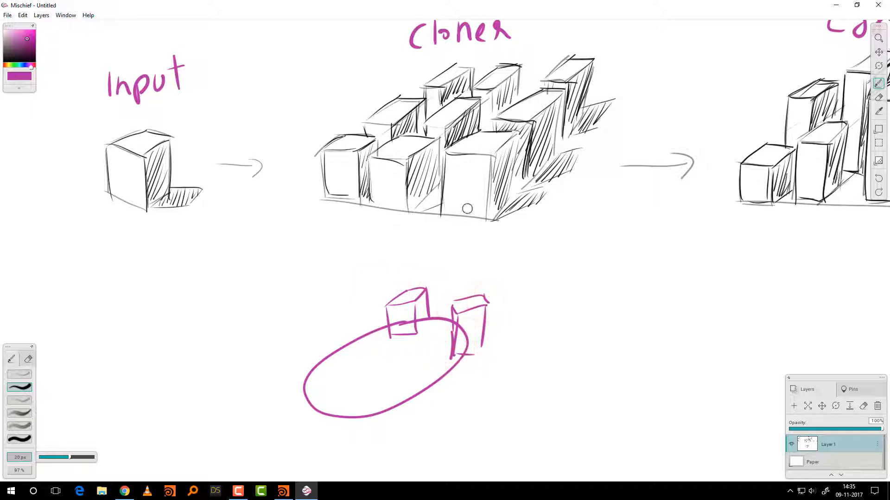
- Draw an arrow from the cloner blocks down to the ellipse and another from the ellipse towards the effector blocks
left_click_drag(433, 225, 432, 268)
left_click_drag(425, 253, 447, 247)
left_click_drag(527, 324, 688, 243)
mouse_move(669, 232)
left_mouse_down()
mouse_move(697, 227)
mouse_move(690, 253)
left_mouse_up()
key("space")
left_click_drag(807, 252, 537, 351)
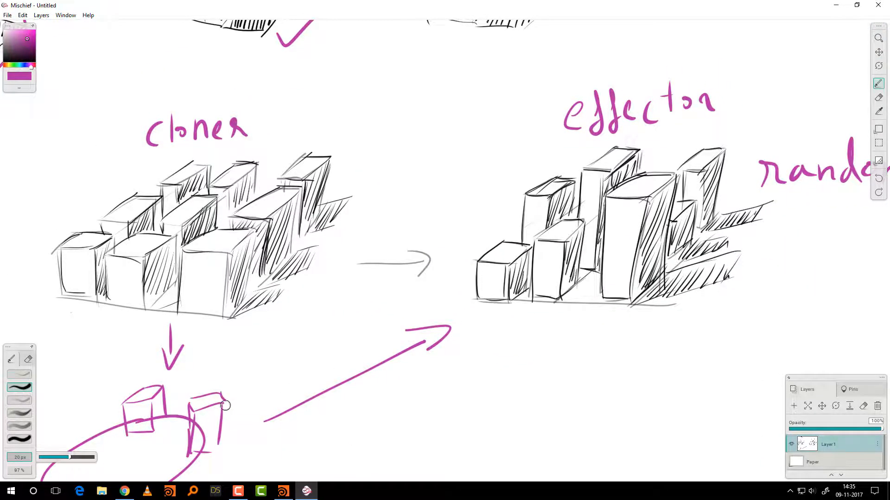
left_click_drag(166, 414, 153, 430)
left_click_drag(584, 378, 750, 343)
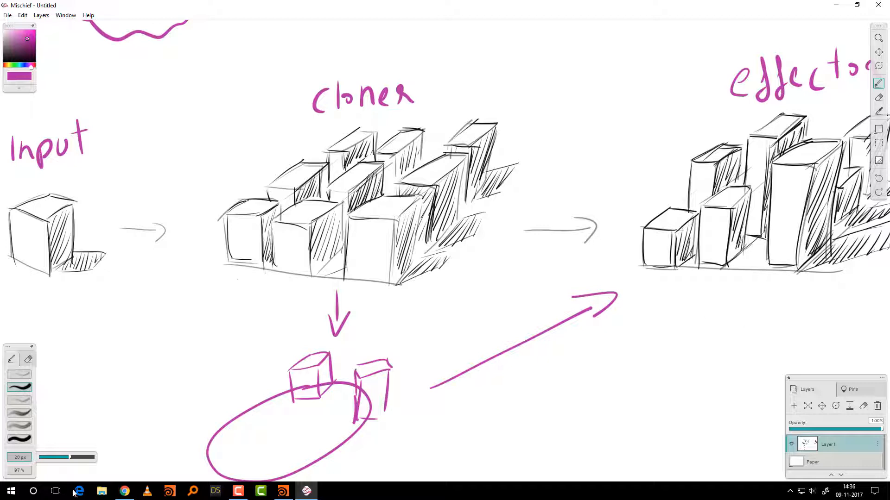
- Switch to Chrome and examine the image results for 3ds Max modifier stack, Cinema 4D MoGraph, Maya MASH and MODO procedural modeling
left_click(125, 492)
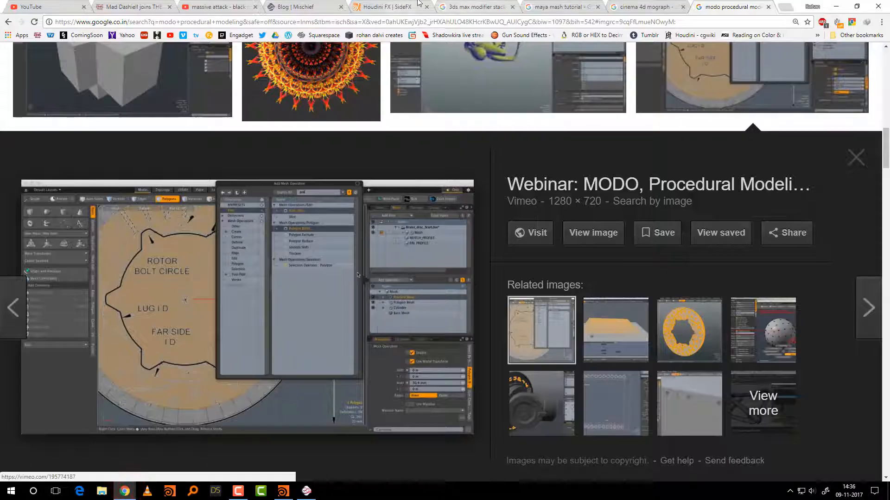
left_click(469, 6)
scroll(208, 277, "down", 3)
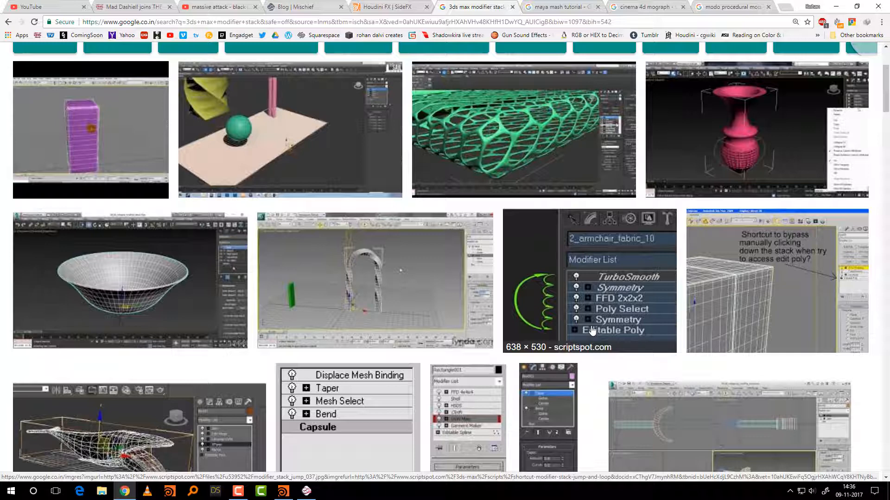
left_click(645, 7)
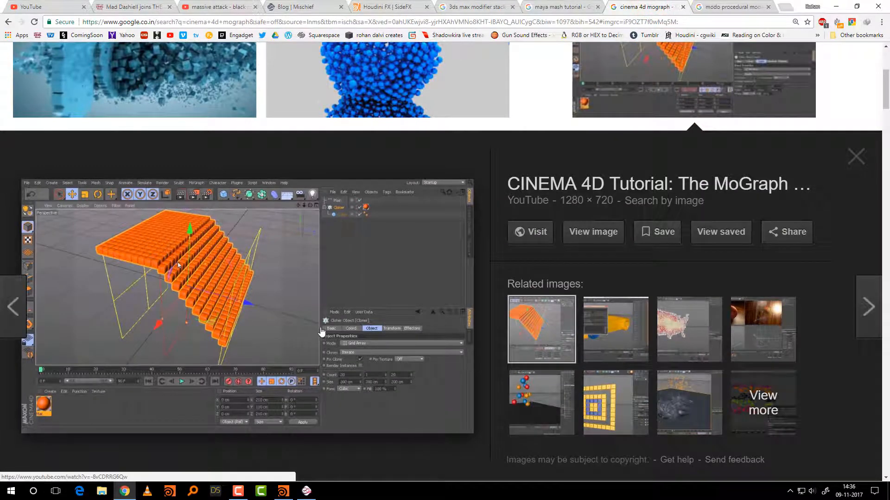
left_click(559, 7)
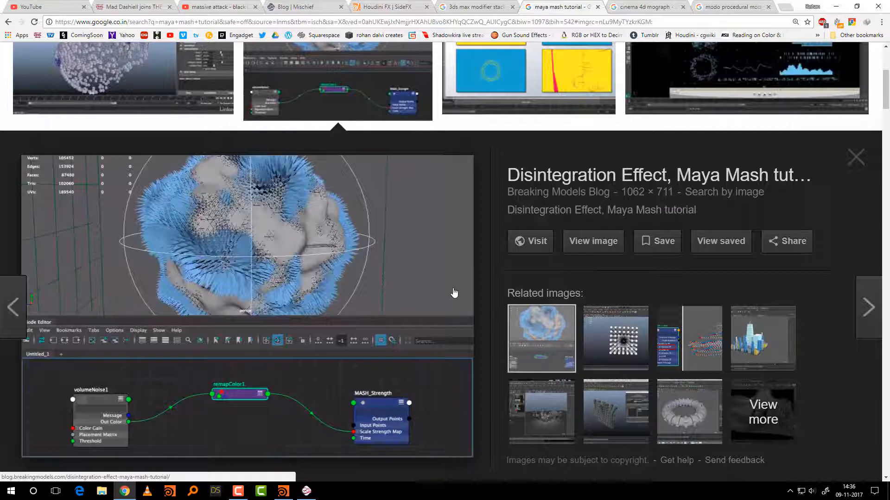
left_click(660, 6)
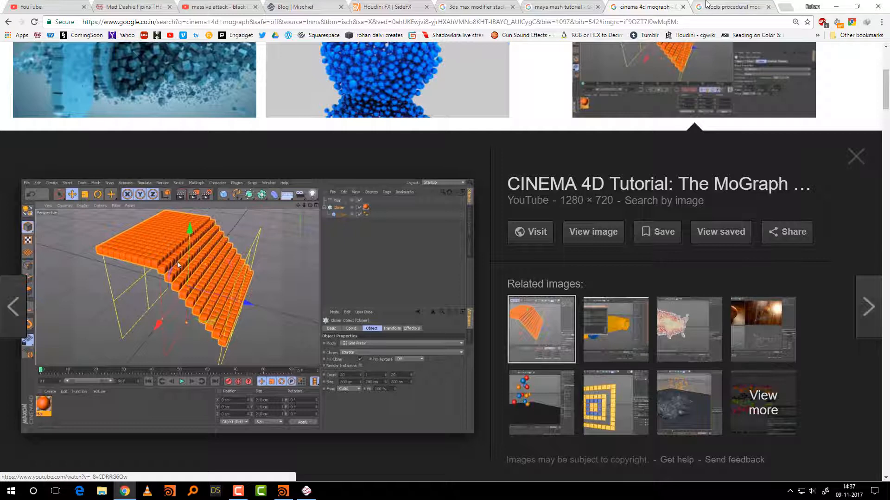
left_click(706, 6)
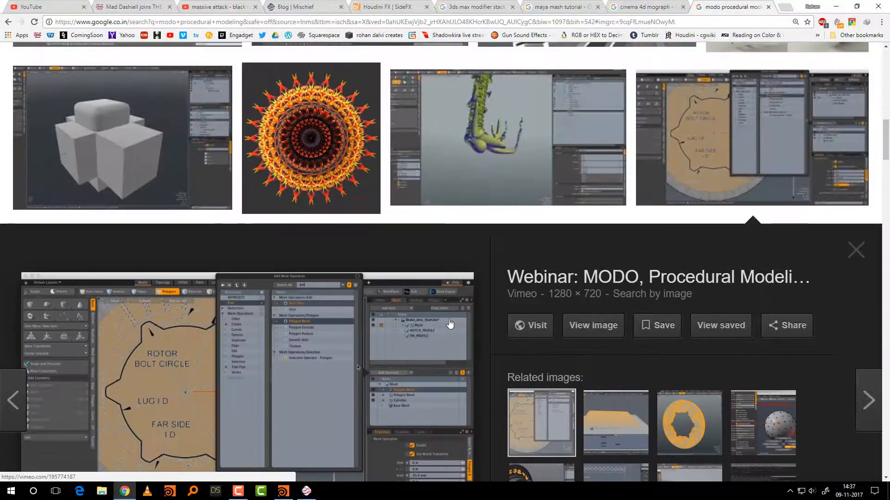
scroll(449, 324, "up", 4)
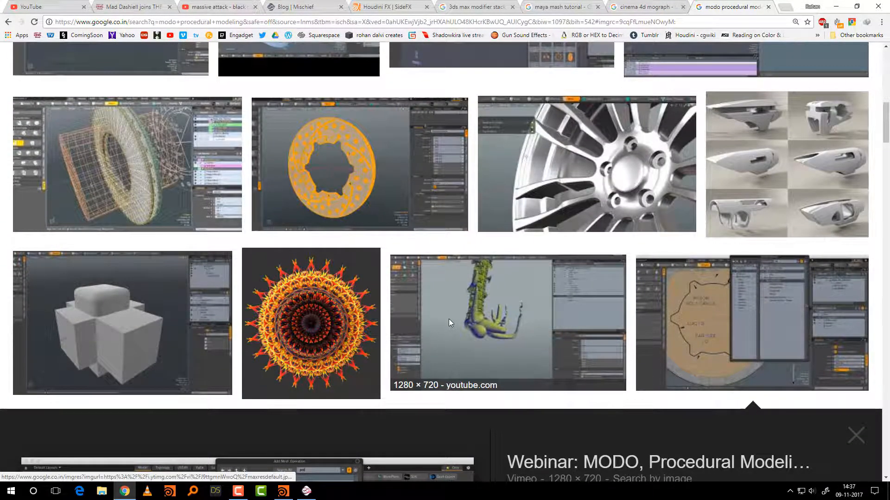
- Look at the image results for 3ds Max modifier stack, then switch to the empty Houdini scene
left_click(471, 6)
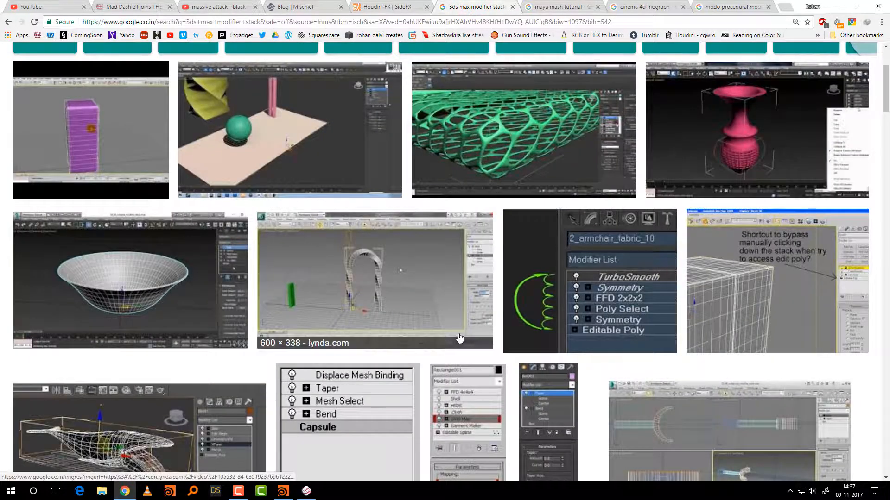
scroll(499, 320, "up", 3)
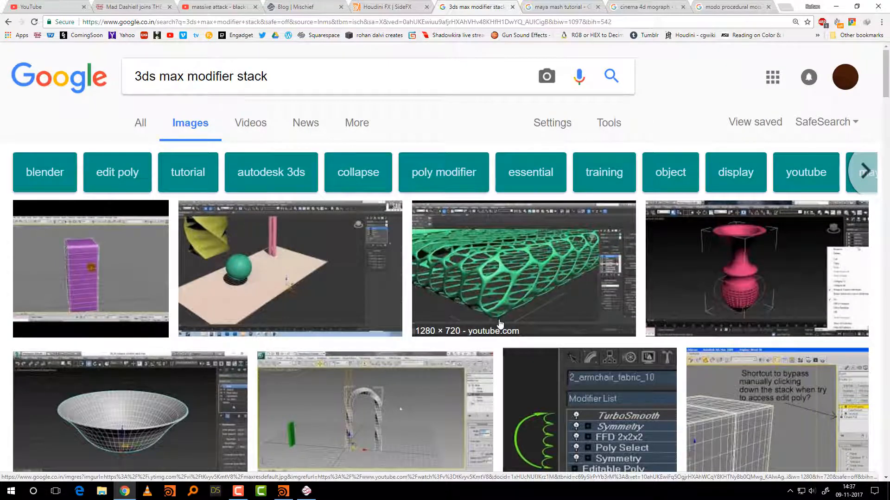
left_click(282, 491)
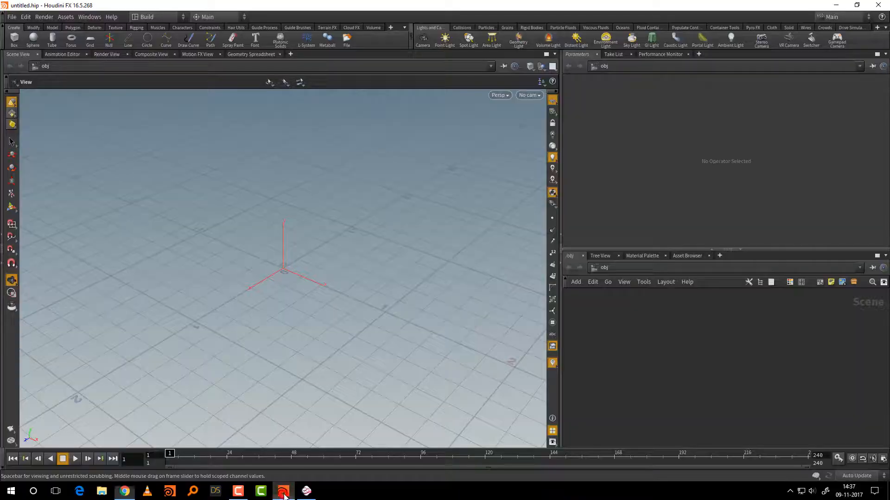
left_click(642, 318)
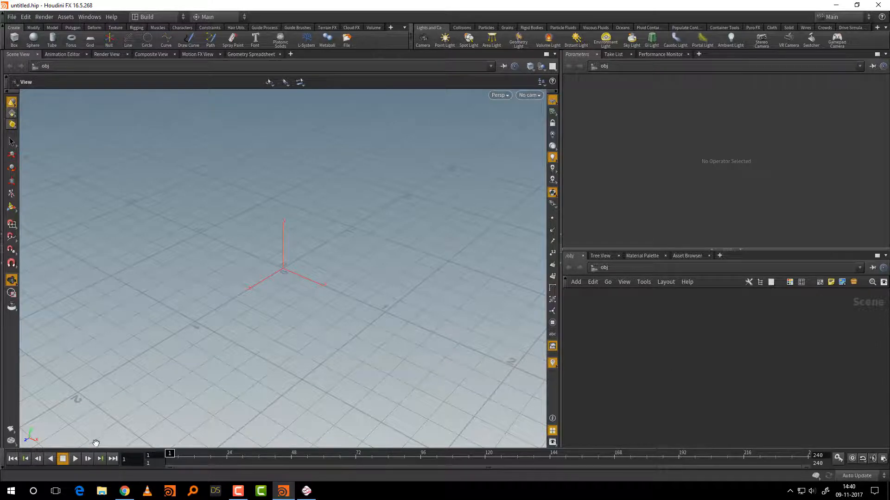
- Switch to Mischief and draw a small rectangle in the empty space above the Twist and Bend sketches
left_click(306, 491)
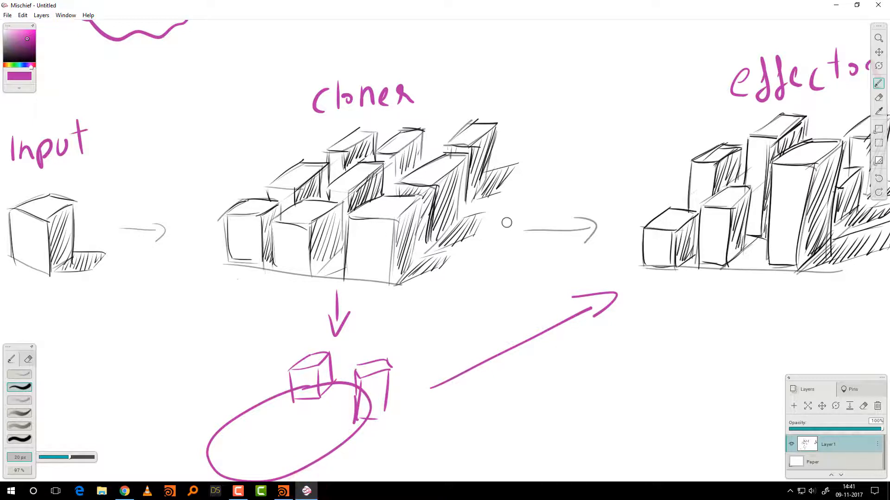
left_click_drag(550, 406, 554, 462)
left_click_drag(526, 232, 499, 290)
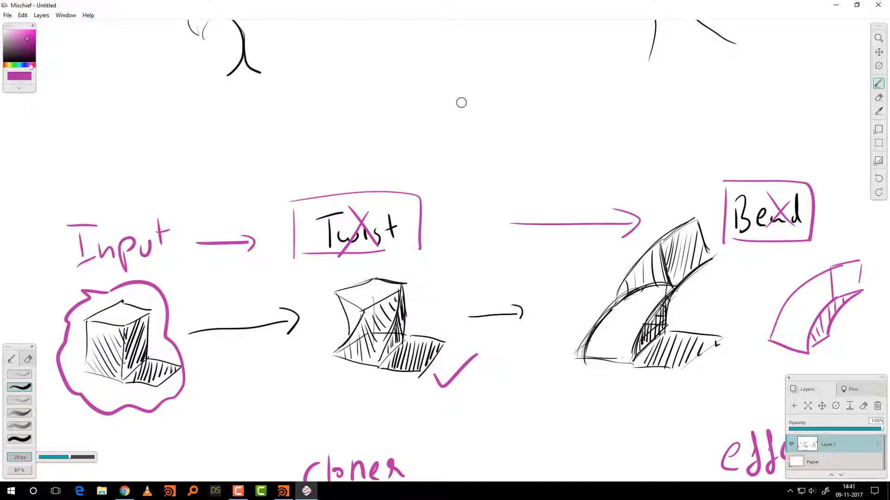
mouse_move(465, 134)
left_mouse_down()
mouse_move(465, 99)
mouse_move(547, 133)
mouse_move(537, 136)
left_mouse_up()
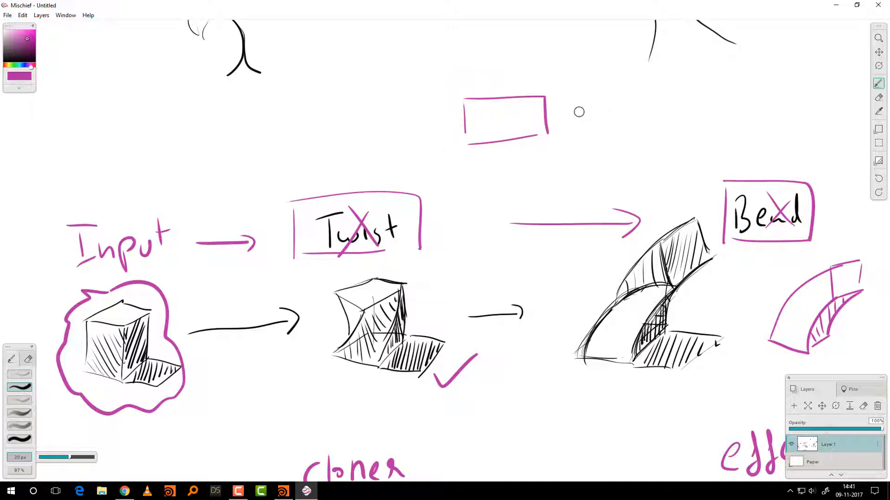
- Draw an arrow pointing right from the rectangle and handwrite "Bend amount" and "twist amount" beside it
mouse_move(569, 113)
left_mouse_down()
mouse_move(602, 111)
mouse_move(603, 121)
left_mouse_up()
mouse_move(643, 70)
left_mouse_down()
mouse_move(645, 99)
mouse_move(697, 88)
left_mouse_up()
mouse_move(715, 67)
left_mouse_down()
mouse_move(724, 86)
mouse_move(800, 87)
left_mouse_up()
left_click_drag(816, 83, 825, 85)
left_click_drag(834, 68, 843, 94)
left_click_drag(848, 72, 859, 70)
mouse_move(658, 129)
left_mouse_down()
mouse_move(660, 150)
mouse_move(666, 139)
left_mouse_up()
mouse_move(674, 145)
left_mouse_down()
mouse_move(694, 141)
mouse_move(711, 154)
left_mouse_up()
left_click_drag(729, 127, 730, 147)
left_click_drag(762, 131, 817, 134)
left_click_drag(832, 128, 853, 138)
mouse_move(858, 115)
left_mouse_down()
mouse_move(860, 127)
mouse_move(865, 117)
left_mouse_up()
- Link the Twist and Bend boxes to the rectangle with curves and an arrow, and label the rectangle "Digital Asset" through another arrow
left_click_drag(441, 222, 560, 196)
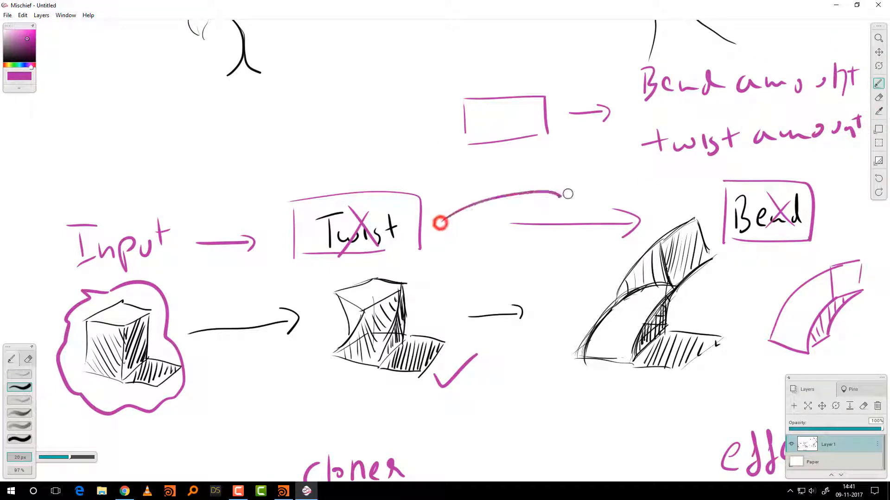
left_click_drag(673, 200, 582, 187)
mouse_move(571, 193)
left_mouse_down()
mouse_move(541, 153)
mouse_move(556, 163)
left_mouse_up()
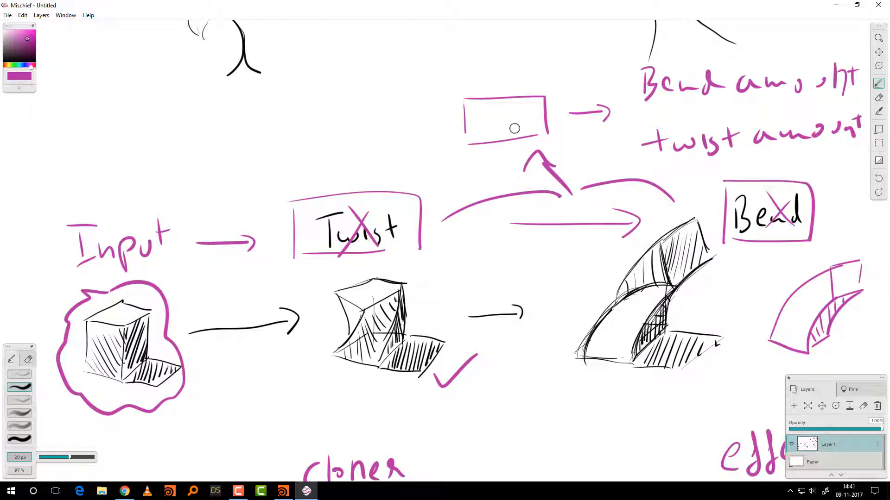
mouse_move(481, 119)
left_mouse_down()
mouse_move(422, 122)
mouse_move(415, 136)
left_mouse_up()
mouse_move(173, 124)
left_mouse_down()
mouse_move(177, 154)
mouse_move(203, 176)
left_mouse_up()
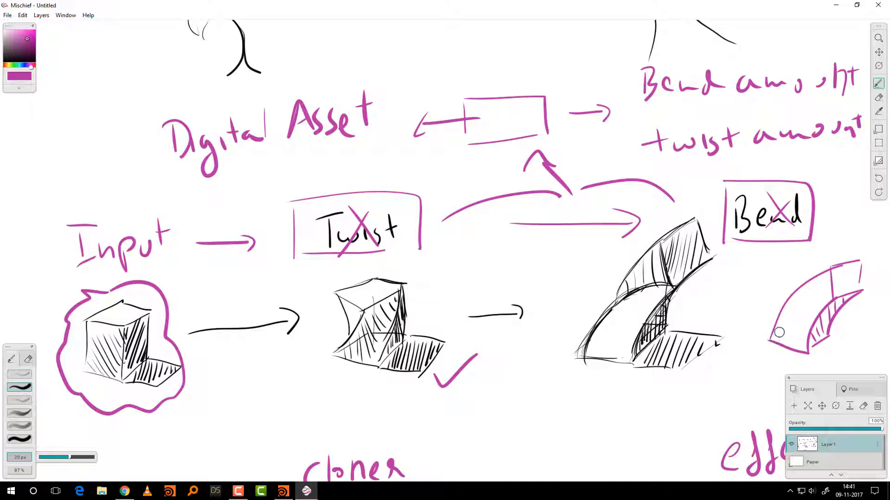
- In the empty area of the Mischief canvas below the effector blocks, sketch a gear with a hollow centre and teeth around its rim
left_click(283, 491)
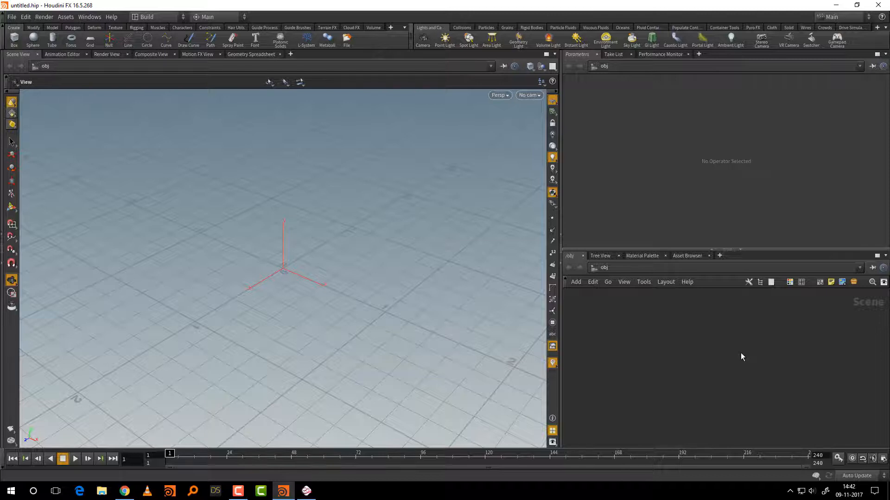
left_click(128, 487)
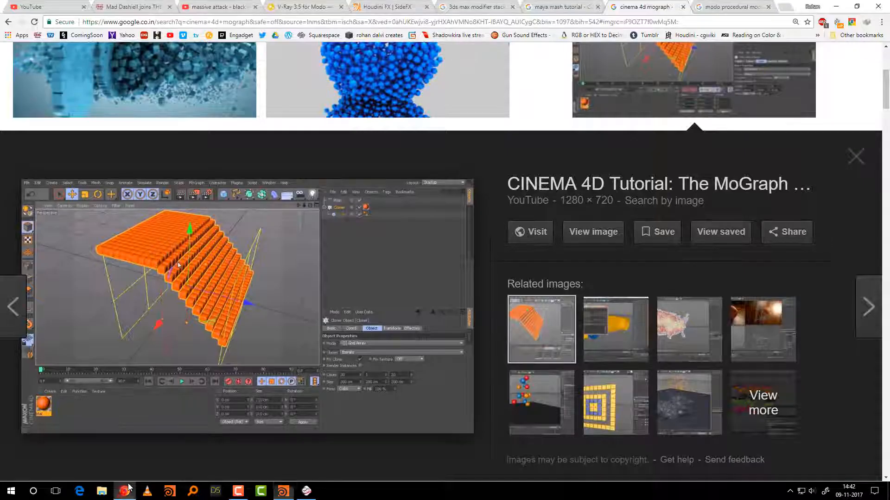
left_click(306, 490)
key("space")
left_click_drag(623, 422, 376, 188)
left_click_drag(685, 368, 611, 104)
left_click_drag(524, 317, 600, 208)
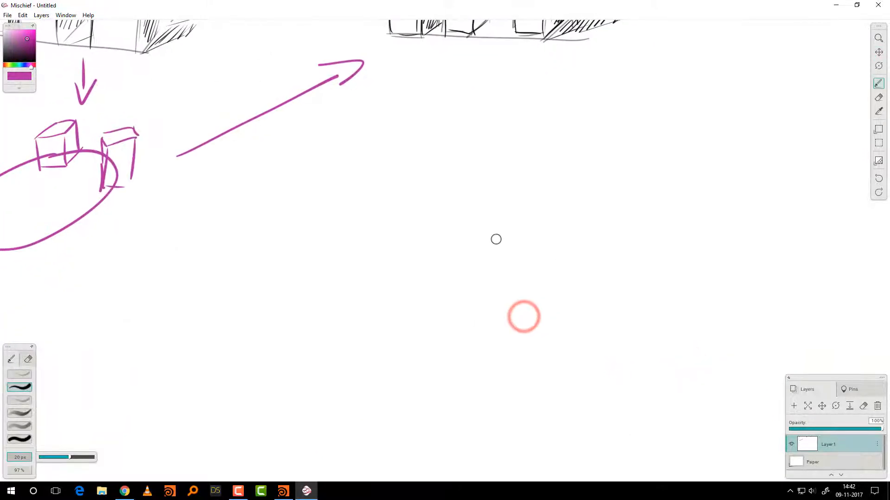
mouse_move(514, 228)
left_mouse_down()
mouse_move(452, 244)
mouse_move(522, 228)
mouse_move(536, 213)
mouse_move(552, 246)
left_mouse_up()
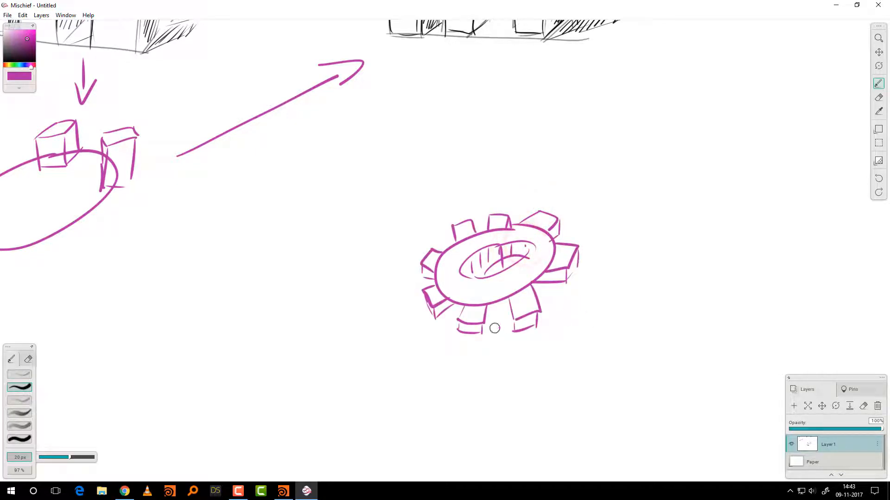
mouse_move(493, 305)
left_mouse_down()
mouse_move(485, 329)
mouse_move(511, 312)
left_mouse_up()
left_click_drag(552, 284, 538, 296)
left_click_drag(446, 310, 458, 314)
- Switch to Houdini, create a Geometry object and open its empty network
left_click(283, 492)
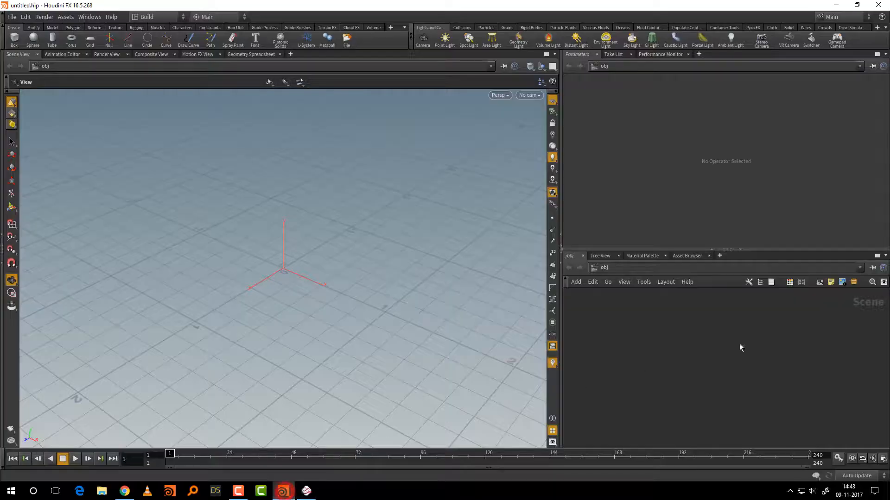
left_click(639, 346)
key("Tab")
type("geo")
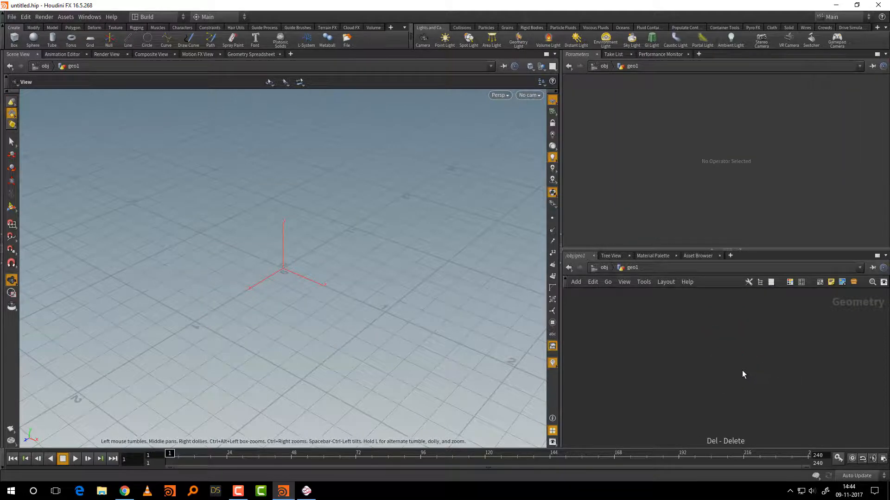
- Add a Tube node to the geometry network
key("Tab")
type("tub")
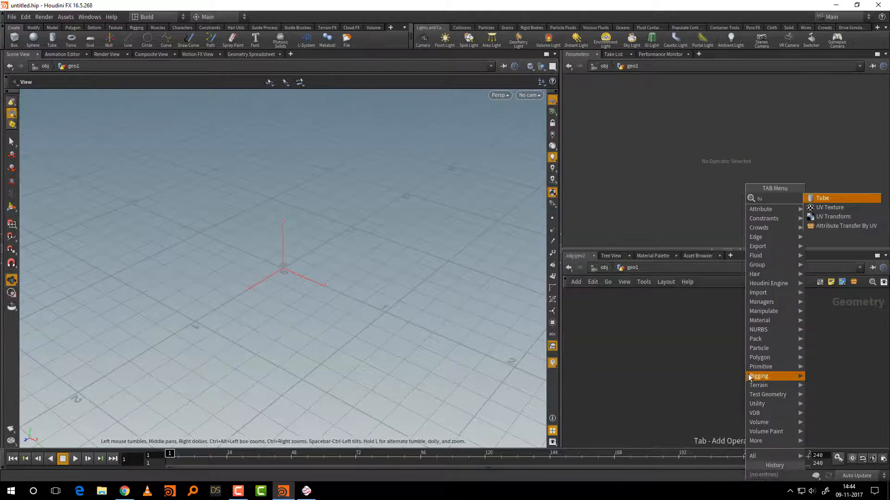
left_click(821, 198)
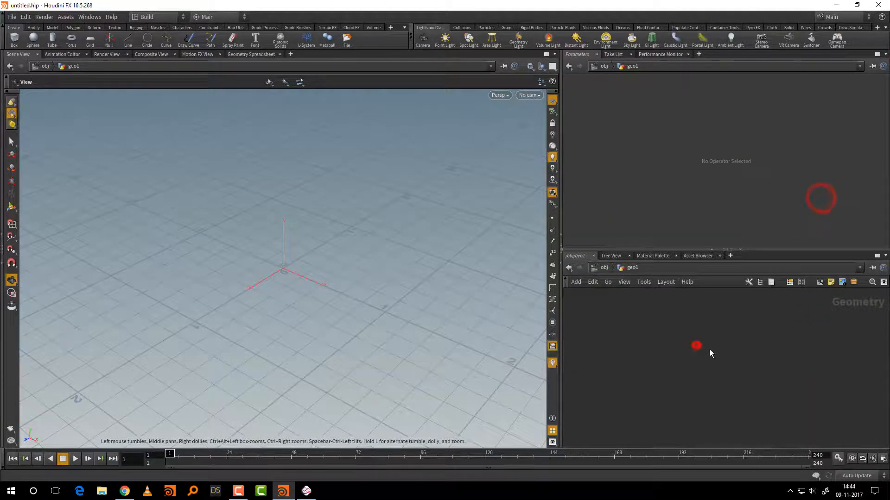
left_click(695, 345)
- Set the tube's primitive type to Polygon and its height to 0.41
left_click(660, 94)
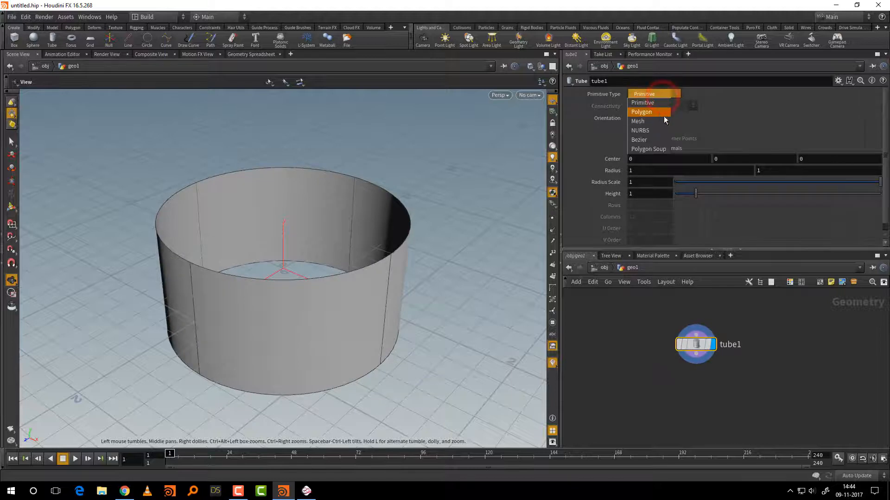
left_click(663, 116)
left_click_drag(473, 339, 478, 314)
left_click_drag(475, 343, 480, 371)
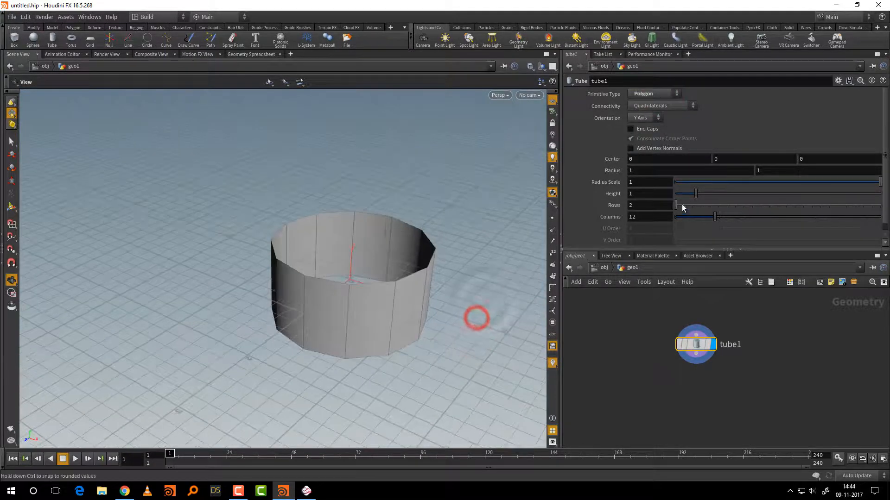
left_click_drag(695, 194, 685, 197)
right_click_drag(491, 329, 460, 362)
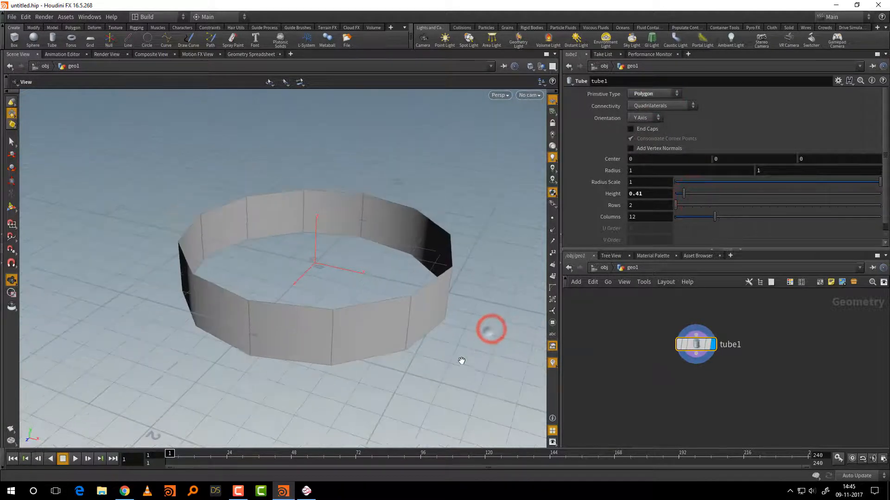
left_click_drag(477, 349, 453, 379)
middle_click_drag(444, 370, 426, 357)
right_click_drag(466, 356, 440, 389)
left_click_drag(460, 376, 455, 343)
key("g")
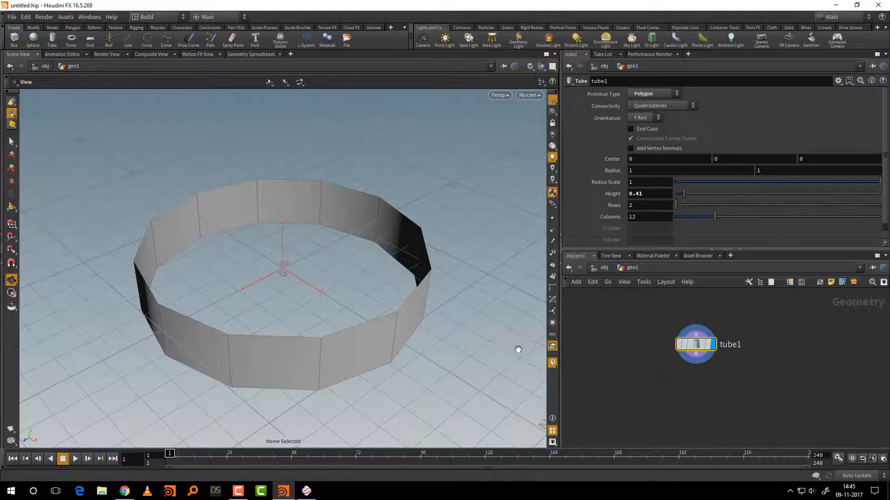
- Select every other face around the tube's wall and apply a PolyExtrude to these six faces
key("Return")
left_click(355, 354)
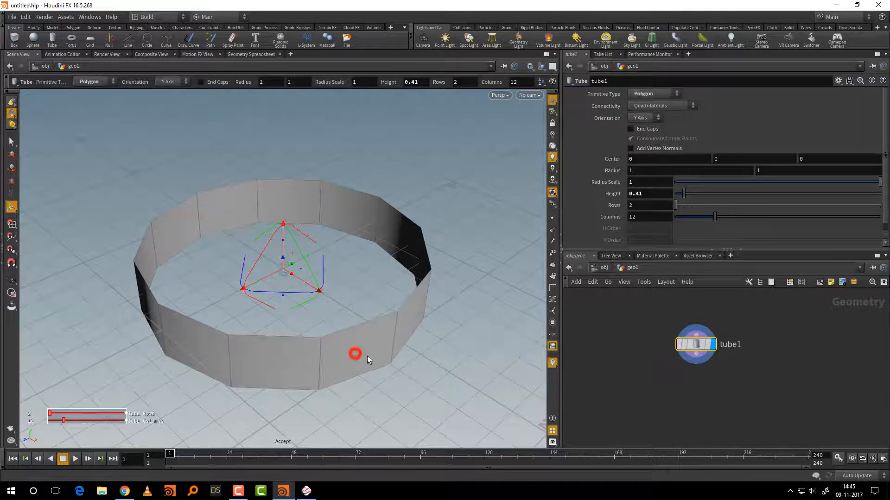
key("s")
left_click(365, 348)
left_click_drag(480, 349, 340, 347)
left_click(336, 358, "shift")
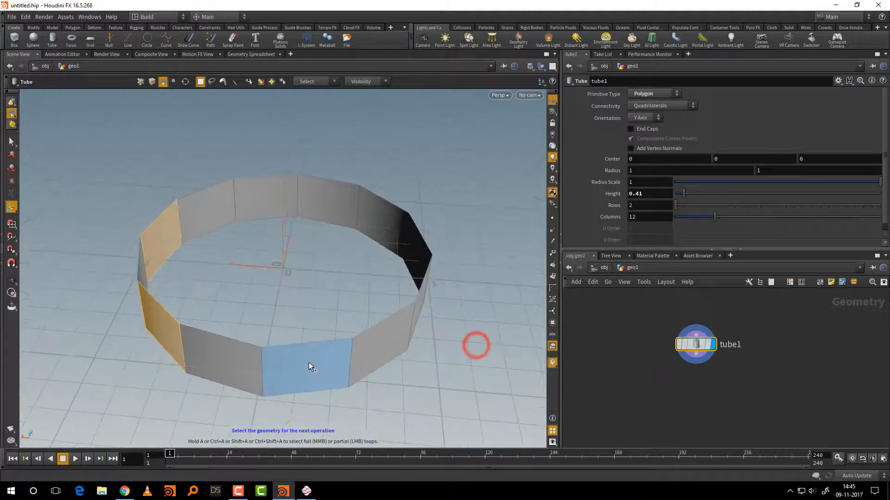
left_click(359, 346, "shift")
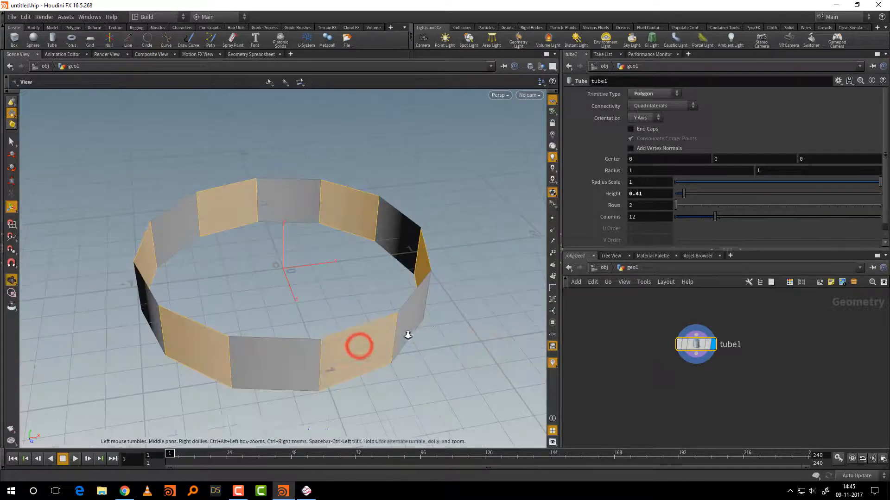
right_click_drag(411, 335, 392, 319)
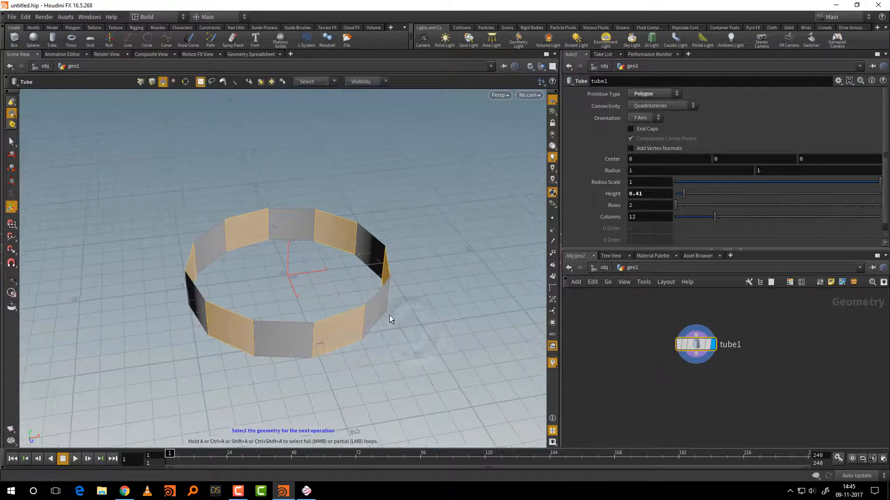
key("Tab")
type("pol")
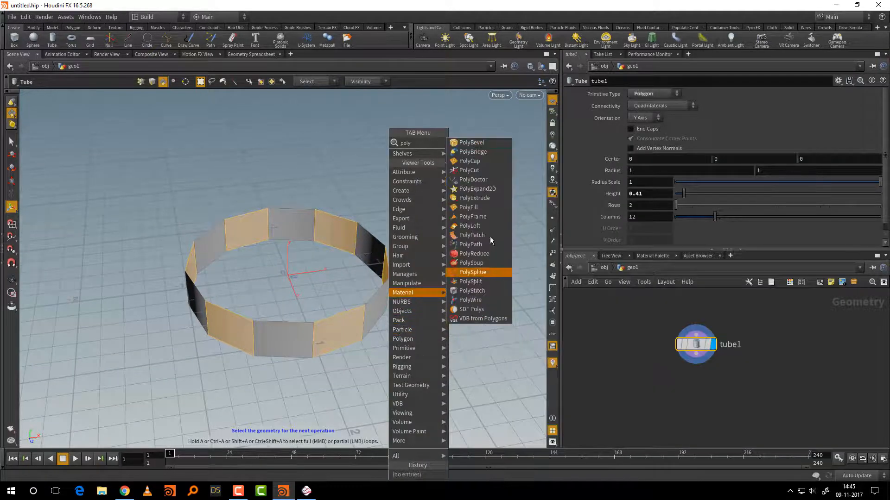
left_click(474, 198)
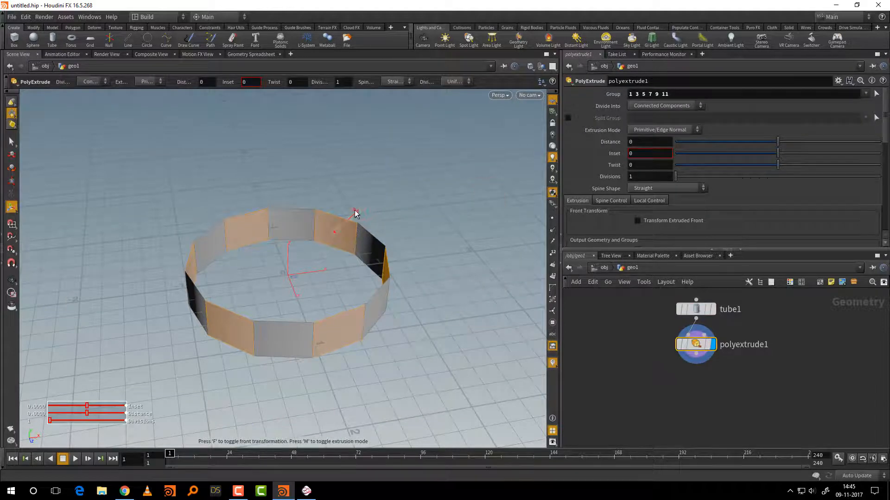
- Set the gear teeth's extrusion distance to about 0.576 and the inset to 0.054
left_click_drag(356, 213, 382, 192)
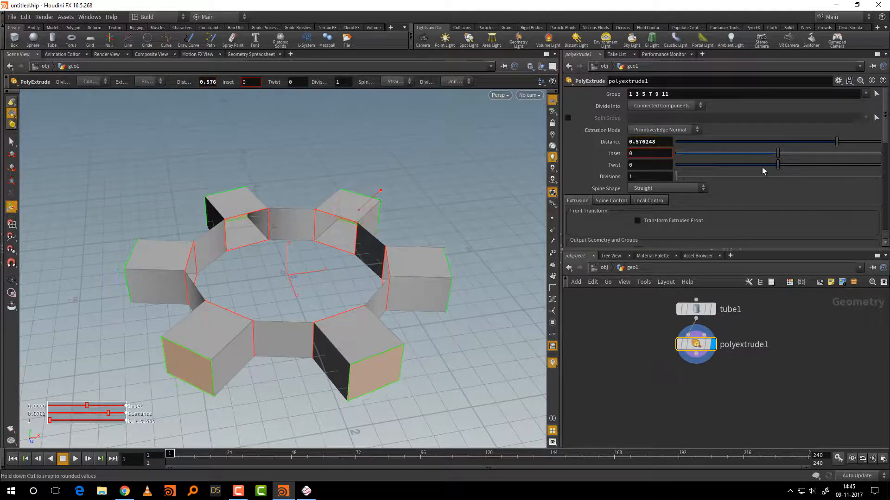
left_click_drag(777, 153, 783, 155)
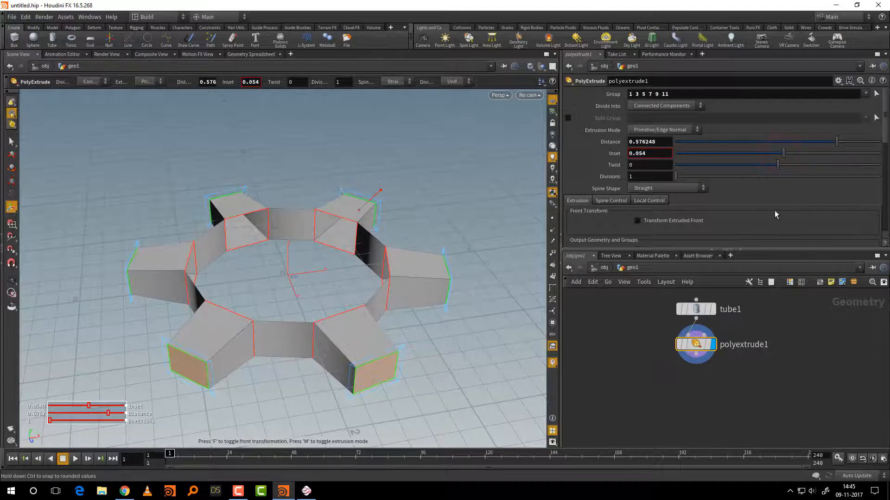
- Enlarge the network editor and move the PolyExtrude node further below the Tube node
middle_click_drag(797, 363, 799, 403)
right_click_drag(781, 373, 787, 366)
middle_click_drag(779, 363, 820, 344)
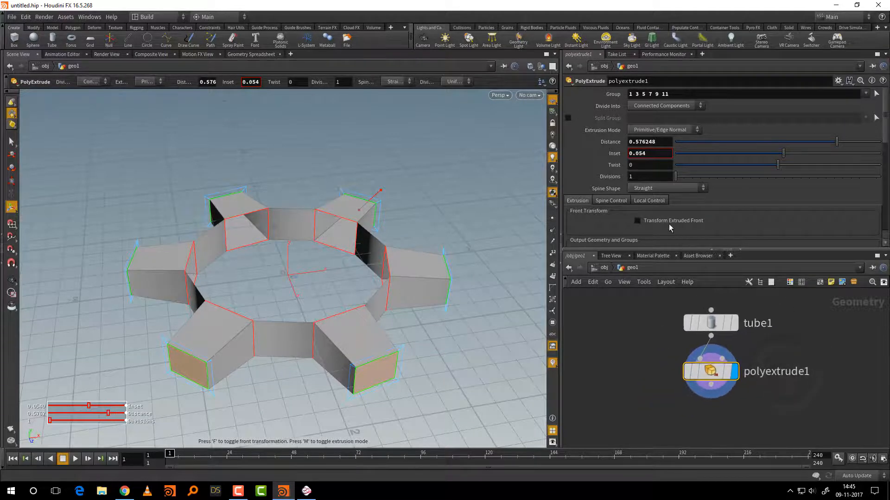
left_click_drag(689, 249, 693, 198)
left_click_drag(646, 269, 789, 437)
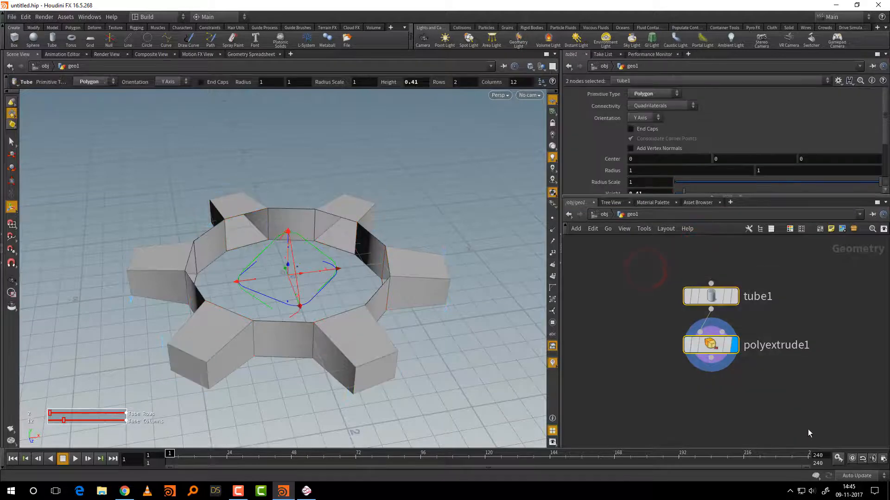
left_click(790, 402)
left_click_drag(664, 289, 735, 359)
left_click(795, 300)
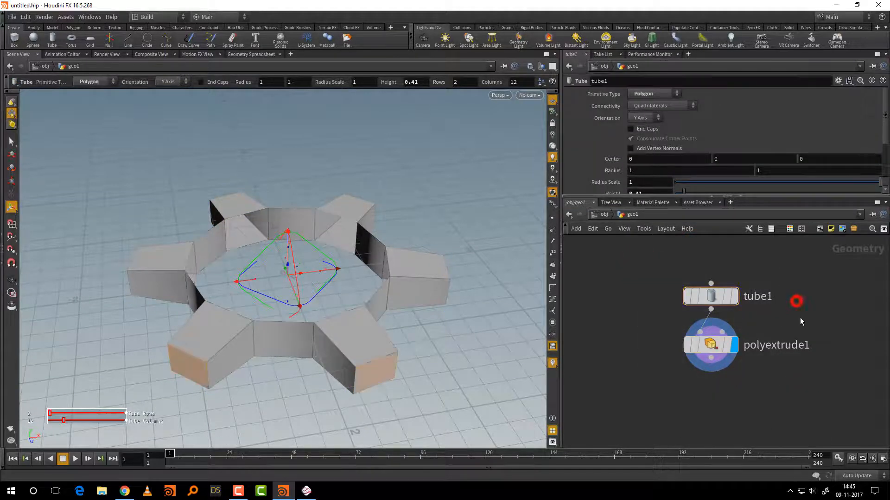
left_click_drag(716, 350, 715, 375)
left_click(790, 324)
left_click_drag(791, 320, 797, 368)
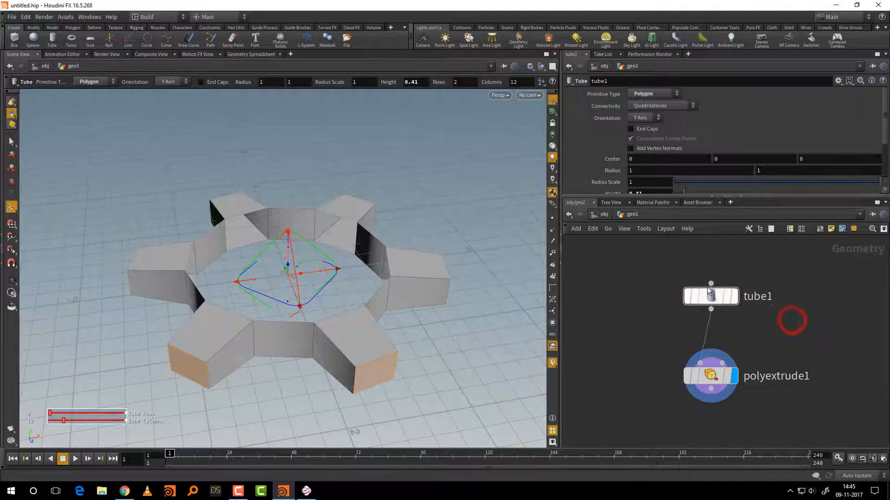
left_click(816, 302)
right_click_drag(477, 290, 475, 286, "alt")
left_click_drag(475, 286, 466, 294)
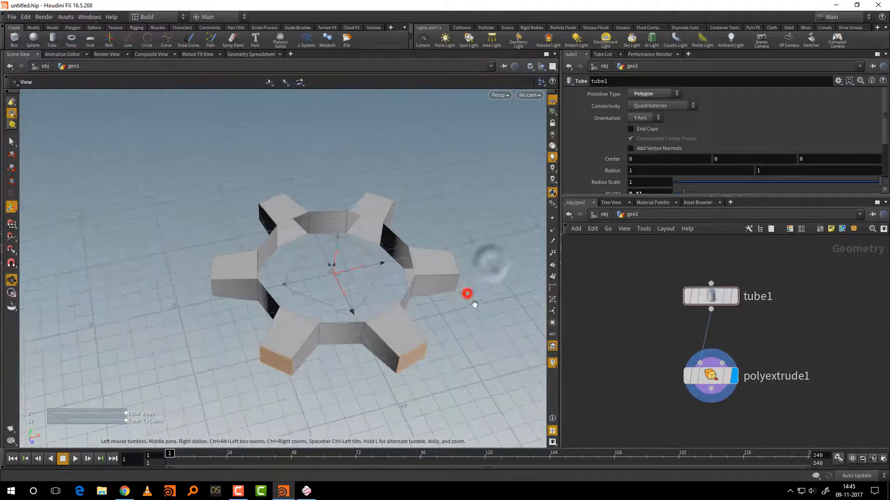
- Examine the extruded six-tooth gear up close from different angles in the perspective view
key("Return")
middle_click_drag(492, 324, 455, 327, "alt")
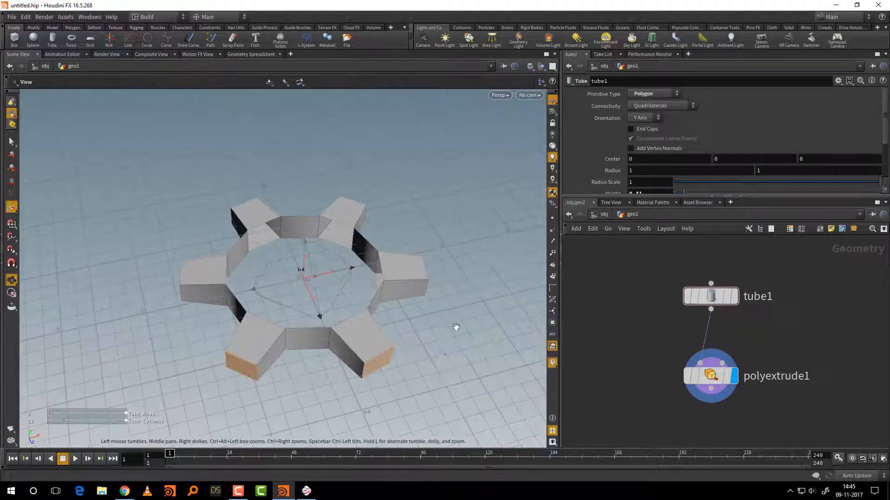
right_click_drag(459, 350, 471, 321, "alt")
key("space+g")
left_click_drag(472, 335, 464, 359)
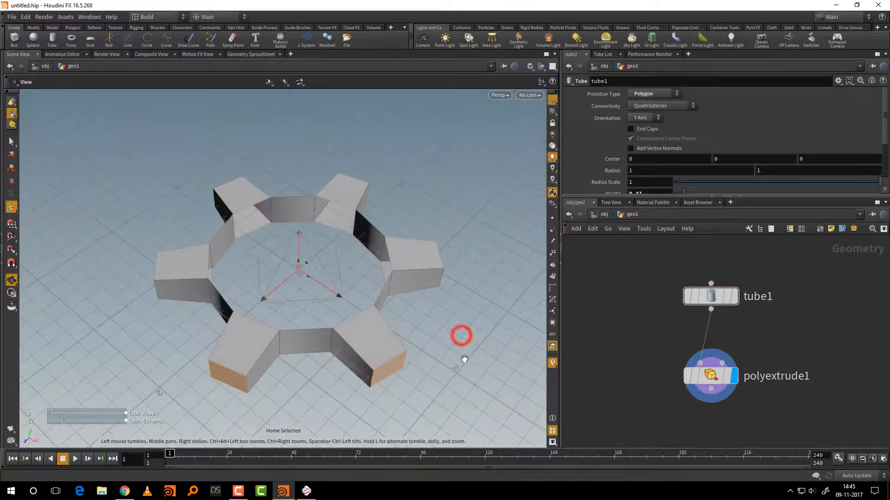
middle_click_drag(463, 360, 452, 354)
right_click_drag(453, 354, 471, 332)
mouse_move(472, 332)
left_mouse_down()
mouse_move(469, 341)
mouse_move(479, 332)
left_mouse_up()
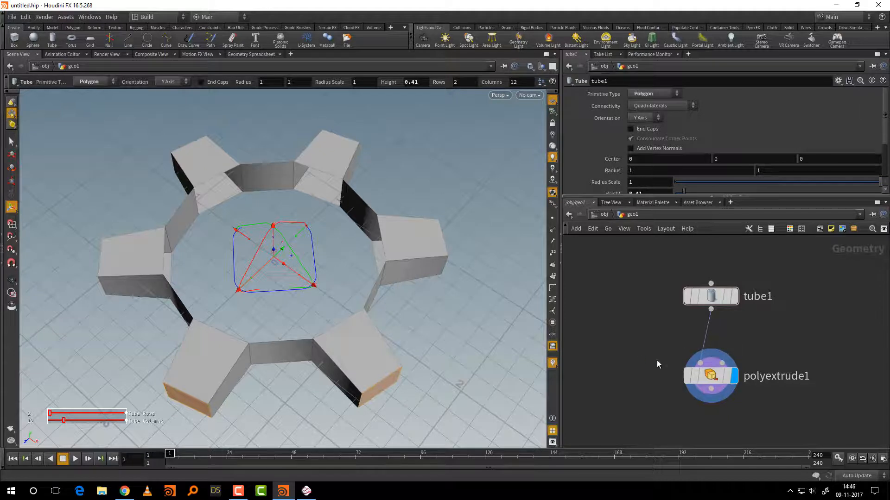
- Select the Tube node, show more of its parameters, and set its columns to 40
left_click_drag(638, 351, 782, 401)
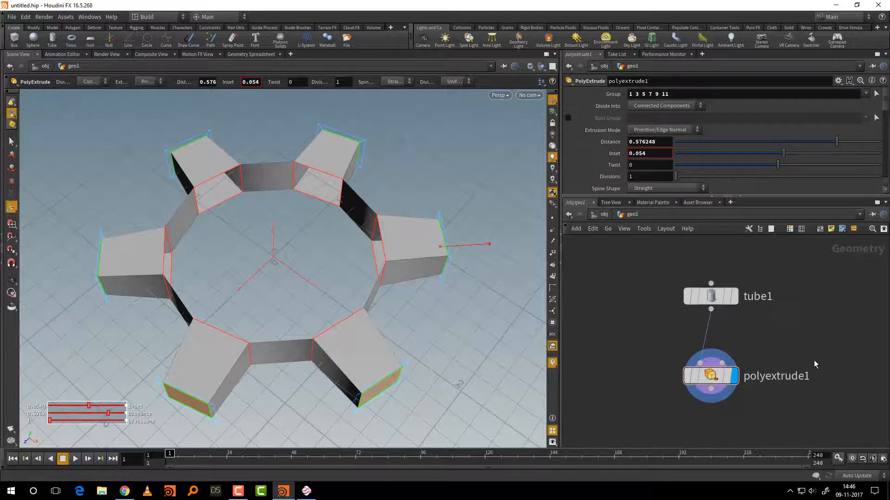
left_click_drag(645, 267, 735, 313)
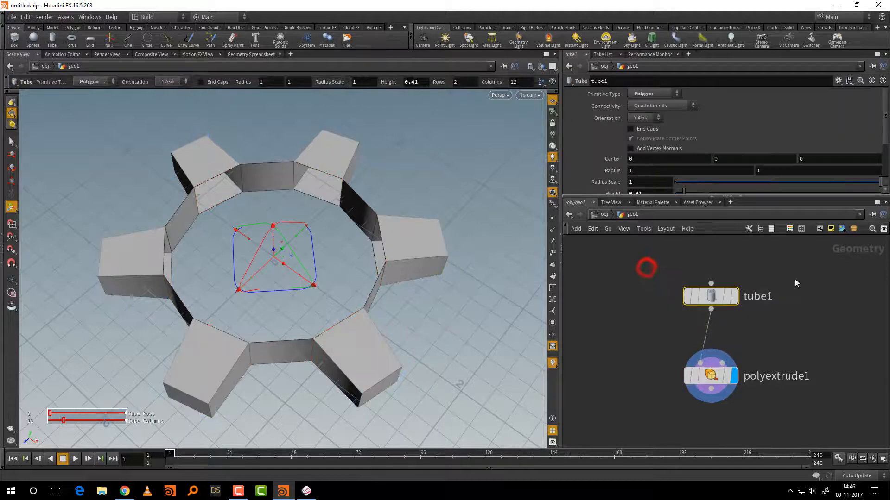
left_click_drag(700, 196, 699, 292)
left_click(644, 216)
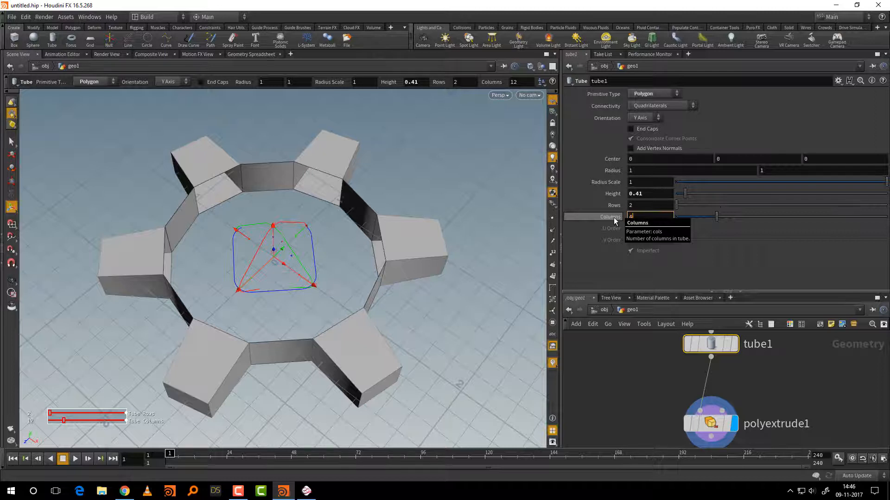
key("Return")
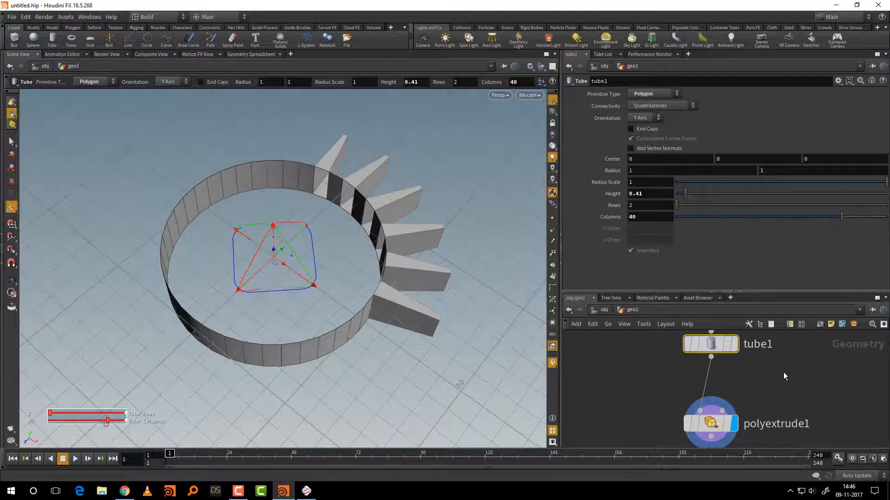
- Select the PolyExtrude node and examine which face numbers its Group parameter lists
left_click_drag(641, 394, 747, 438)
left_click(816, 385)
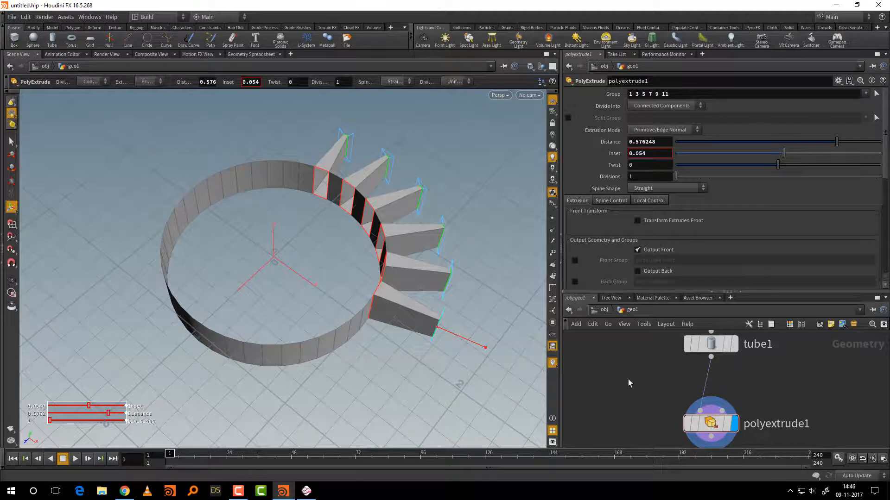
left_click_drag(795, 293, 795, 235)
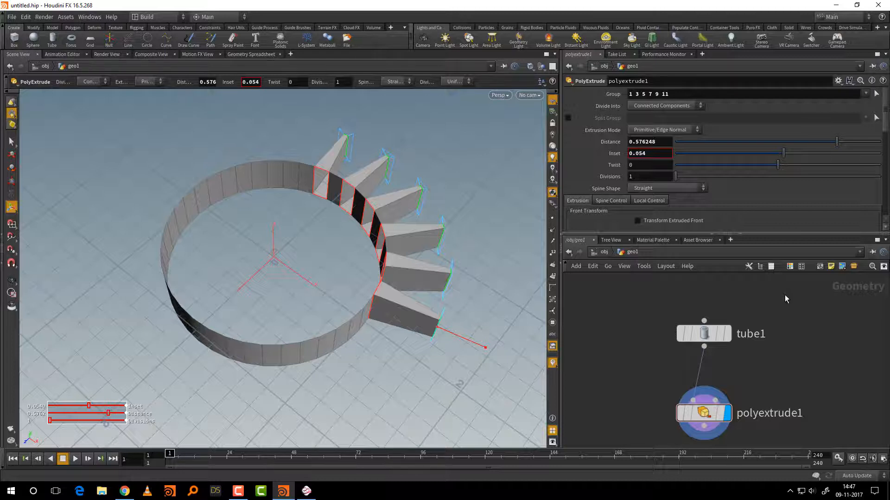
middle_click_drag(797, 369, 799, 336)
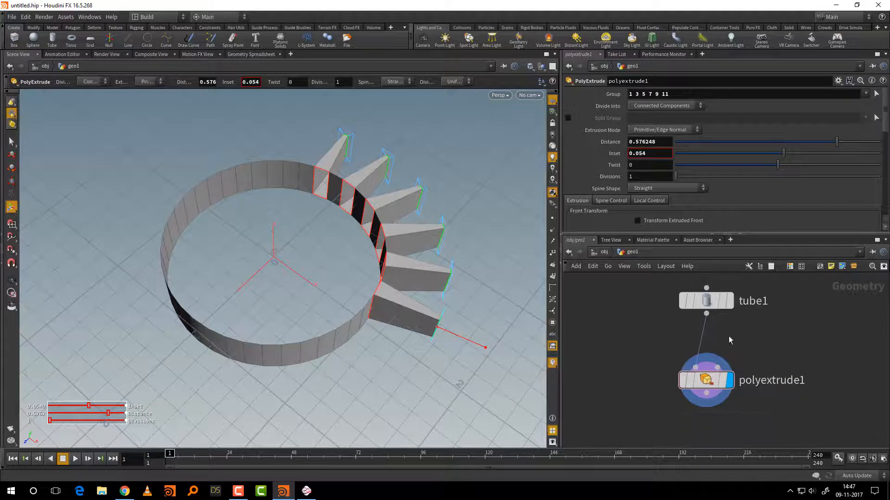
left_click_drag(611, 351, 773, 417)
scroll(798, 322, "up", 1)
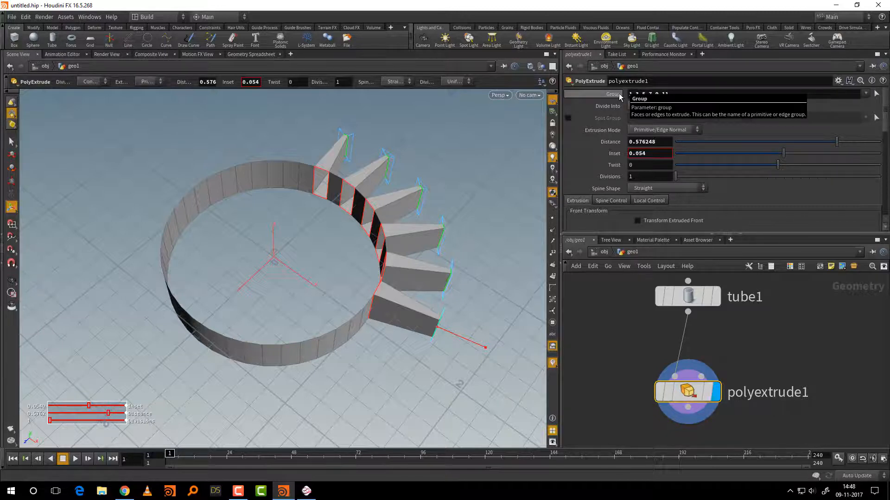
- Display the Tube node instead of the extrusion, select it, and turn on primitive numbers in the viewport
left_click_drag(502, 383, 447, 363, "alt")
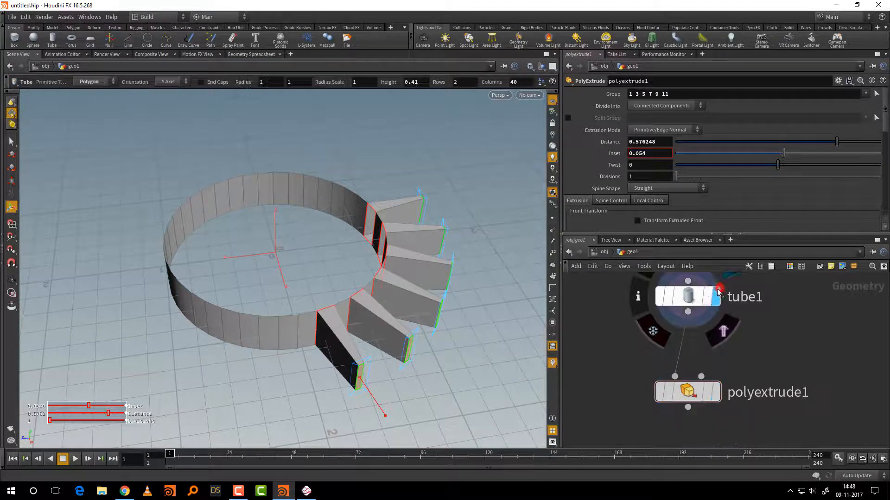
left_click(699, 298)
left_click(697, 297)
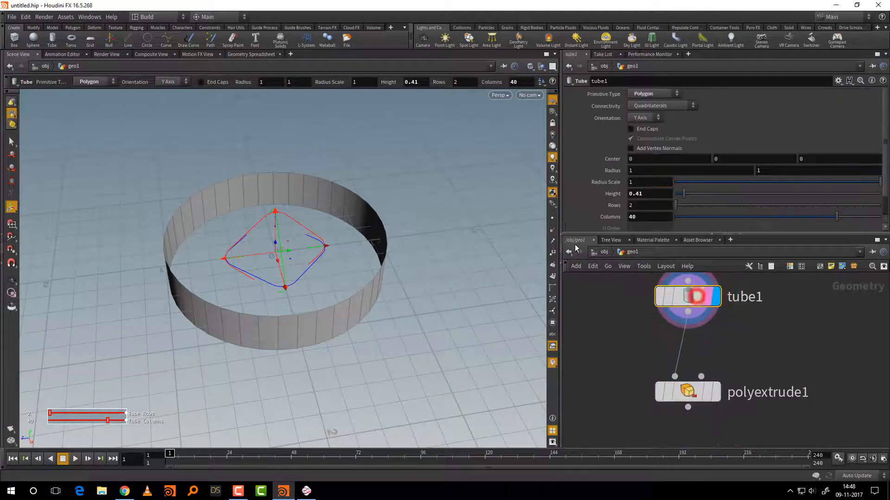
left_click(553, 277)
key("Escape")
left_click_drag(413, 346, 446, 295)
key("Return")
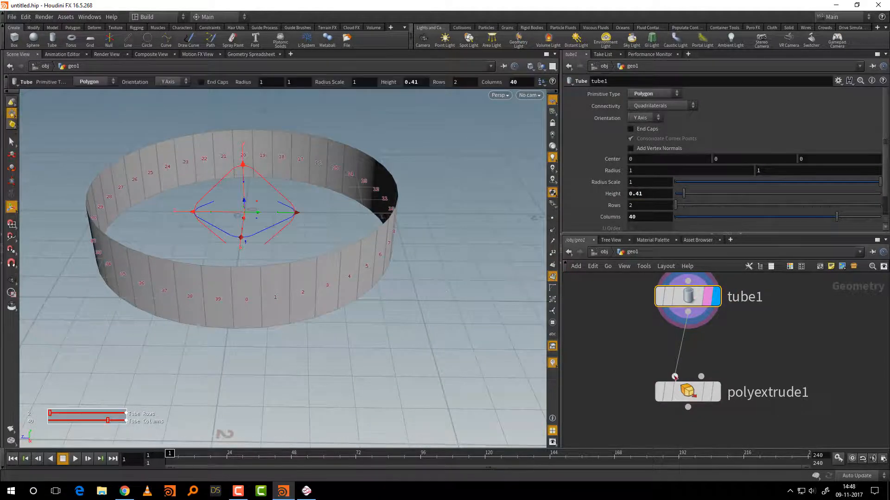
- Show the PolyExtrude node as a template over the displayed tube and select that node
left_click(706, 393)
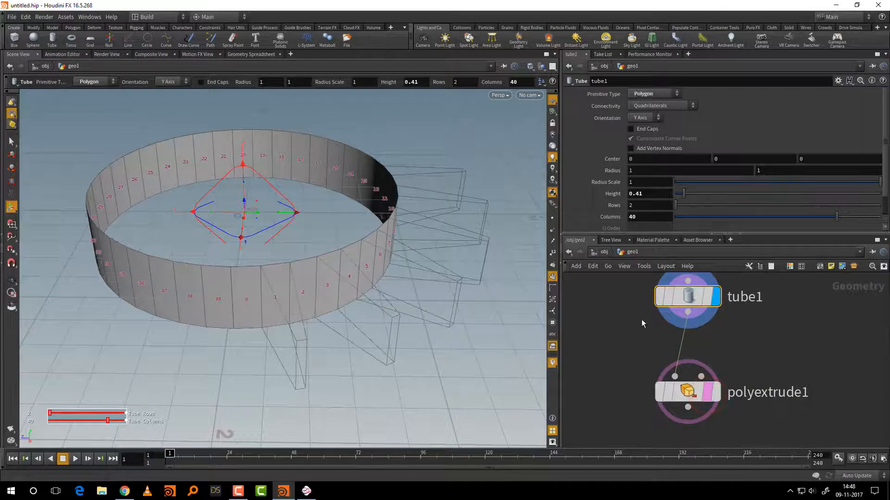
left_click_drag(767, 360, 616, 433)
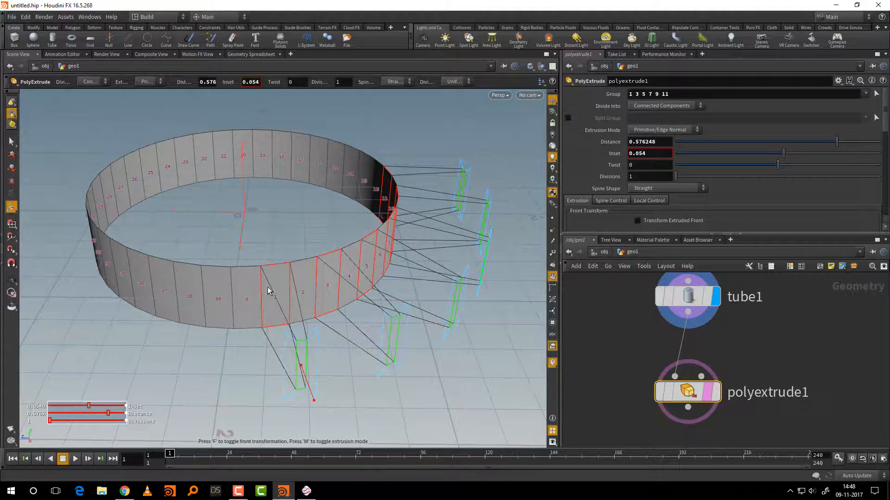
left_click(603, 309)
- Switch the viewport to wireframe and hide the reference grid so the numbered tube faces are easy to read
left_click_drag(454, 367, 171, 308, "alt")
key("w")
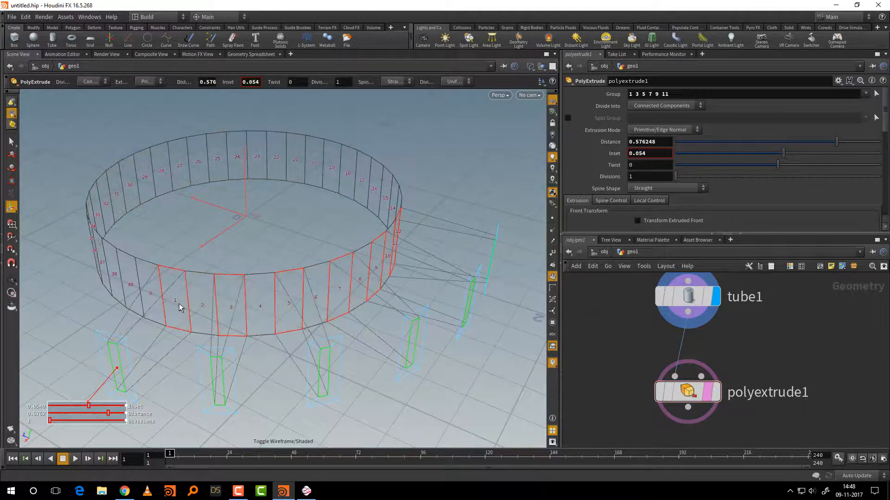
left_click(553, 100)
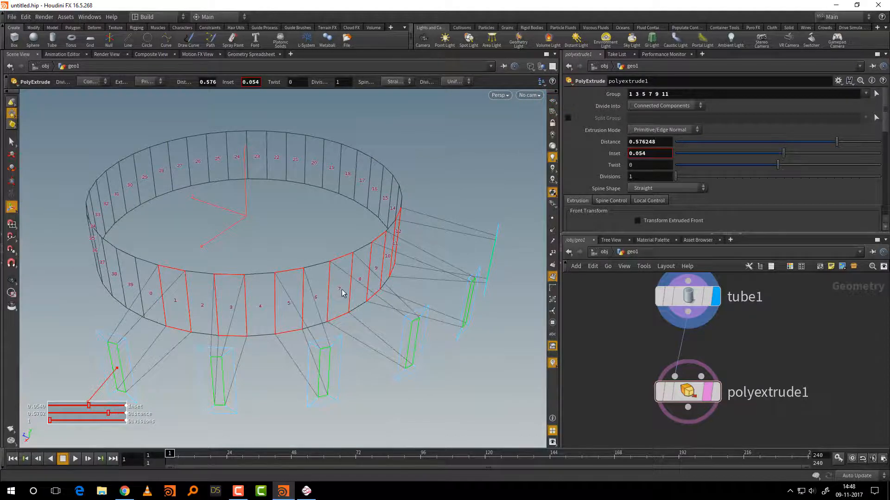
key("Escape")
left_click_drag(463, 249, 439, 236)
key("Return")
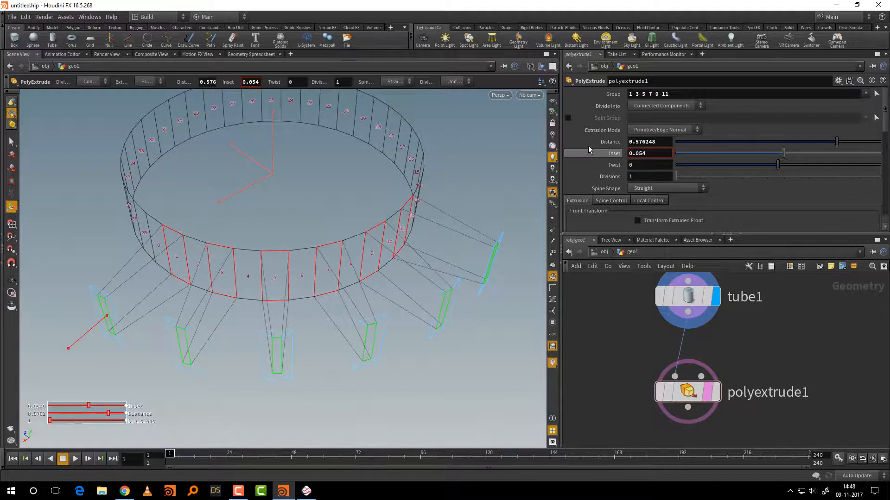
- Extend the PolyExtrude's Group with face 13 and the face range 16-20
left_click(670, 94)
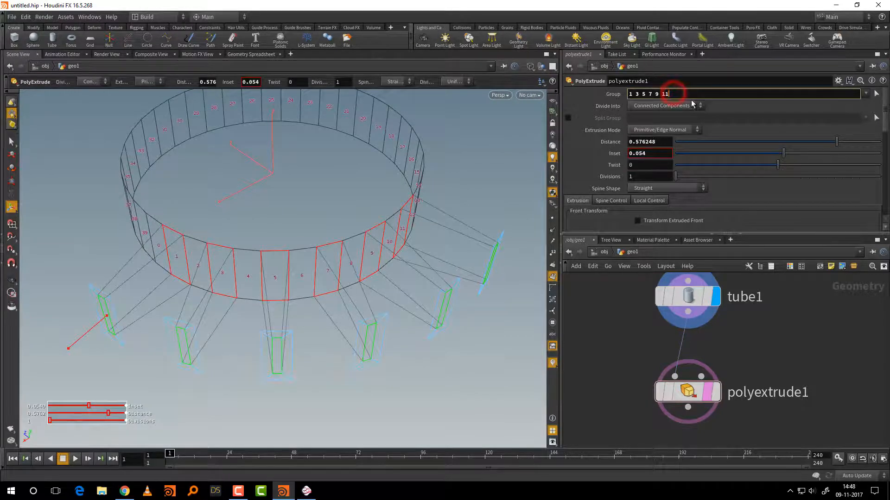
key("Return")
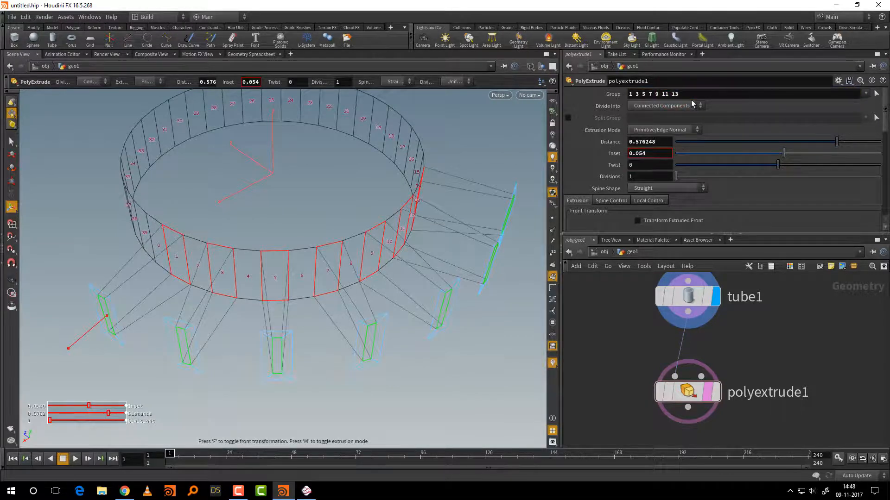
left_click(689, 96)
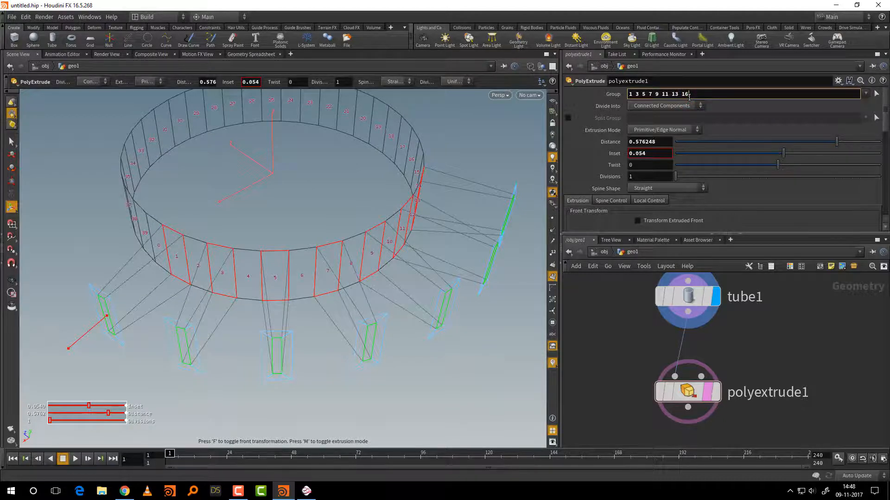
key("Return")
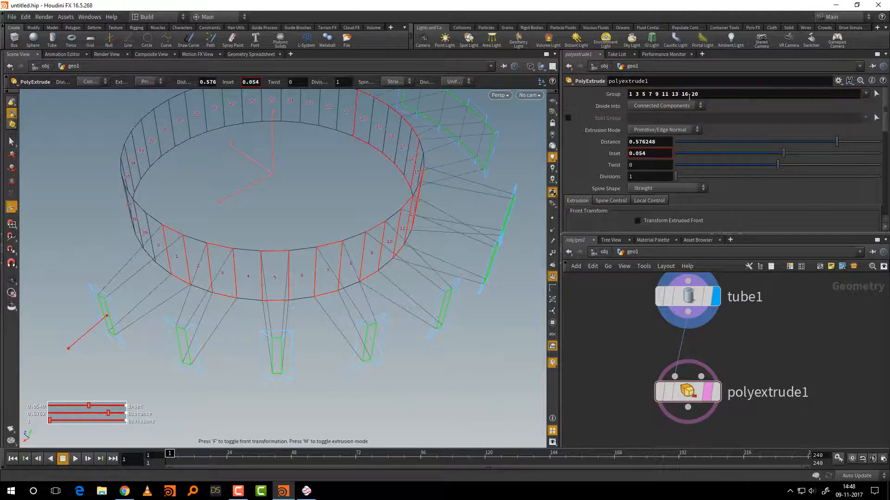
key("Escape")
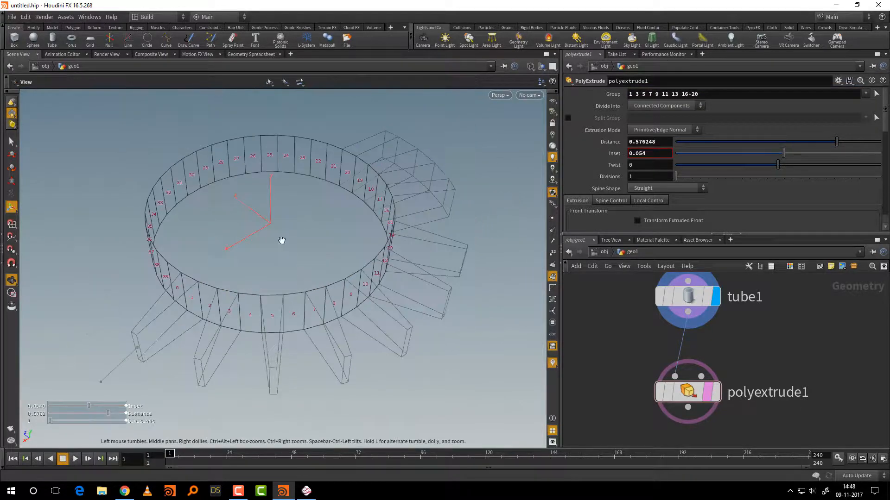
left_click_drag(283, 241, 232, 206)
key("Return")
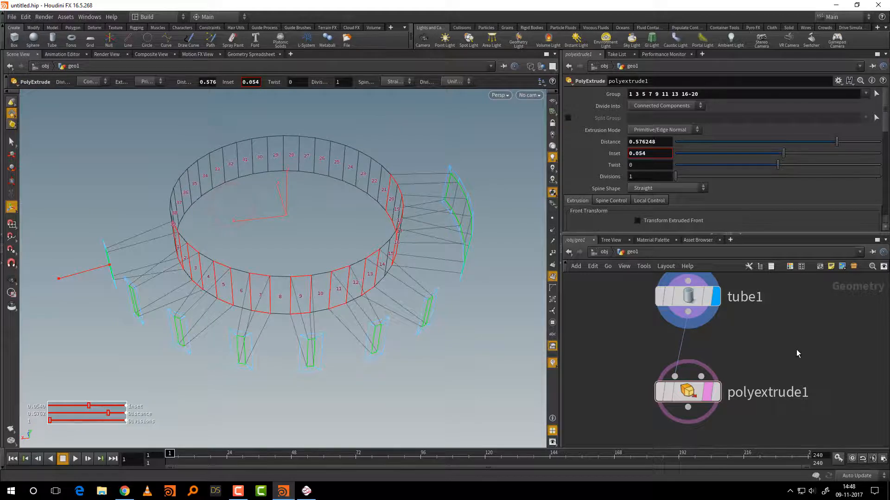
- Review the complete list of face numbers in the PolyExtrude's Group parameter
left_click_drag(796, 350, 591, 424)
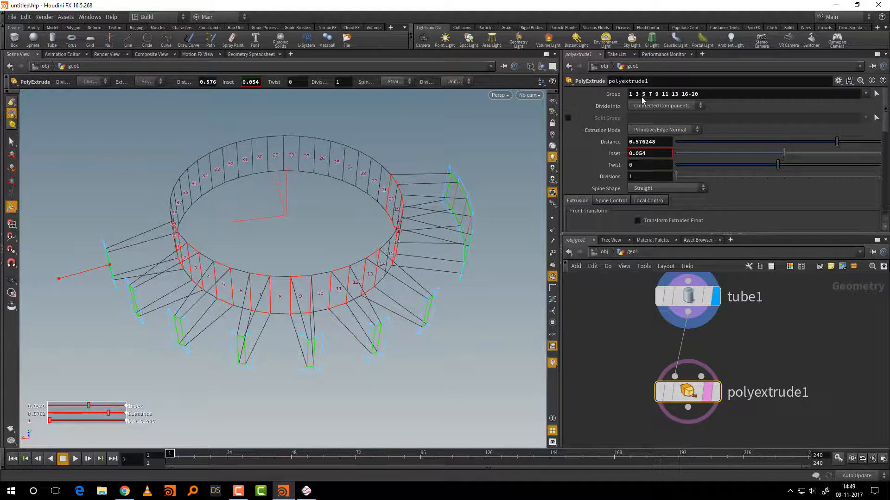
double_click(711, 96)
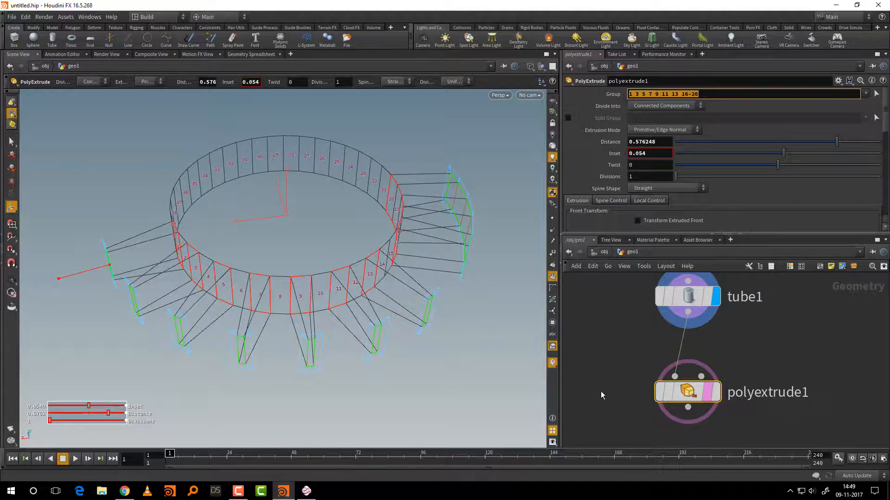
left_click(576, 391)
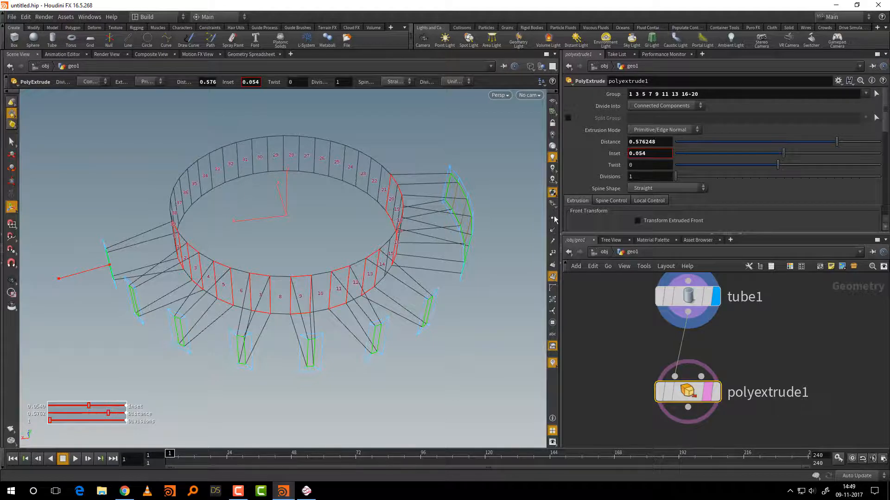
- Turn off primitive numbers and move the PolyExtrude node further down to make room below the Tube node
left_click(554, 279)
middle_click_drag(762, 335, 760, 301)
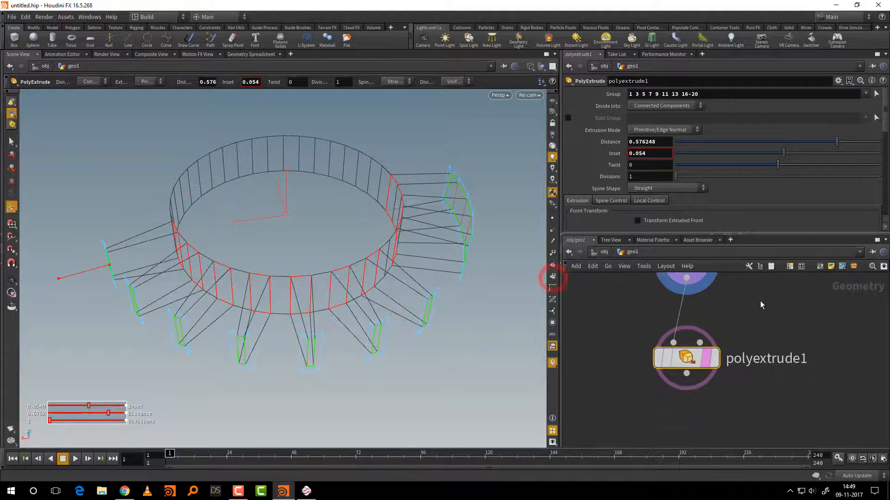
left_click(717, 357)
left_click_drag(685, 358, 686, 413)
middle_click_drag(727, 372, 731, 446)
- Display the Tube node and add a Group by Range node between it and the PolyExtrude node
left_click(717, 337)
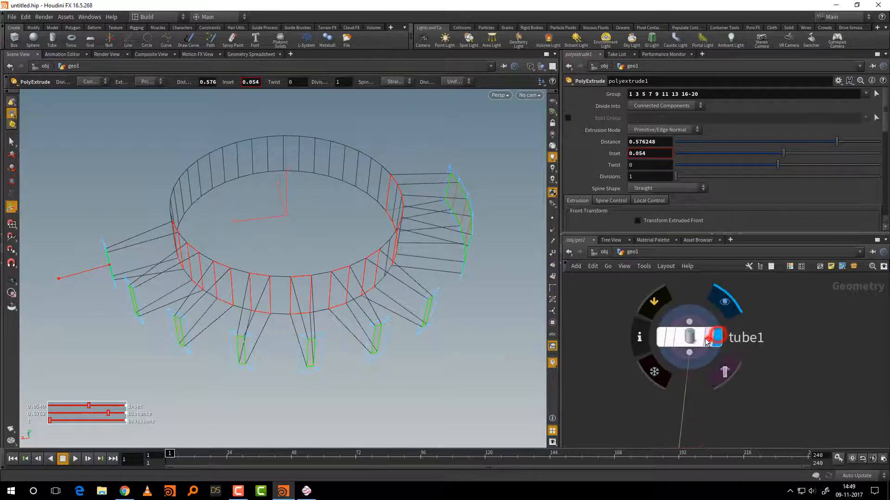
left_click(690, 337)
left_click(742, 371)
key("Tab")
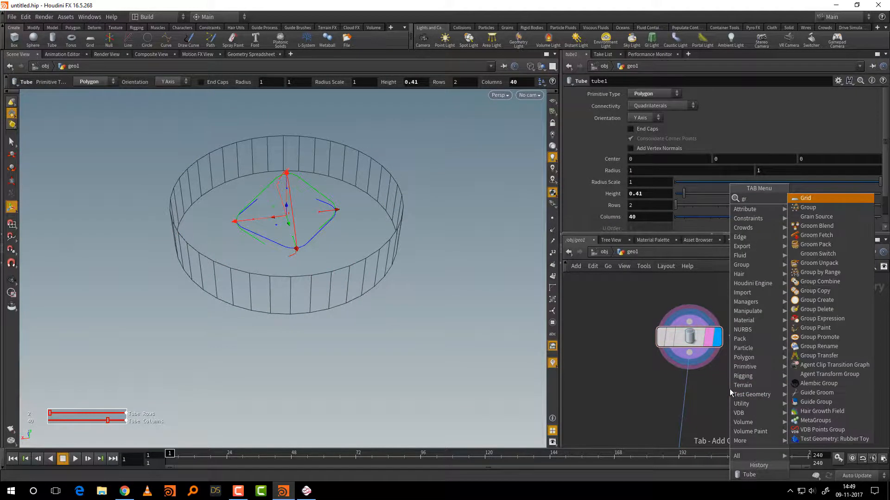
type("gro")
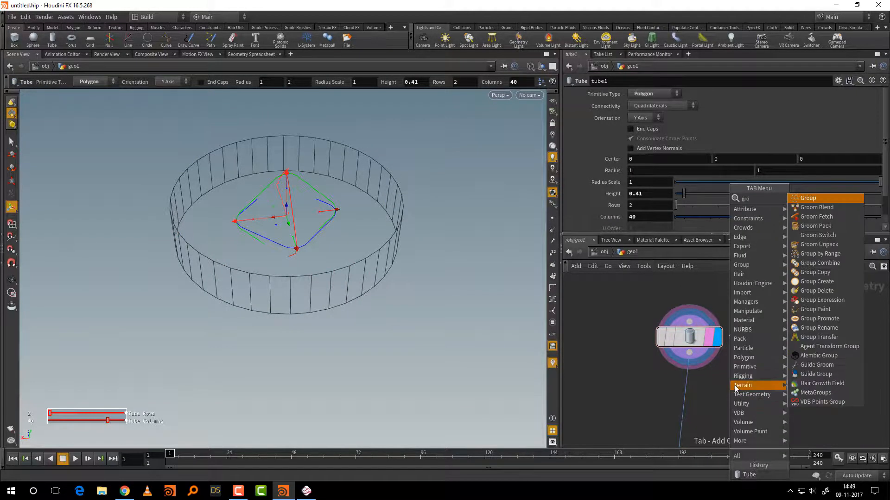
left_click(838, 254)
left_click(736, 420)
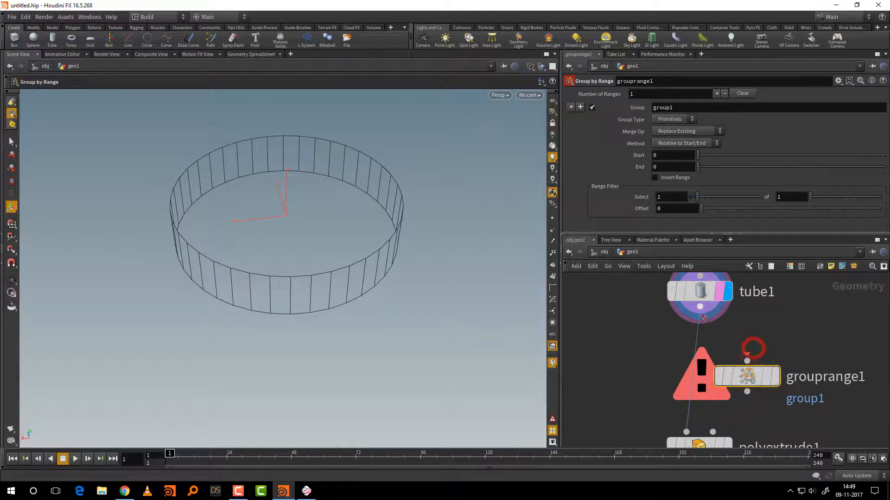
- Connect the Tube node's output to the Group by Range node and display the Group by Range node
left_click(689, 353)
left_click(747, 360)
left_click(773, 376)
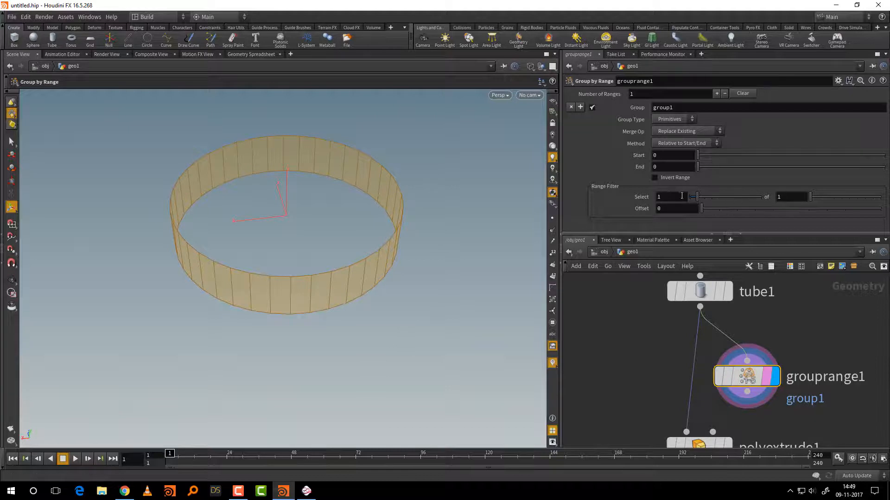
- Set the Group by Range node's range filter to select 1 of 2 primitives
left_click(783, 200)
type("2")
key("Return")
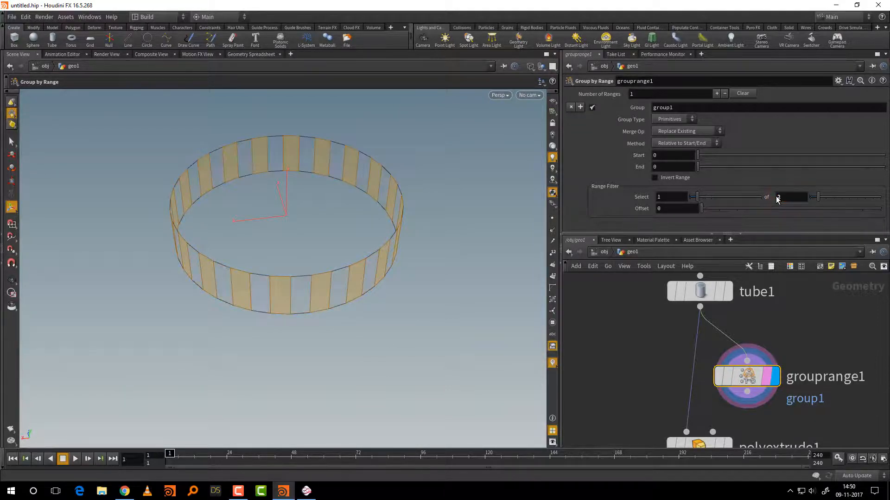
- Rename the Group by Range node's output group to ext
double_click(677, 108)
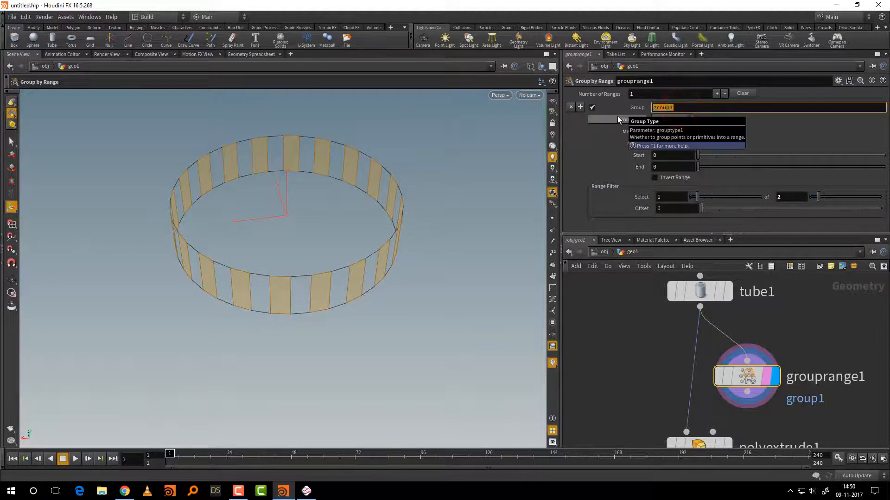
type("ext")
key("Return")
- Connect the Group by Range node to the PolyExtrude node's first input and display the PolyExtrude node
middle_click_drag(703, 424, 726, 346)
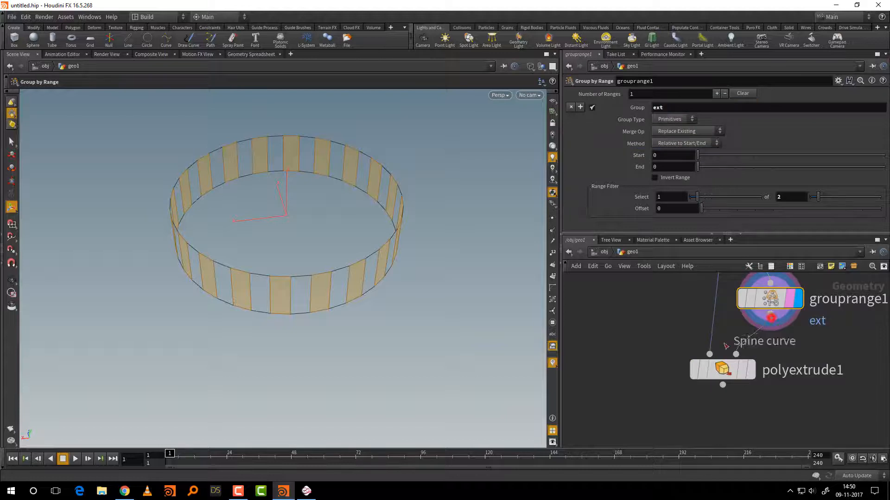
left_click_drag(724, 343, 736, 399)
left_click(751, 372)
left_click(742, 374)
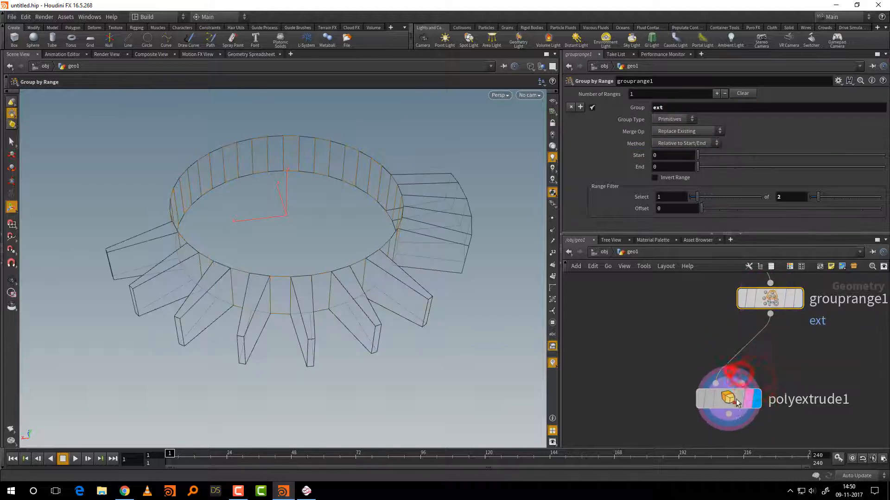
- Replace the PolyExtrude node's primitive number list with the group ext
left_click_drag(665, 362, 716, 404)
double_click(708, 93)
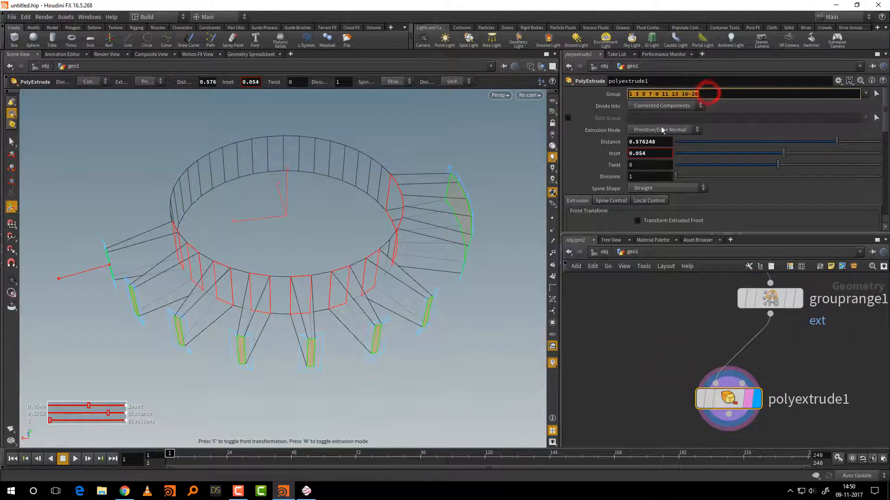
key("BackSpace")
type("ext")
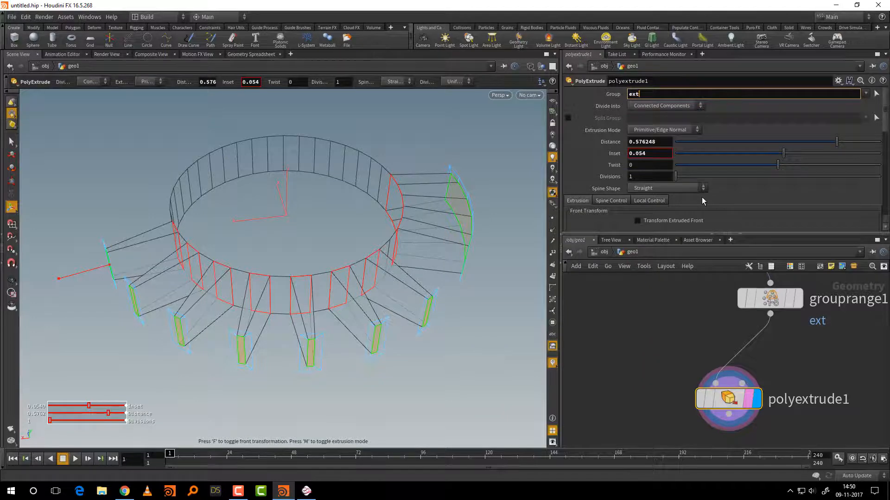
key("Return")
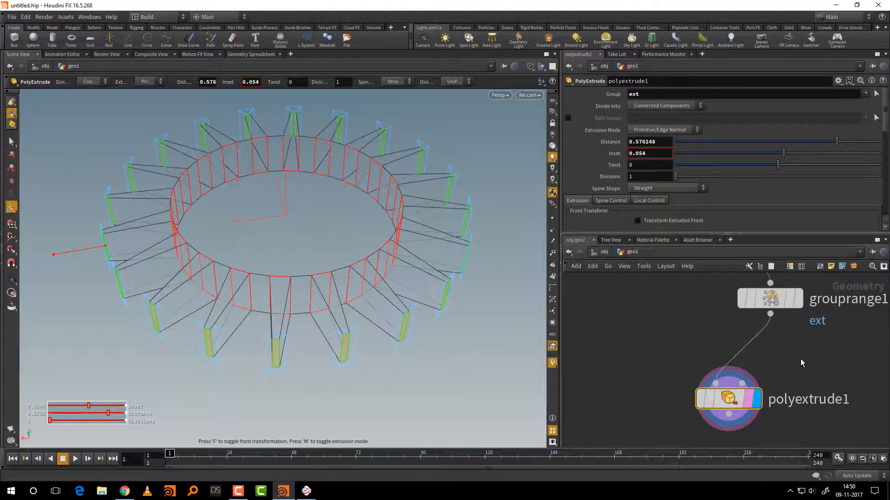
- Select the Group by Range node and examine the extruded teeth around the gear from several angles
middle_click_drag(801, 361, 781, 416)
left_click_drag(832, 334, 757, 378)
right_click_drag(472, 262, 421, 299, "alt")
middle_click_drag(421, 300, 395, 326, "alt")
right_click_drag(412, 328, 451, 290, "alt")
middle_click_drag(445, 304, 425, 330, "alt")
right_click_drag(430, 327, 445, 307, "alt")
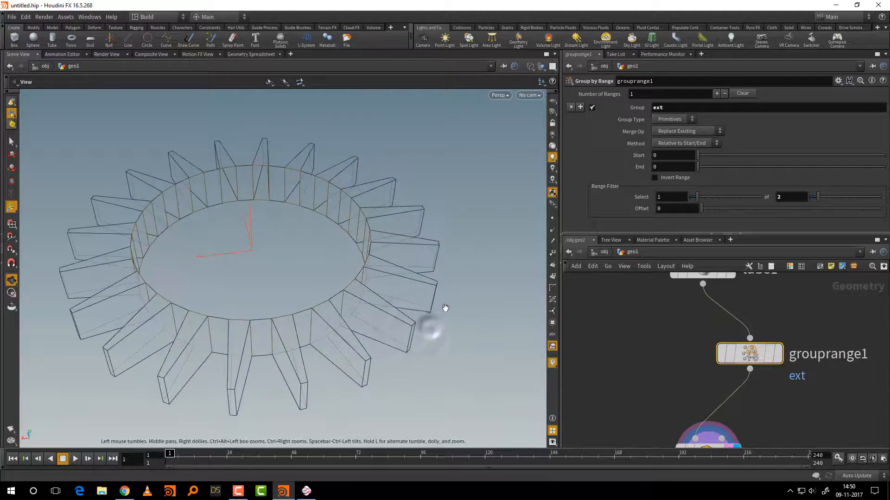
key("space+g")
left_click_drag(429, 335, 443, 320, "alt")
right_click_drag(443, 321, 391, 351, "alt")
left_click_drag(451, 298, 408, 334, "alt")
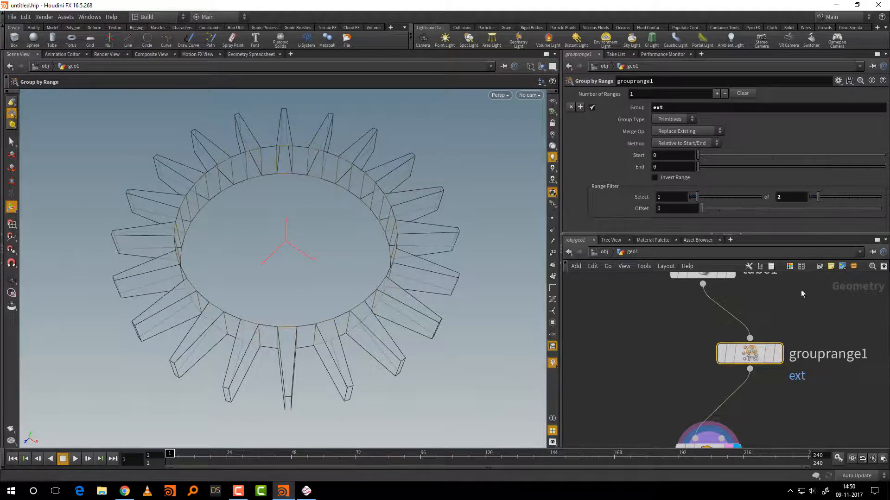
- Review the PolyExtrude node's group setting and the Group by Range node's range filter that feeds it
left_click(684, 401)
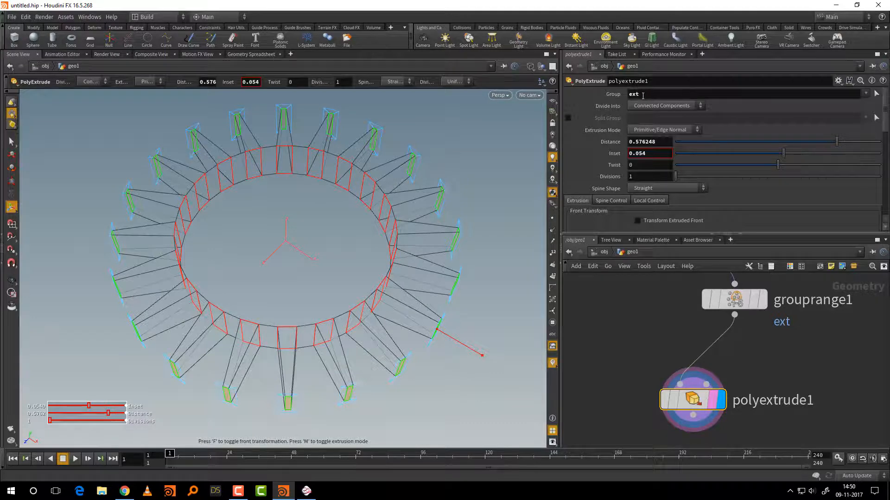
left_click(634, 279)
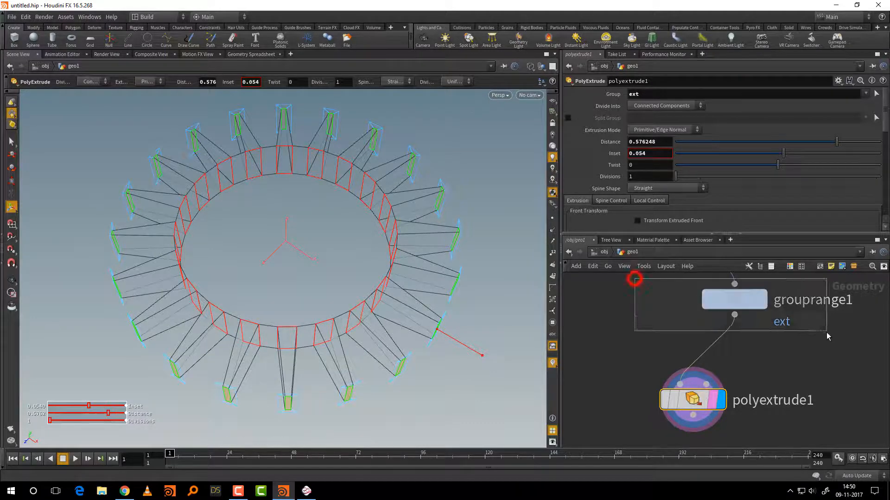
left_click(738, 302)
left_click_drag(620, 357, 728, 442)
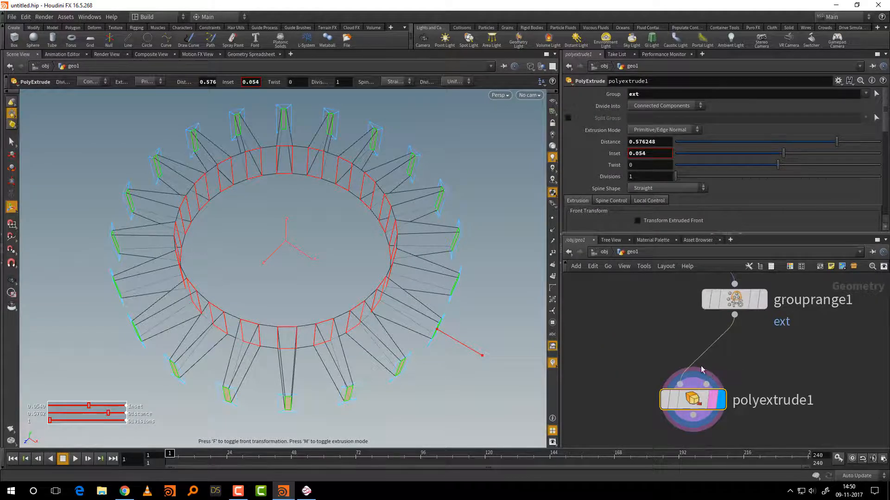
left_click(656, 307)
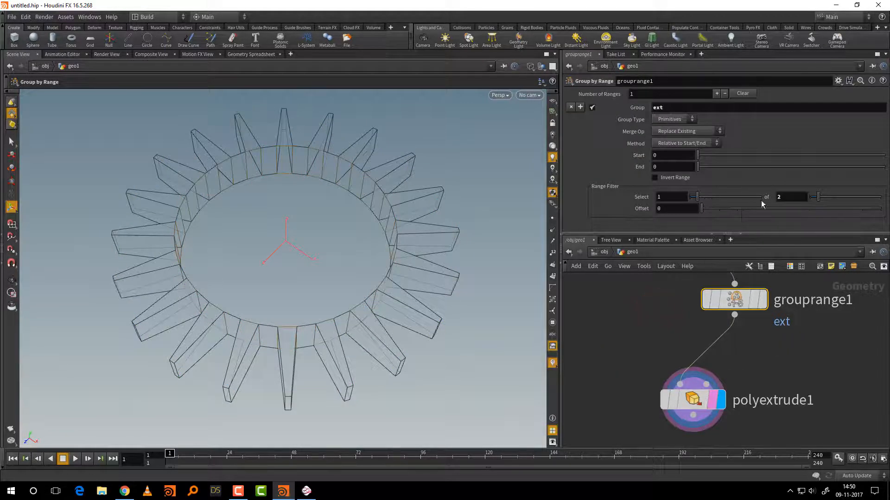
mouse_move(818, 199)
left_mouse_down()
mouse_move(833, 201)
mouse_move(810, 201)
mouse_move(842, 201)
mouse_move(819, 201)
left_mouse_up()
scroll(790, 366, "down", 2)
left_click(774, 334)
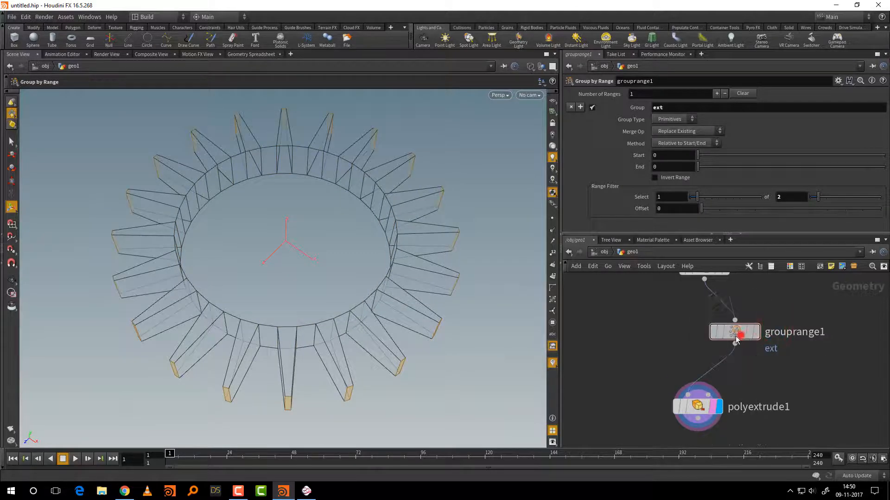
- Move the Group by Range node closer below the Tube node and go through the node chain down to PolyExtrude
left_click_drag(740, 335, 721, 343)
middle_click_drag(752, 361, 744, 379)
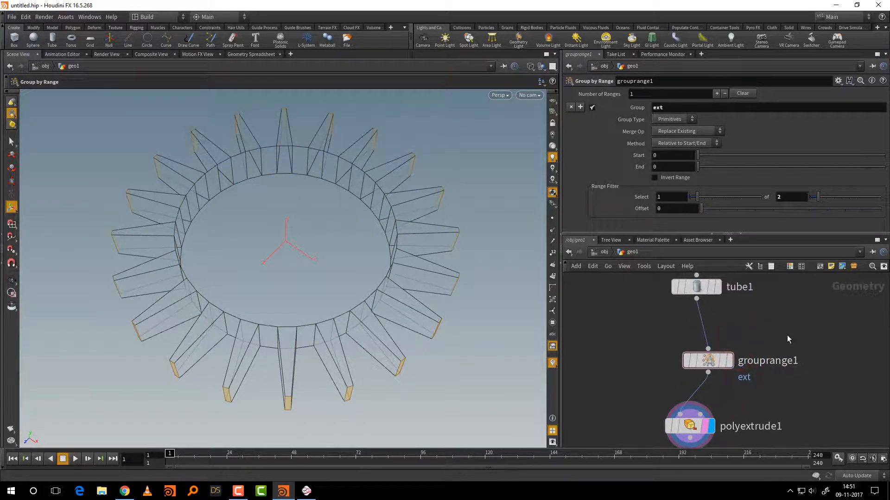
middle_click_drag(789, 329, 781, 347)
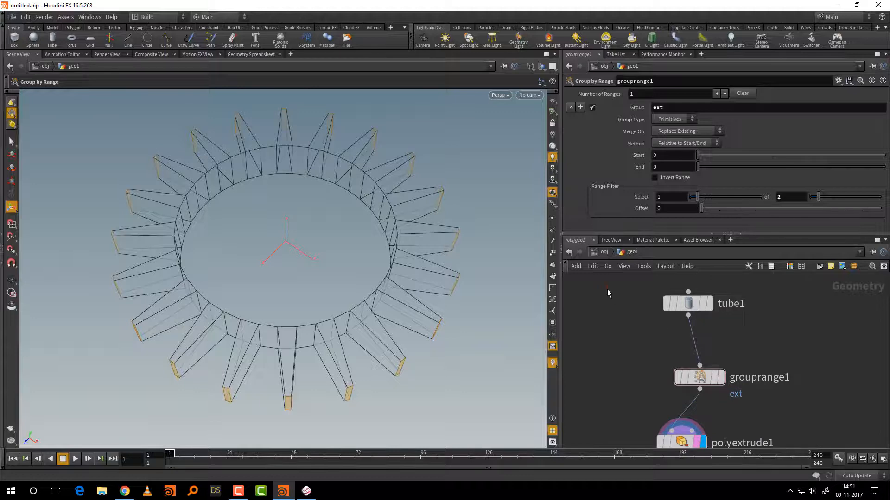
left_click_drag(603, 288, 760, 335)
left_click_drag(818, 334, 623, 398)
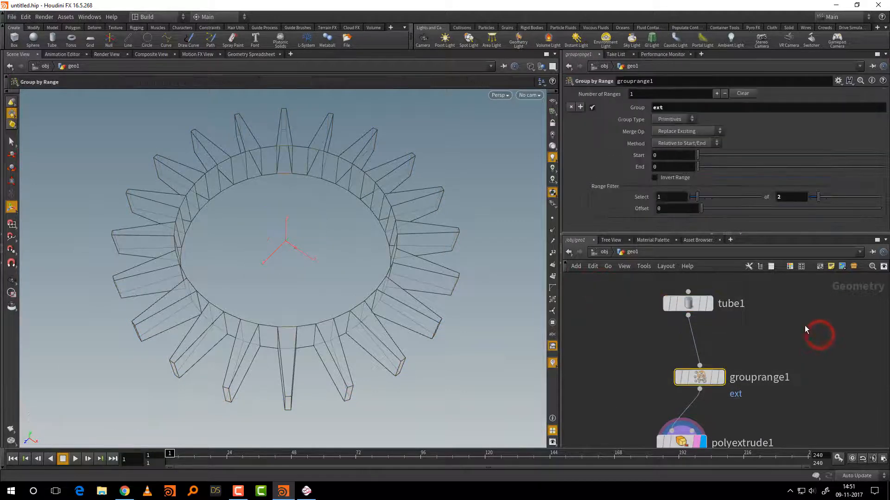
middle_click_drag(797, 300, 812, 225)
left_click_drag(783, 341, 703, 399)
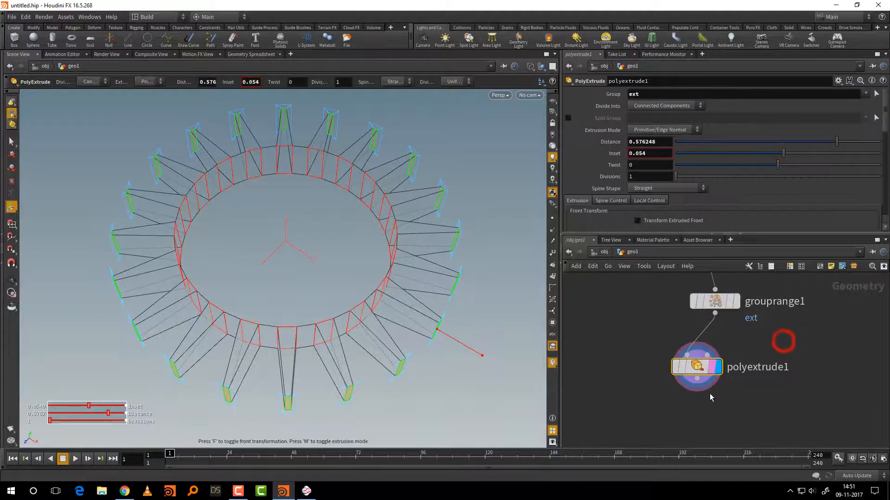
middle_click_drag(747, 280, 737, 378)
- Move the Tube node aside and add a Sphere node next to it
left_click_drag(694, 326, 649, 314)
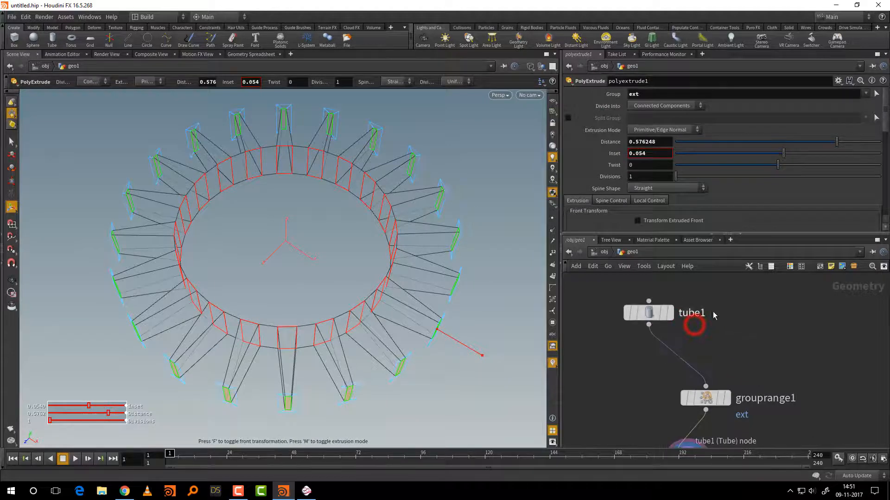
left_click(751, 315)
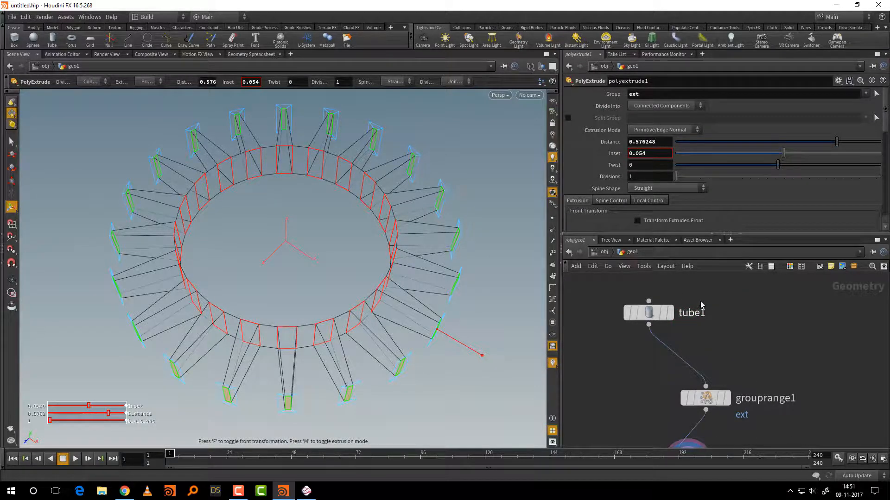
left_click_drag(704, 299, 619, 357)
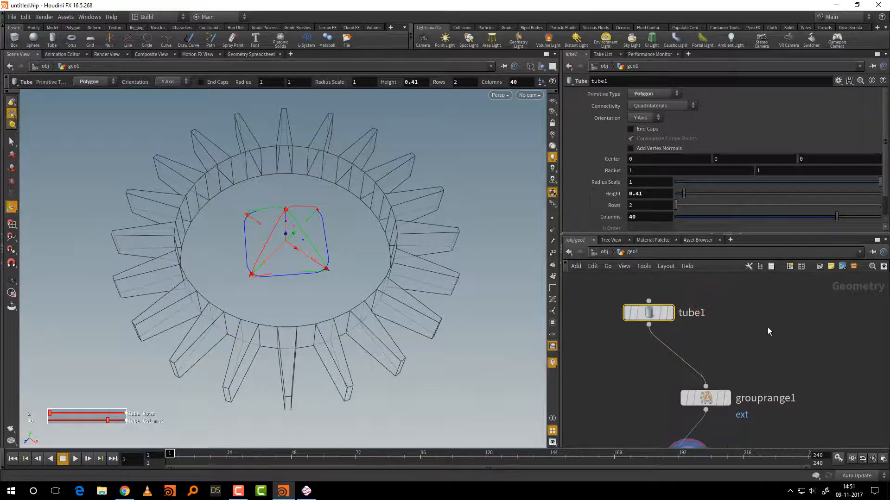
key("Tab")
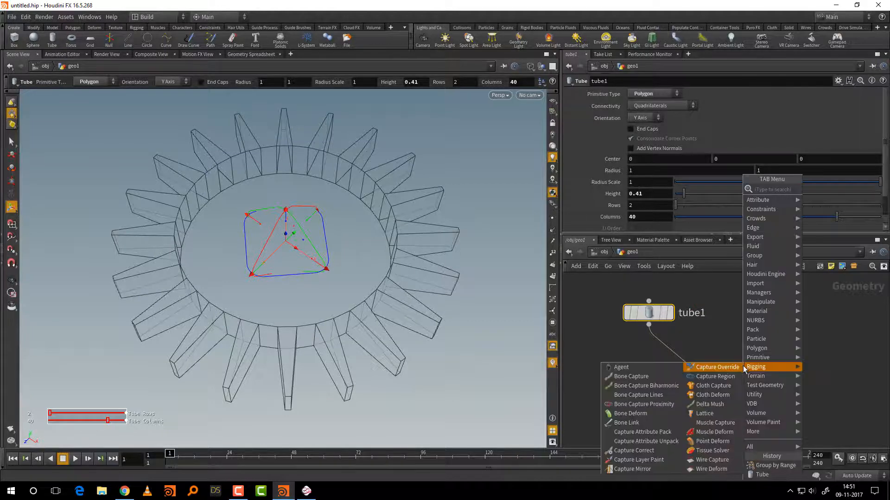
type("sph")
left_click(828, 191)
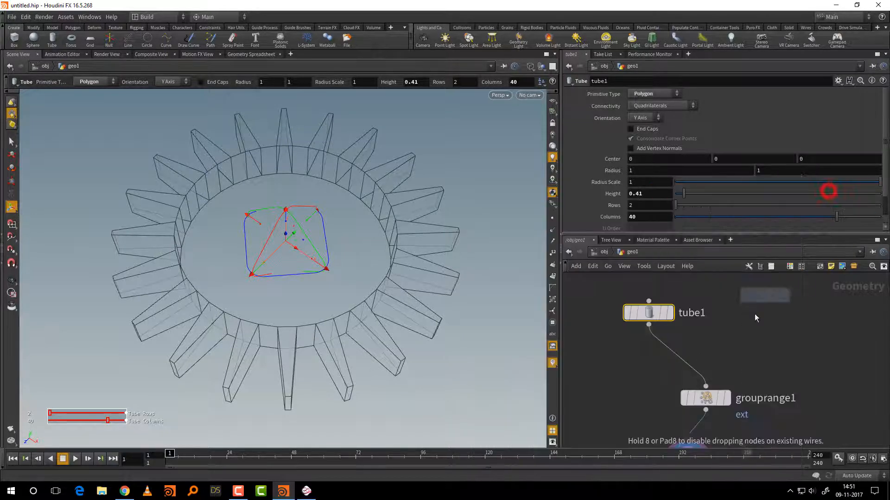
left_click(754, 330)
- Set the sphere's primitive type to Polygon and connect it to the Group by Range node in place of the tube
left_click(660, 93)
left_click(658, 103)
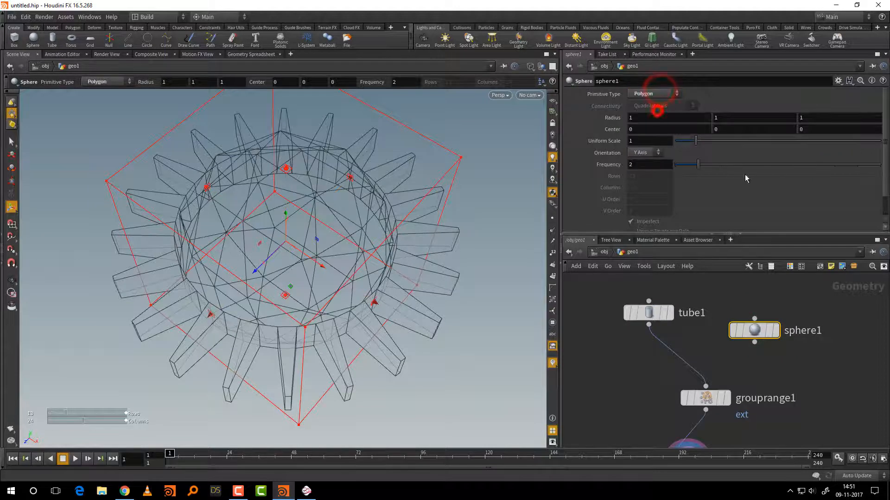
left_click_drag(754, 344, 705, 387)
left_click(802, 363)
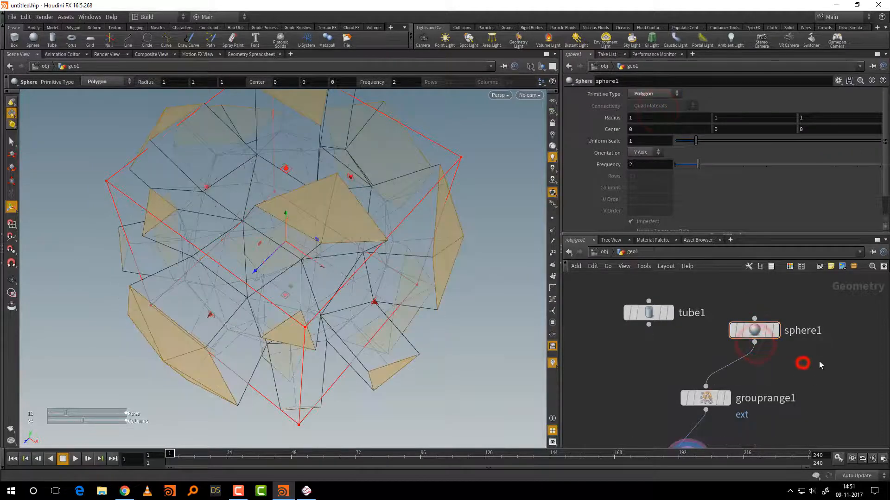
- Select the PolyExtrude node, switch the viewport from wireframe to shaded display and inspect the extruded sphere
middle_click_drag(764, 392, 770, 315)
left_click_drag(774, 360, 631, 420)
key("w")
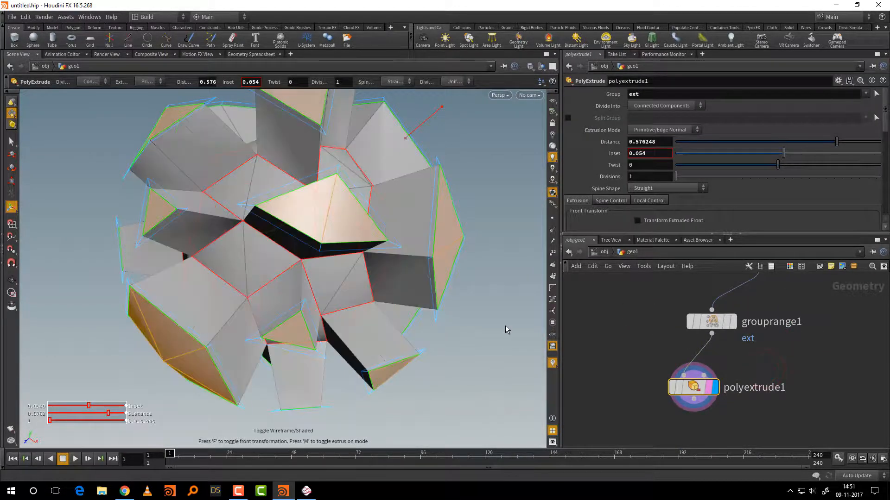
right_click_drag(506, 328, 443, 384, "alt")
mouse_move(445, 384)
left_mouse_down("alt")
mouse_move(526, 334)
mouse_move(483, 352)
mouse_move(483, 372)
left_mouse_up("alt")
key("g")
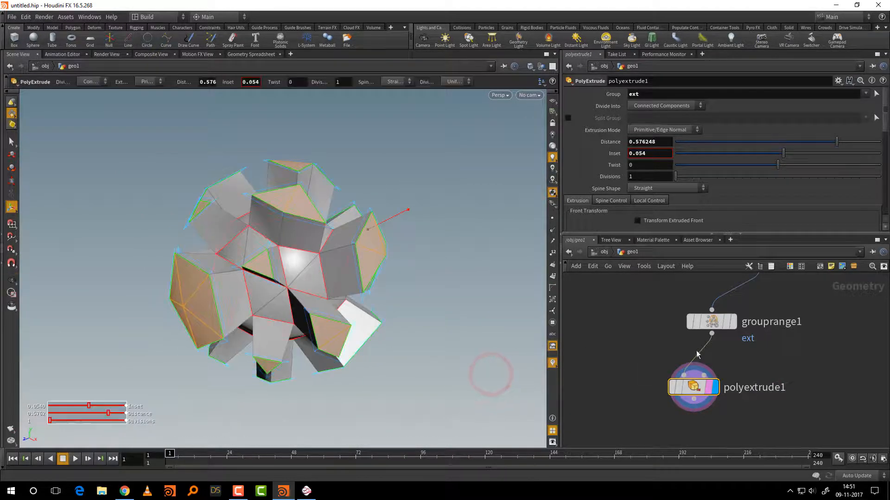
- Change the sphere's primitive type to Polygon Mesh with 16 rows and 23 columns
middle_click_drag(818, 327, 772, 423)
left_click_drag(765, 316, 705, 373)
left_click(653, 94)
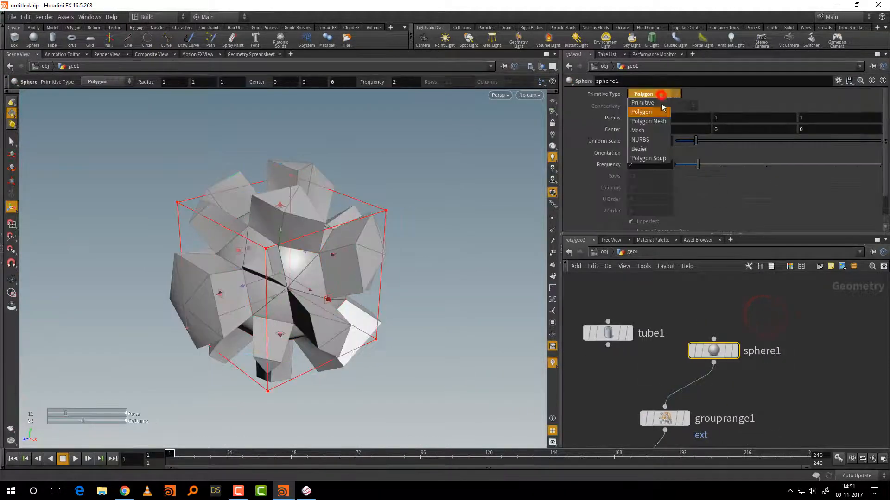
left_click(662, 122)
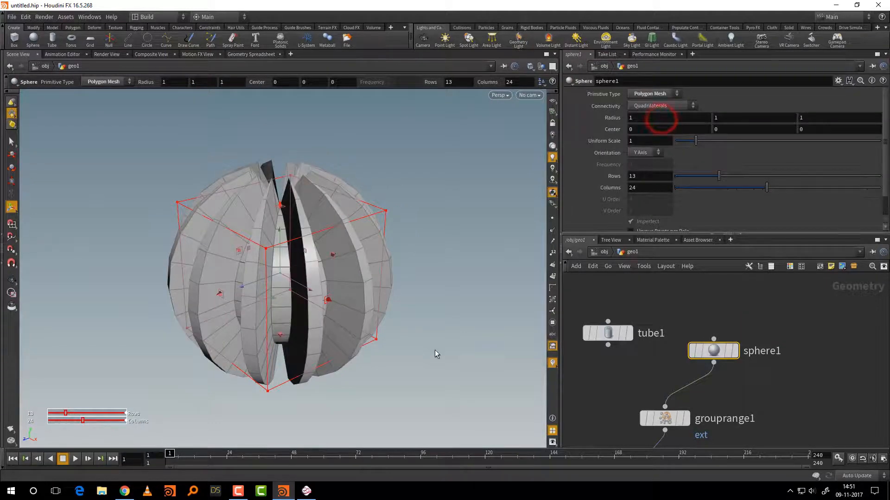
left_click(451, 355)
left_click_drag(719, 176, 762, 192)
right_click_drag(448, 312, 409, 353, "alt")
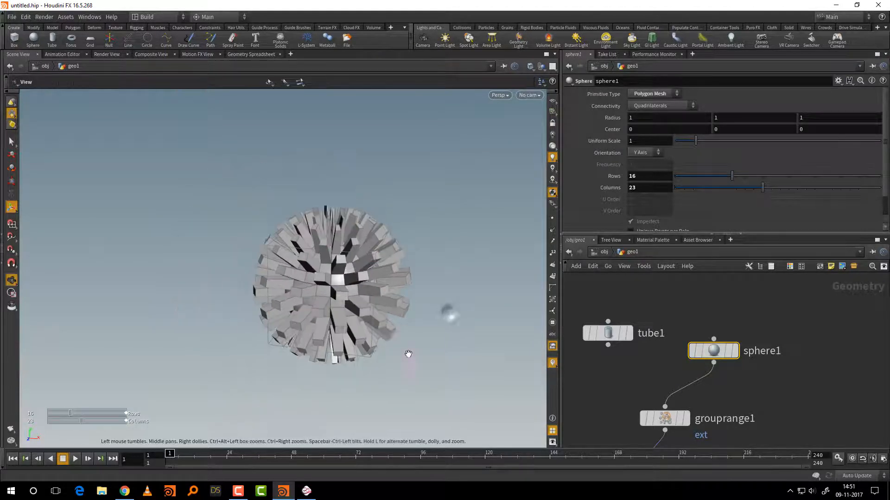
middle_click_drag(540, 365, 527, 330, "alt")
- Select the Group by Range node, lay out all nodes automatically and view the spiked sphere from another angle
middle_click_drag(741, 418, 742, 356)
left_click_drag(746, 333, 615, 387)
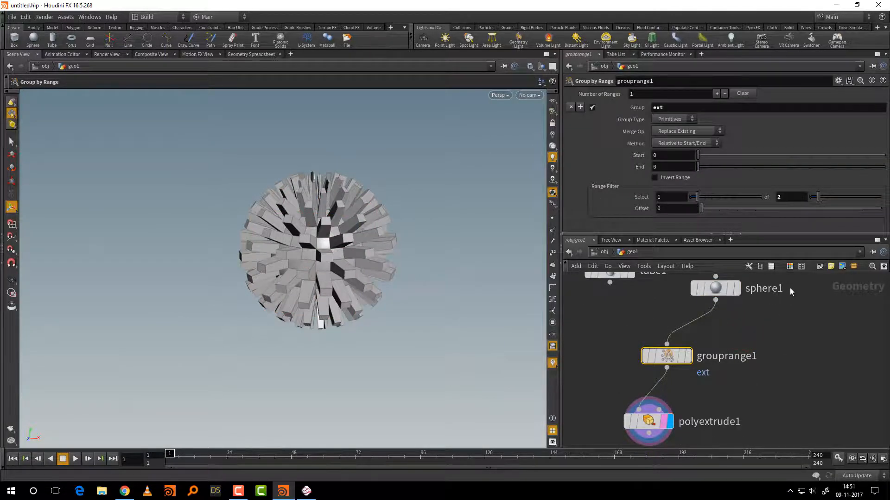
key("l")
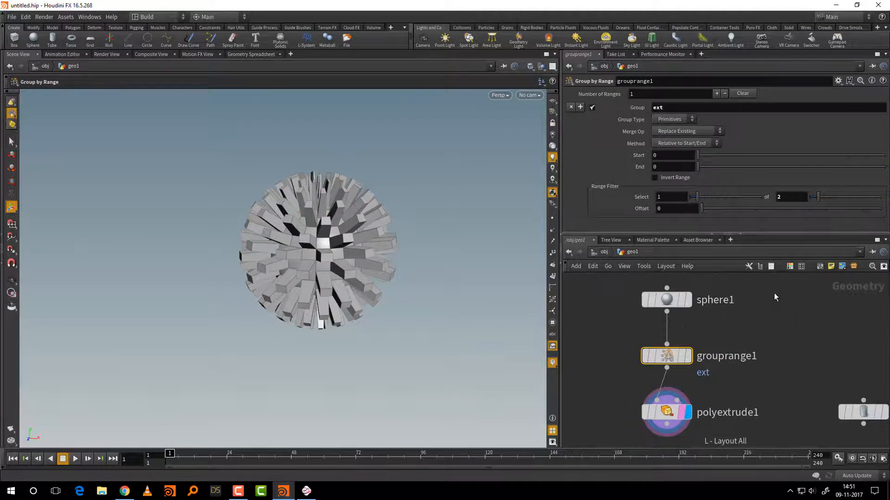
left_click_drag(391, 325, 423, 292, "alt")
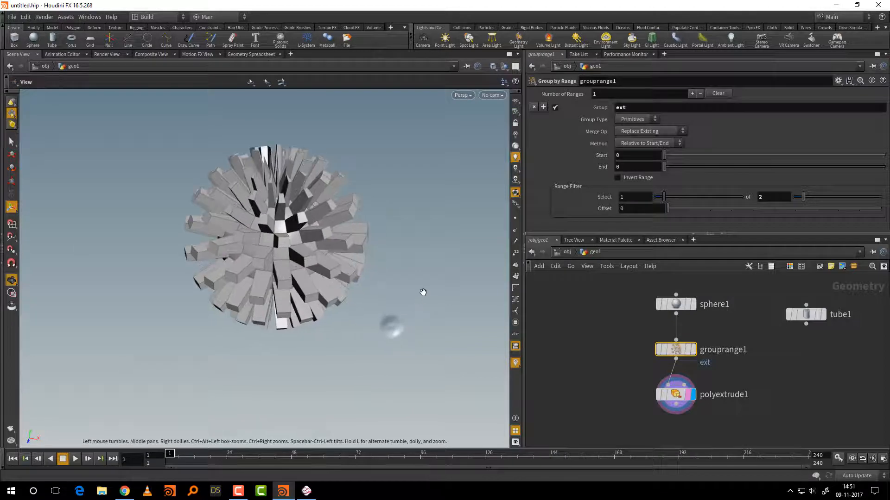
middle_click_drag(423, 293, 389, 334, "alt")
middle_click_drag(704, 319, 694, 354)
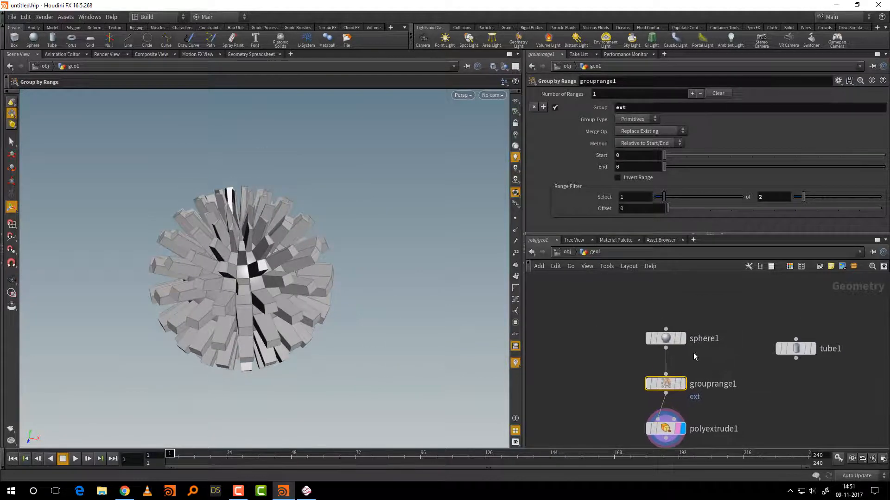
- Move the Sphere node further above the Group by Range node and display the plain sphere
left_click_drag(665, 339, 666, 307)
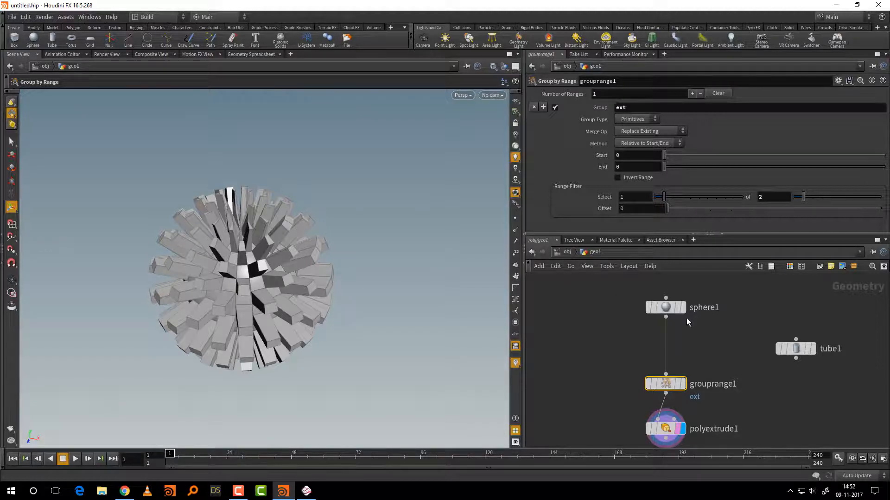
left_click(678, 309)
left_click(675, 311)
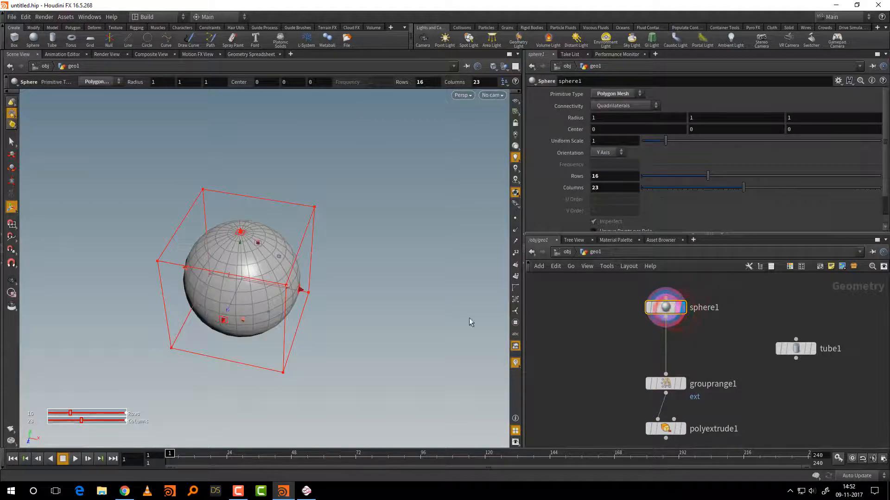
- Insert a Group Create node between the Sphere and Group by Range nodes and display it
left_click(432, 345)
left_click(719, 330)
key("Tab")
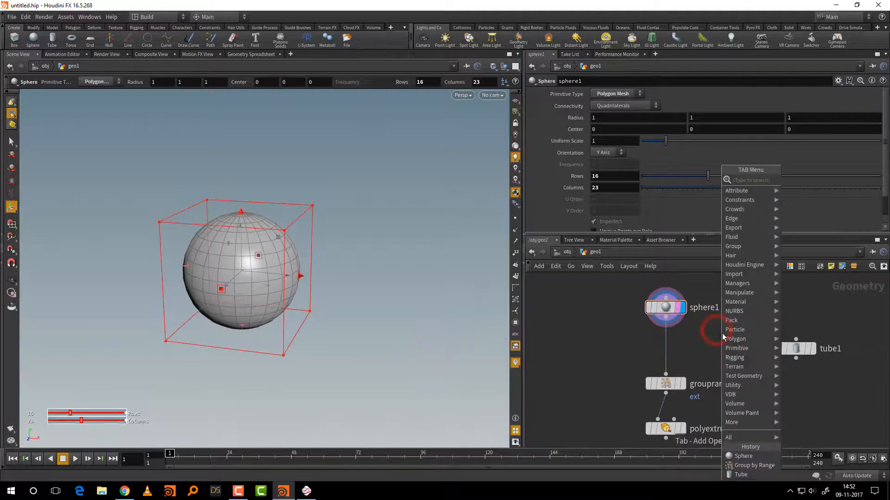
type("grou")
left_click(811, 180)
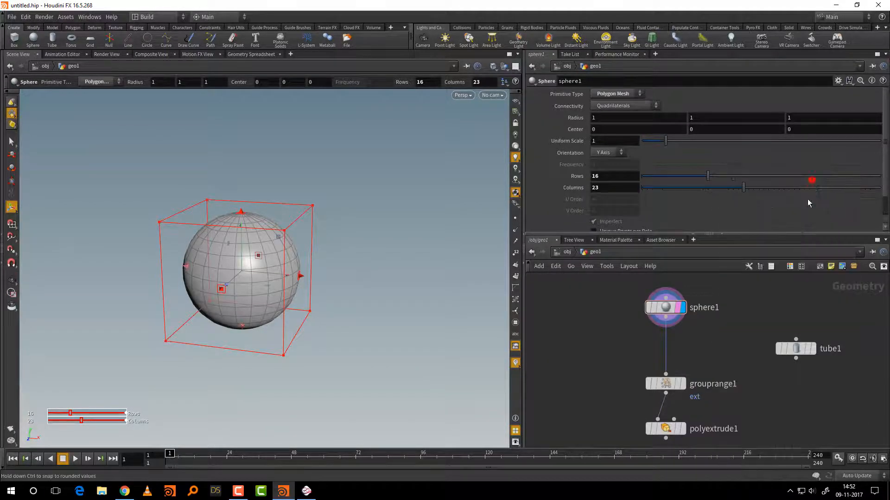
left_click(667, 343)
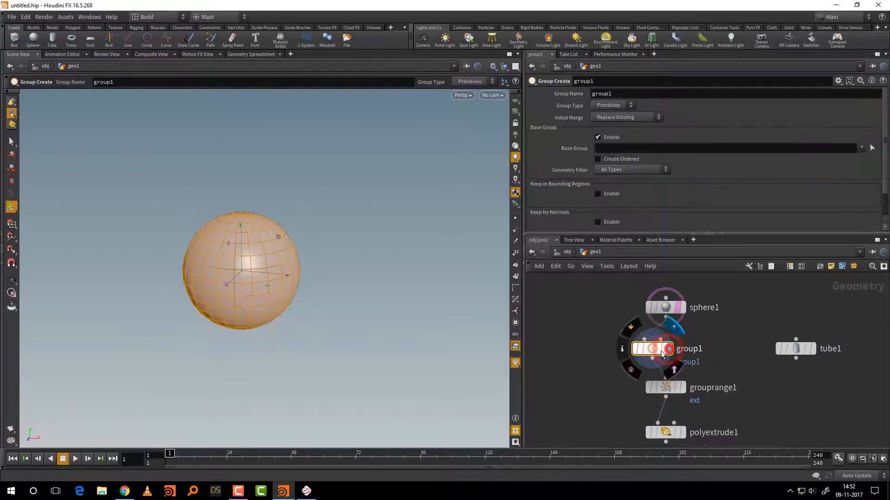
- Replace the base group with a bounding box region about 3.36 × 2.09 × 4.19, centred at about Y 1.12 over the sphere's upper half
left_click(607, 138)
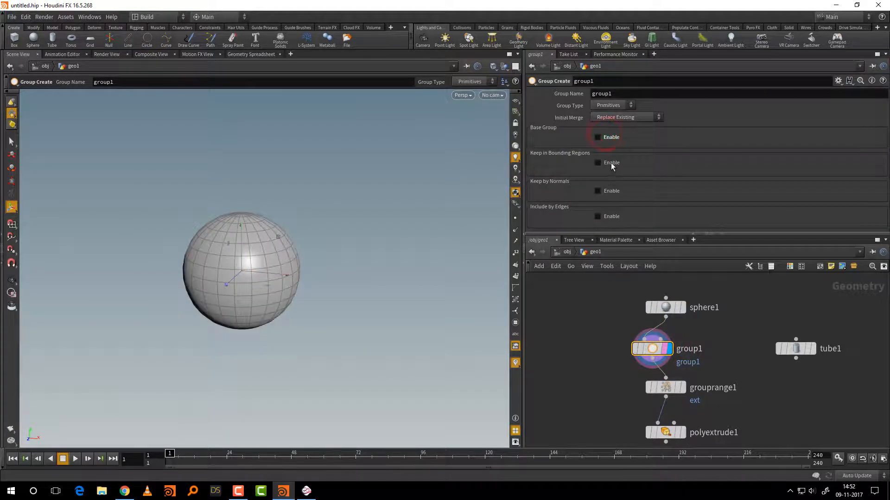
left_click(611, 163)
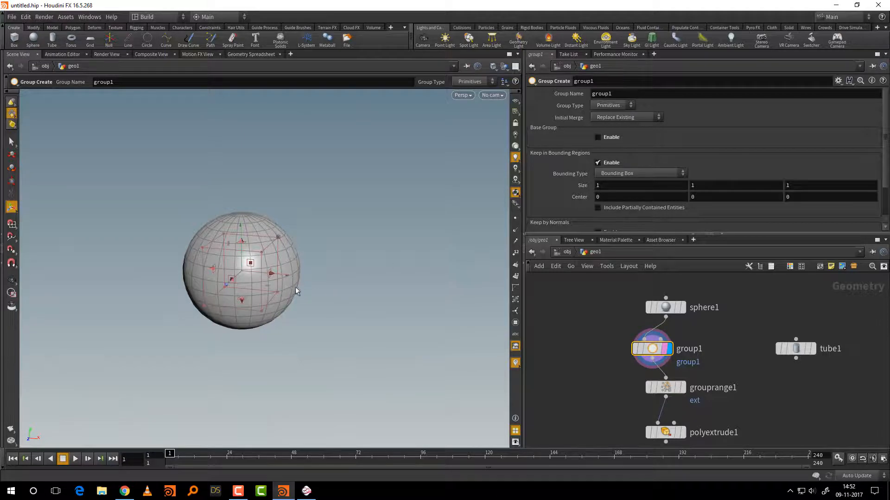
left_click_drag(270, 274, 338, 278)
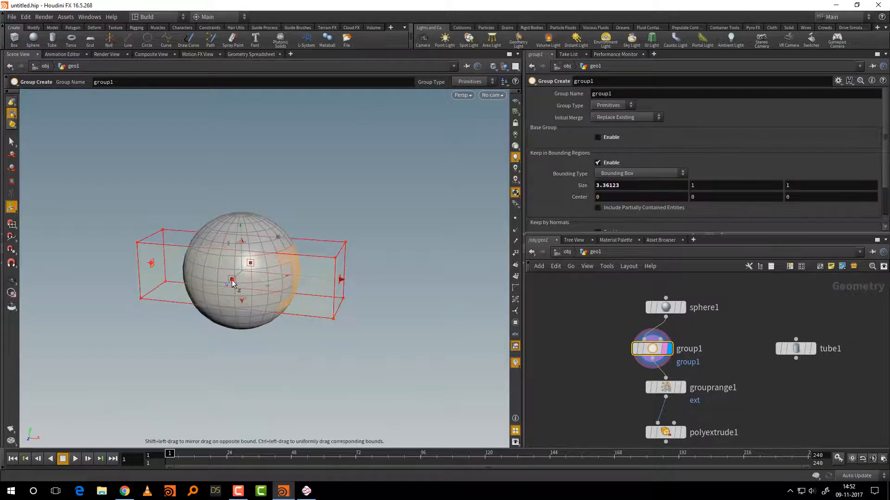
left_click_drag(233, 281, 194, 319)
left_click_drag(240, 240, 241, 177)
left_click_drag(248, 222, 249, 189)
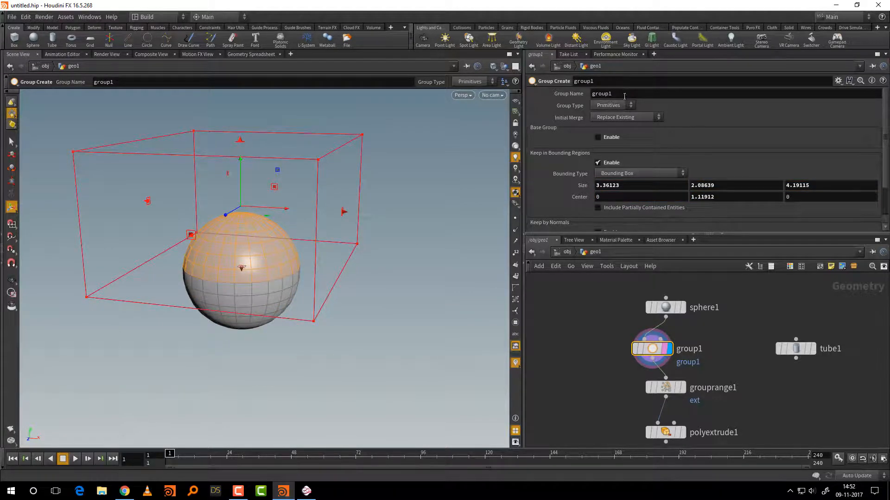
- Move the Group by Range node aside, wire group1 directly into the PolyExtrude node, and select and display PolyExtrude
left_click_drag(668, 388, 719, 381)
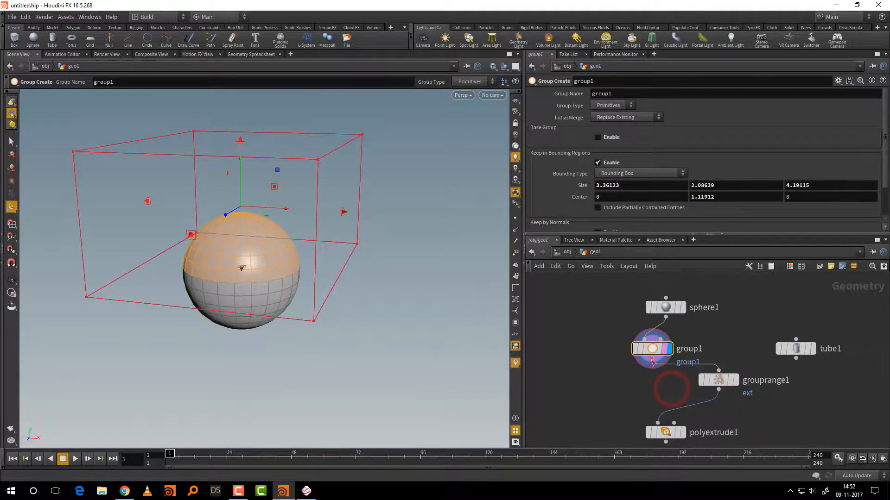
left_click_drag(652, 361, 643, 427)
left_click(671, 432)
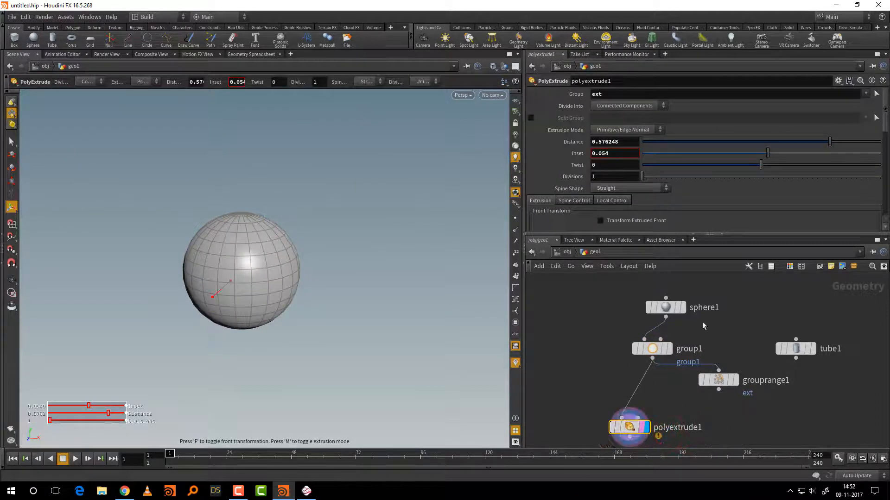
left_click_drag(596, 337, 619, 431)
- Set the PolyExtrude node's Group to group1
left_click_drag(609, 94, 557, 109)
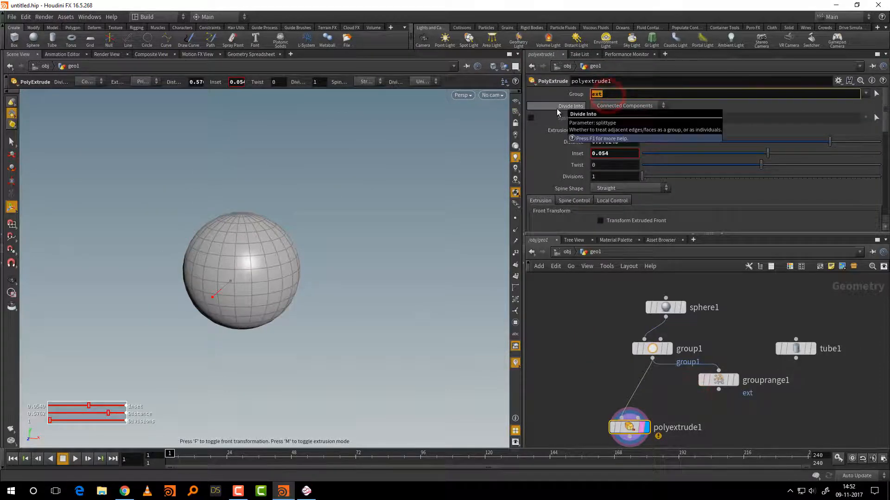
type("group1")
key("Return")
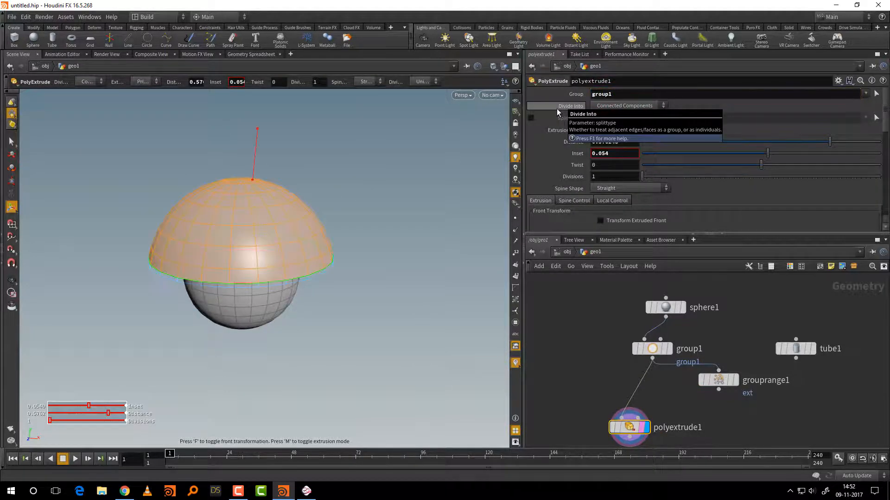
- Move the Sphere node up and insert a Transform node between it and group1
middle_click_drag(750, 310, 743, 383)
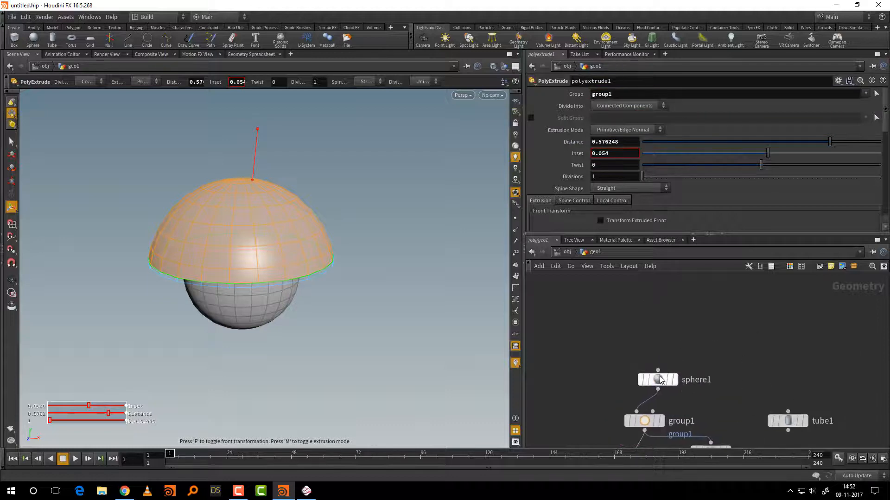
left_click_drag(660, 380, 646, 333)
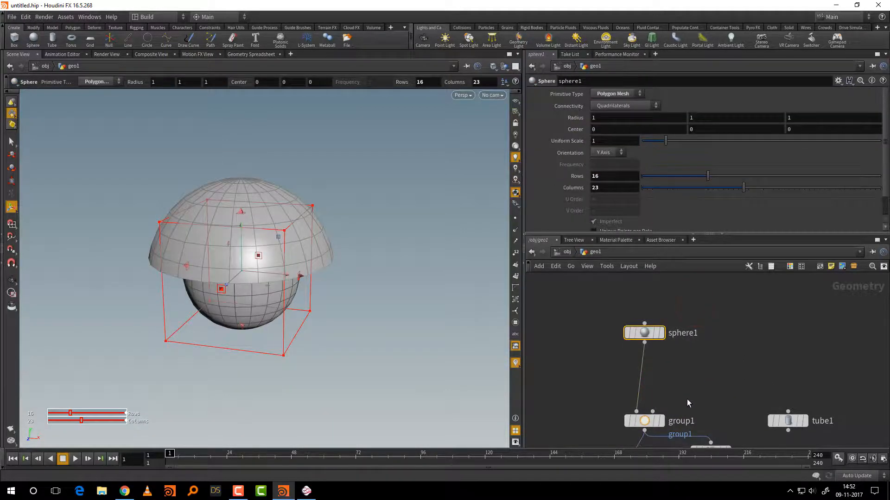
key("Tab")
mouse_move(709, 251)
left_click(774, 190)
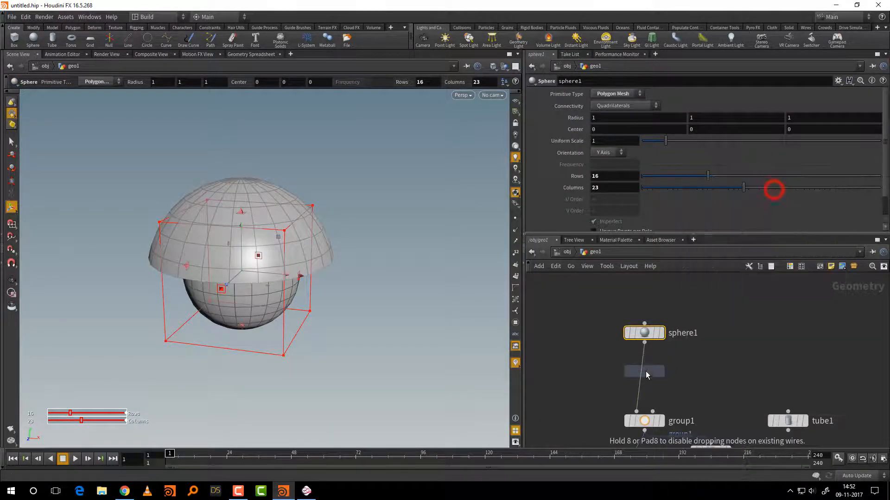
left_click(645, 372)
left_click(714, 351)
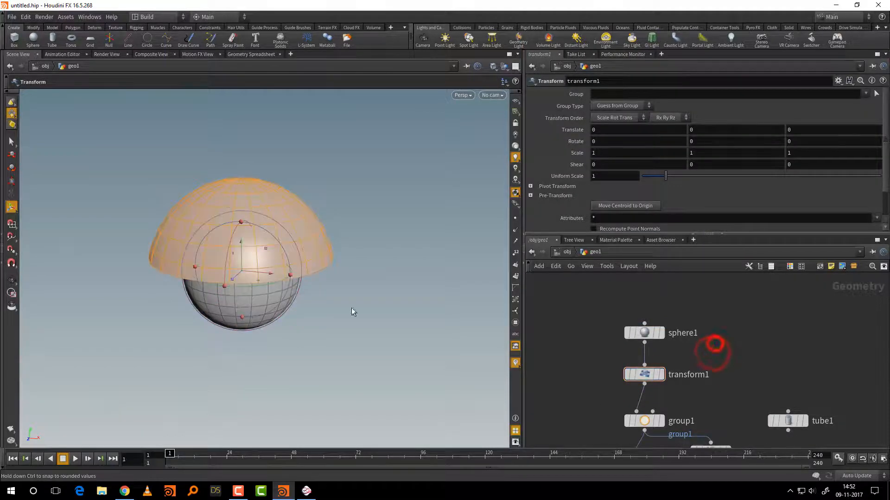
- Select the Transform node and try moving the sphere vertically, leaving Translate Y at about 0.09
middle_click_drag(694, 396, 696, 377)
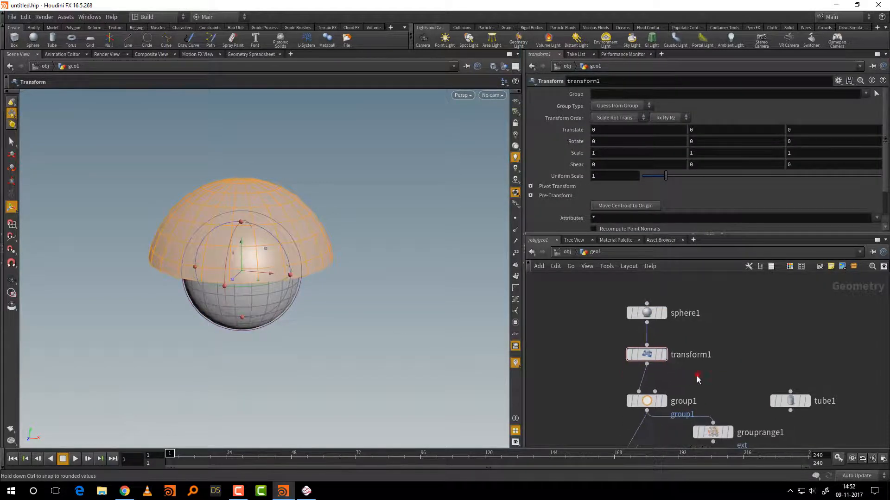
left_click_drag(697, 375, 656, 407)
left_click_drag(737, 329, 658, 362)
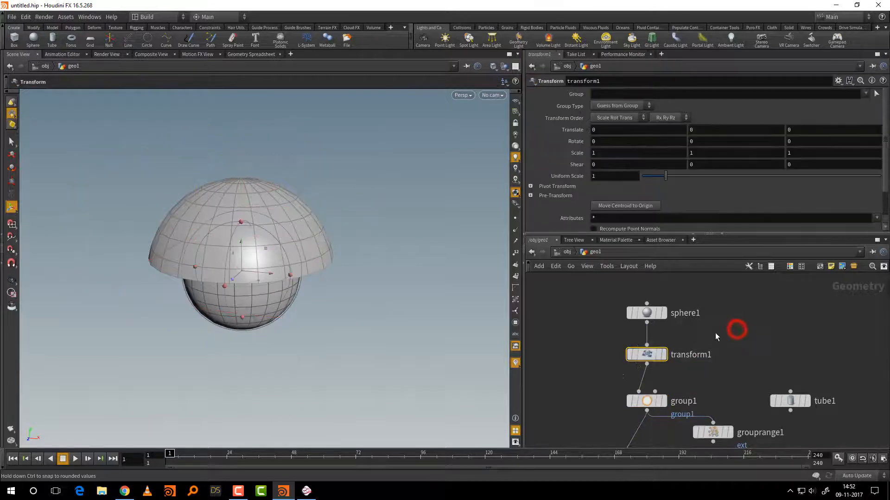
left_click_drag(242, 246, 275, 241)
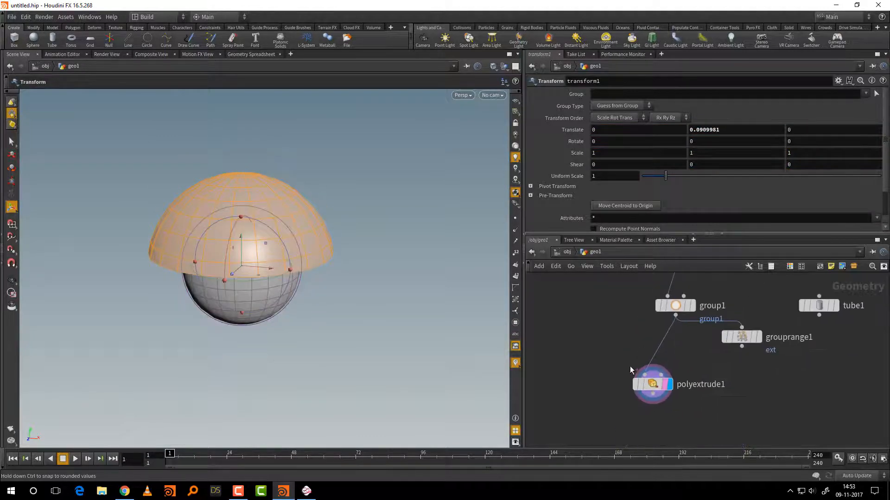
- Keep the PolyExtrude node's extrusion mode at Primitive/Edge Normal and set Divide Into to Individual Elements
left_click(606, 353)
left_click(633, 130)
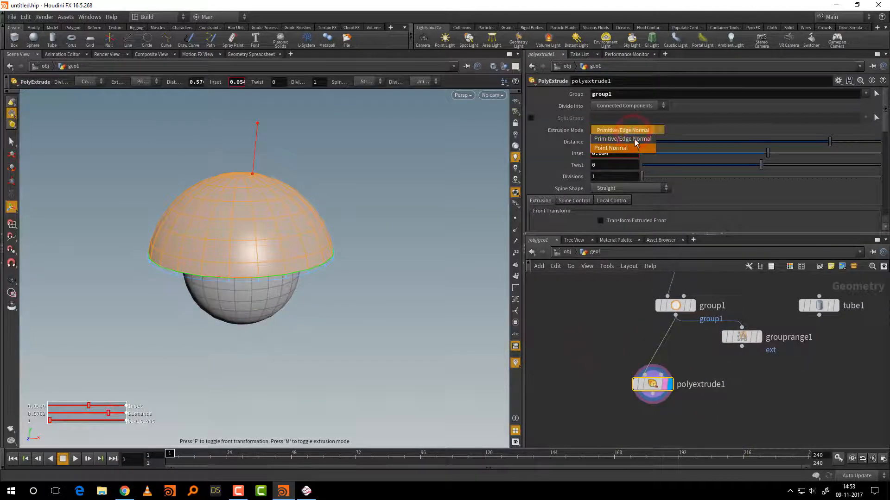
left_click(635, 139)
left_click(636, 106)
left_click(644, 117)
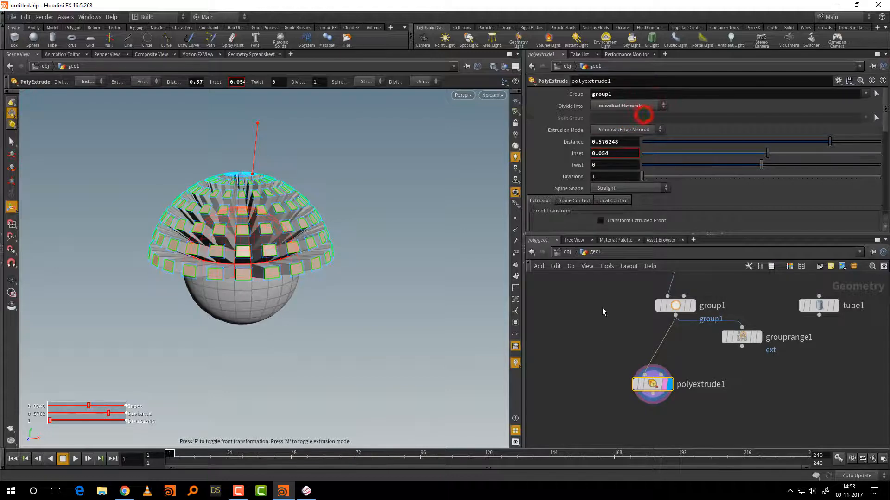
- Lower the sphere with the Transform node to Translate Y about -1.28 and keyframe that value at frame 1
middle_click_drag(602, 308, 583, 414)
left_click_drag(608, 348, 643, 376)
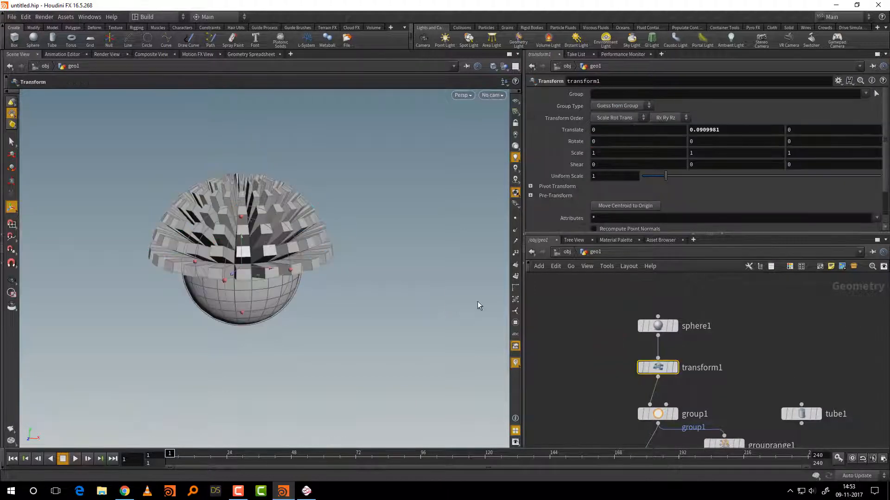
left_click(774, 353)
left_click_drag(596, 308, 668, 373)
left_click_drag(239, 244, 255, 323)
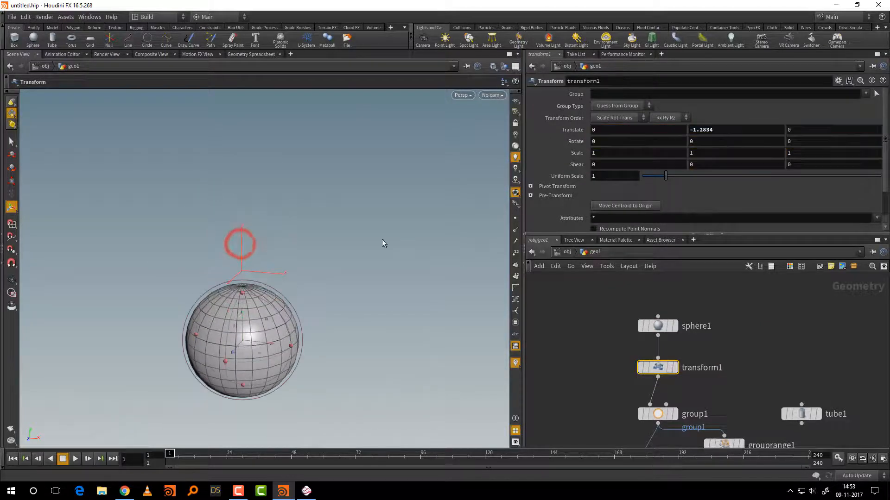
left_click(725, 132, "alt")
- At frame 48, raise the sphere to Translate Y about 3.26, set a keyframe, and scrub the animation to frame 26
left_click_drag(258, 455, 291, 455)
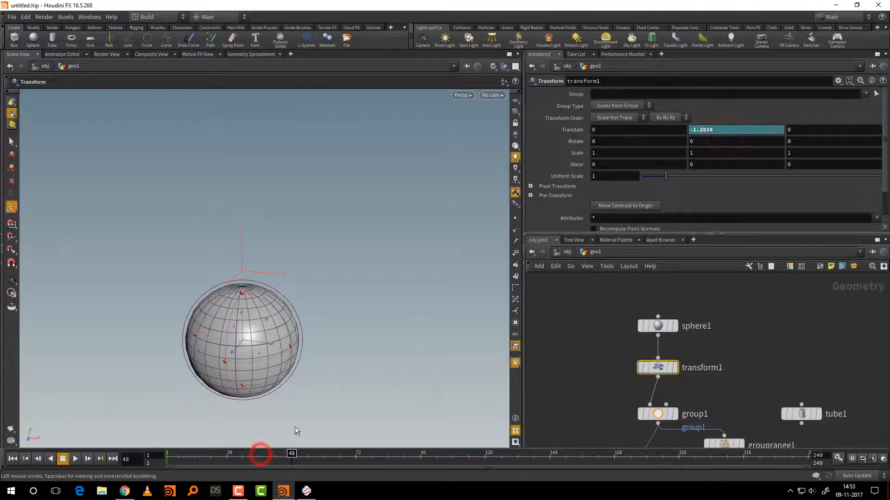
left_click_drag(242, 312, 278, 35)
right_click_drag(387, 238, 341, 319, "alt")
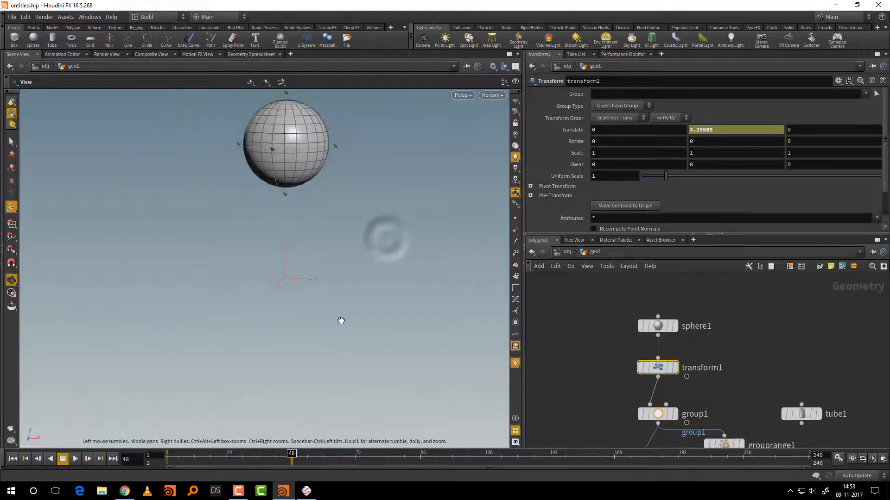
key("k")
left_click_drag(253, 453, 233, 458)
- Move the PolyExtrude node further down, then select and display the Group by Range node
middle_click_drag(714, 381, 728, 327)
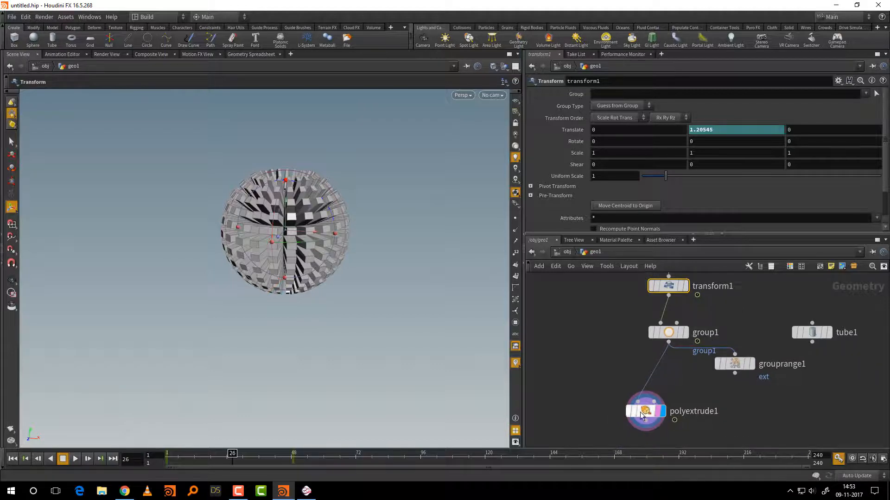
left_click_drag(641, 412, 641, 438)
left_click(680, 389)
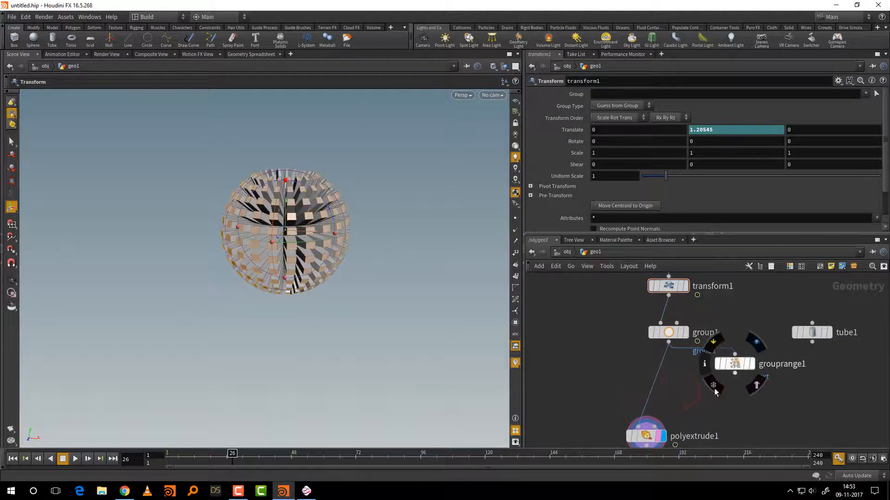
left_click(682, 333)
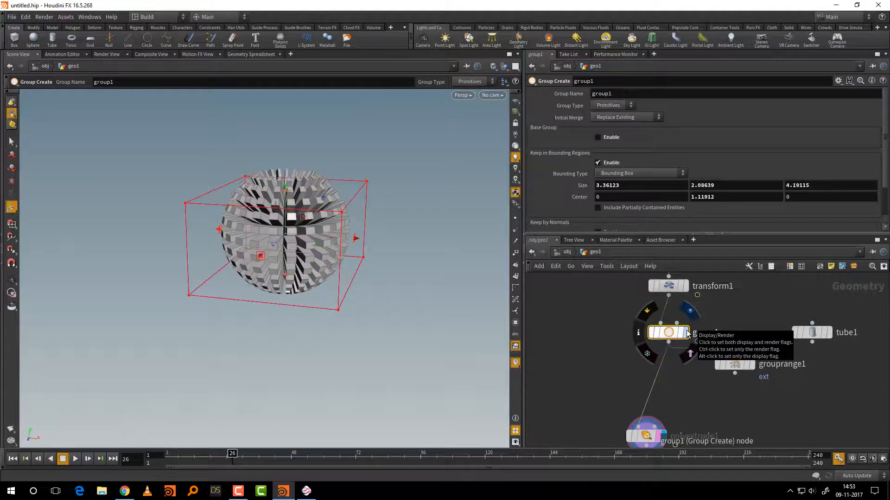
left_click(751, 364)
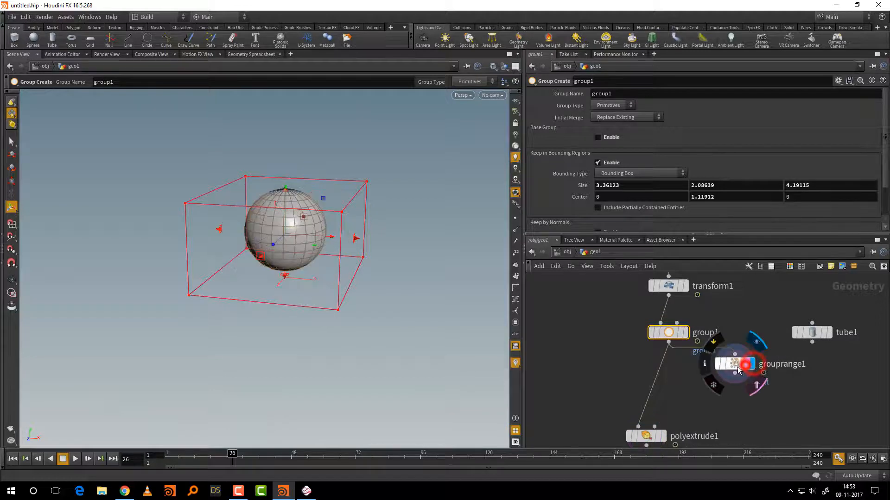
left_click(734, 364)
- Change the Group by Range node's group name to group1
left_click(640, 107)
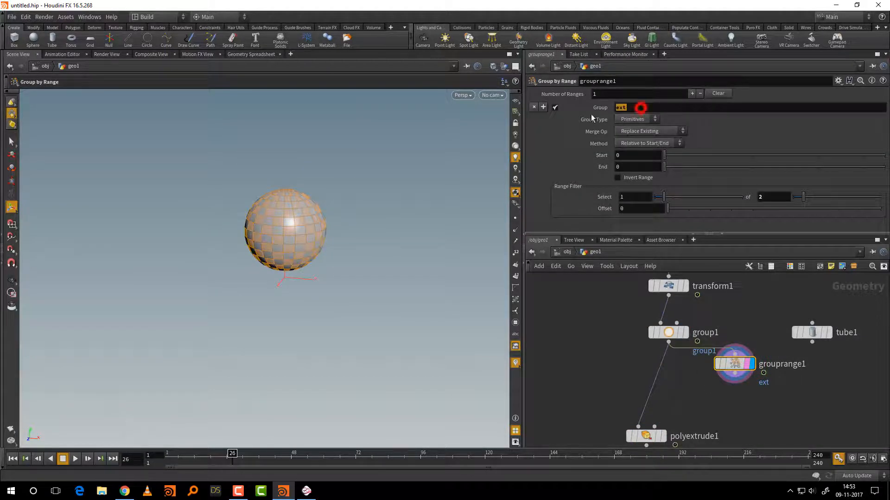
type("group")
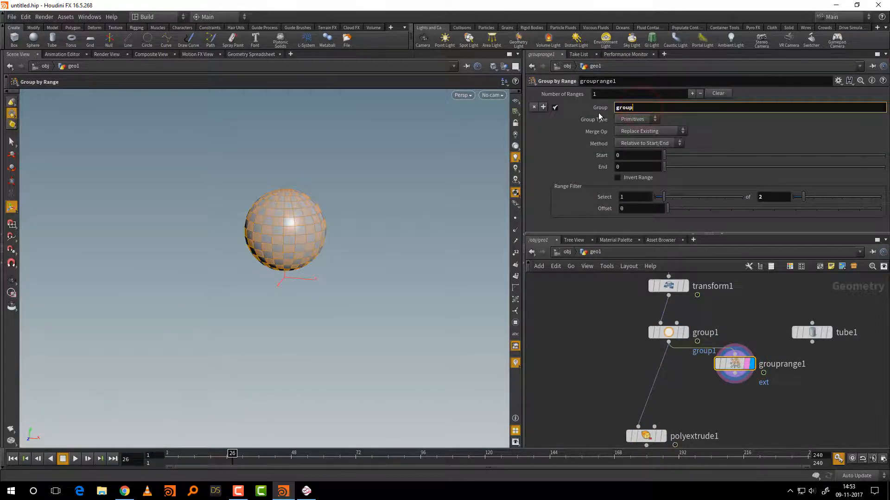
type("1")
key("Return")
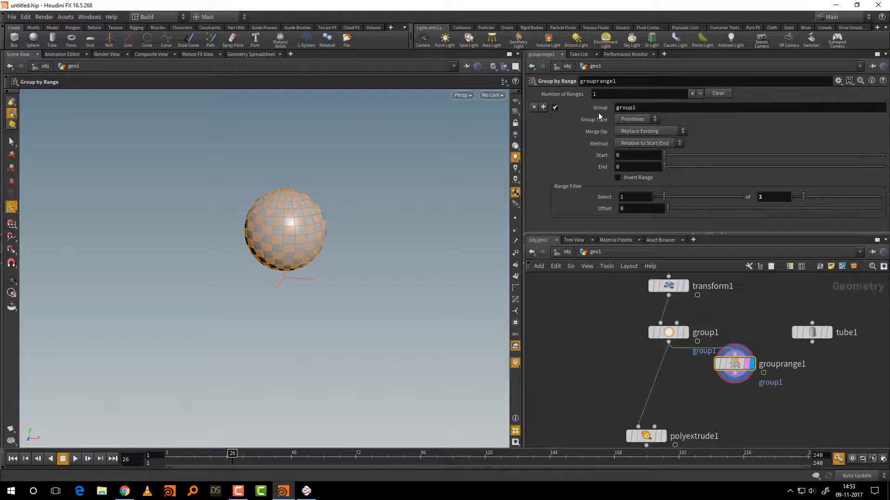
- Try Intersect with Existing, set Group by Range's Merge Op to Subtract from Existing, and scrub the animation back to frame 1
left_click(672, 132)
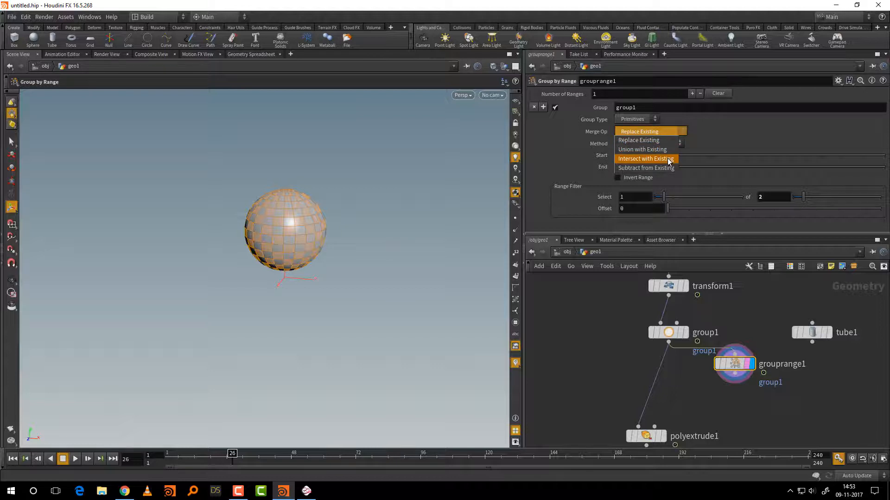
left_click(667, 158)
left_click(670, 132)
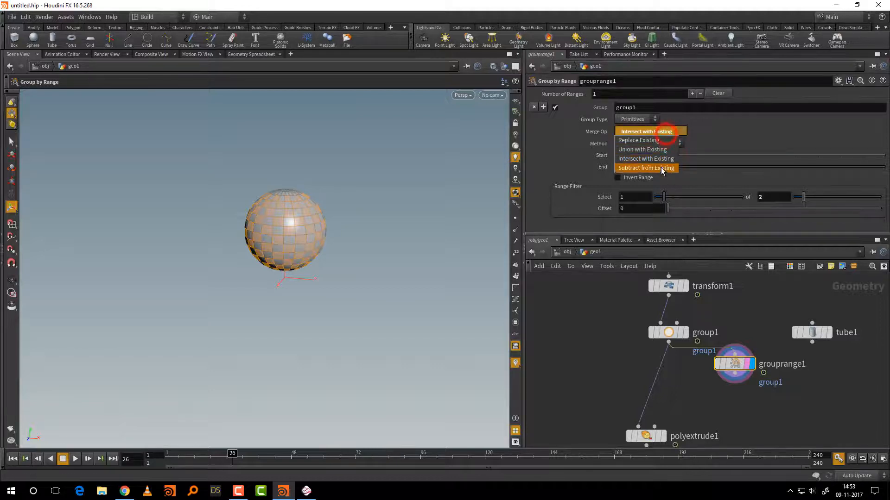
left_click(662, 168)
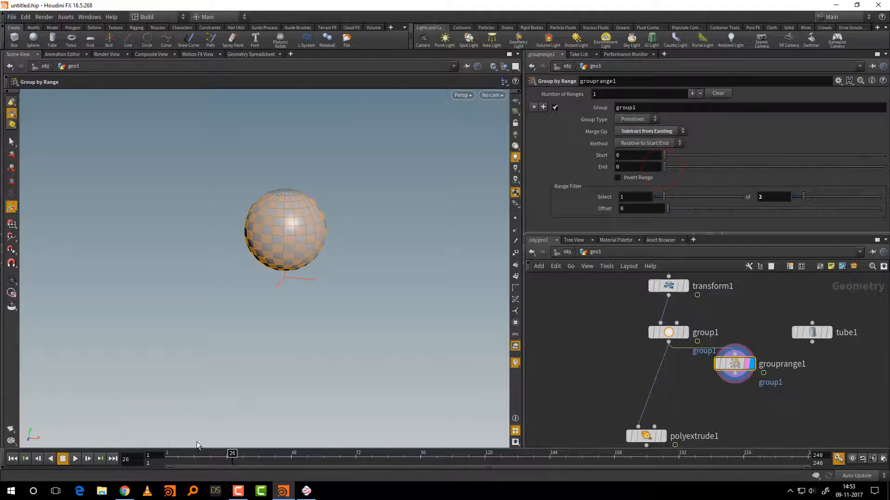
left_click_drag(203, 456, 167, 457)
middle_click_drag(682, 390, 692, 355)
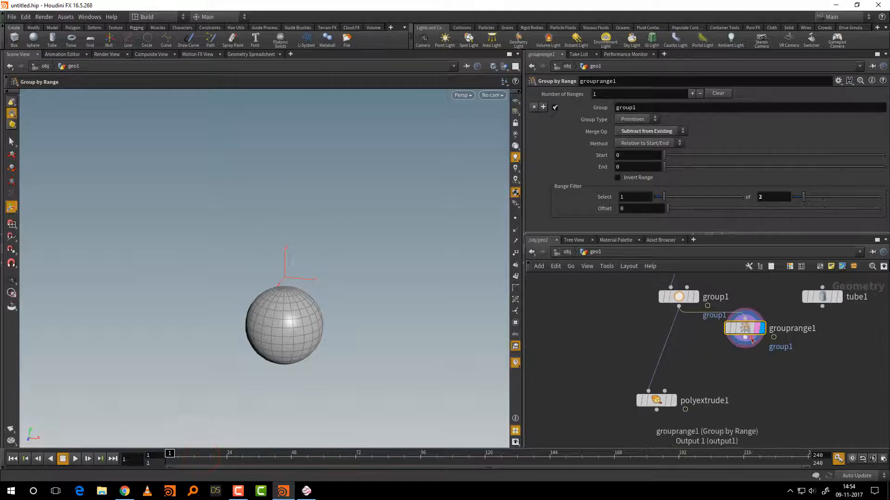
- Wire the Group by Range node into the PolyExtrude node, display PolyExtrude, and scrub the animation to frame 20
left_click_drag(752, 340, 649, 390)
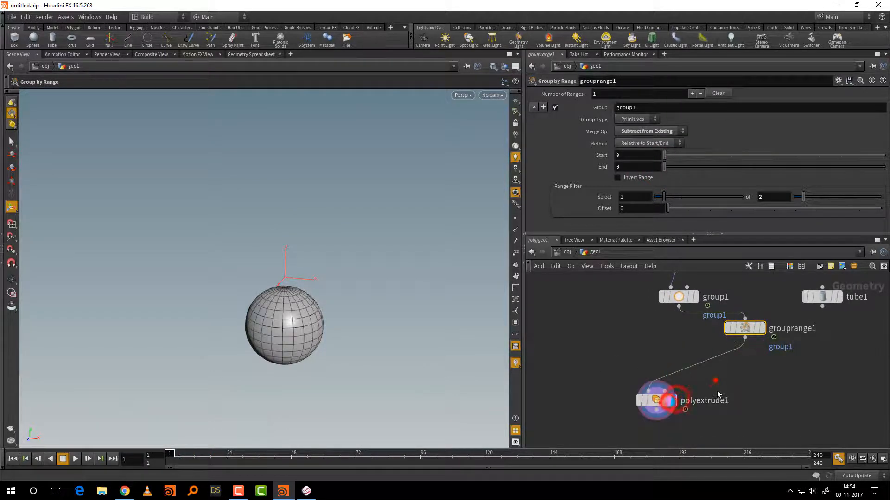
left_click_drag(169, 453, 272, 450)
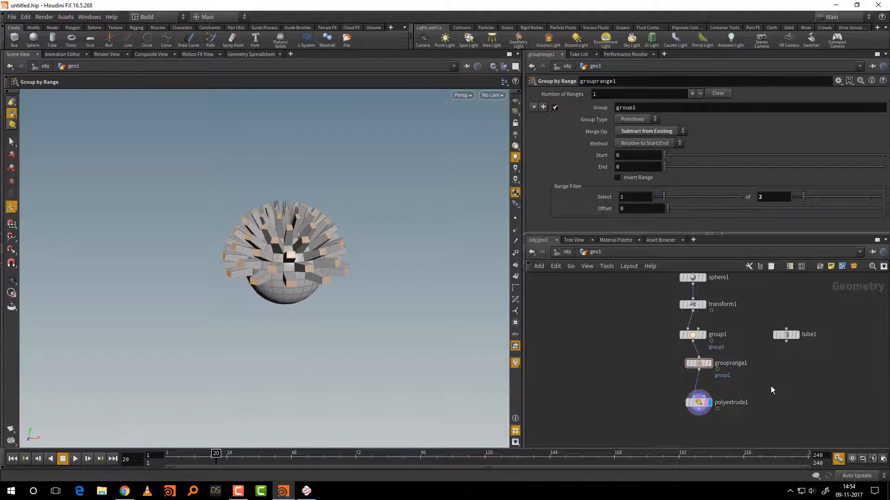
- Select the sphere-to-PolyExtrude node chain, lay out the network automatically, and clear the selection
left_click_drag(658, 277, 718, 429)
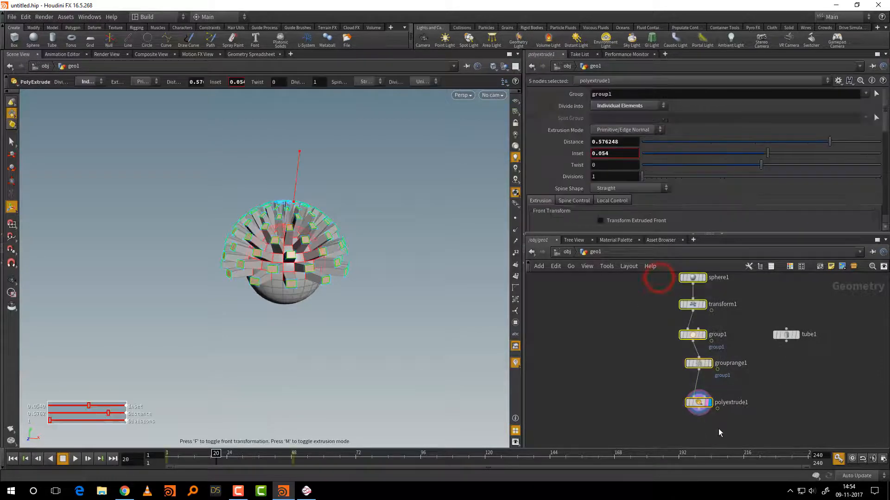
key("l")
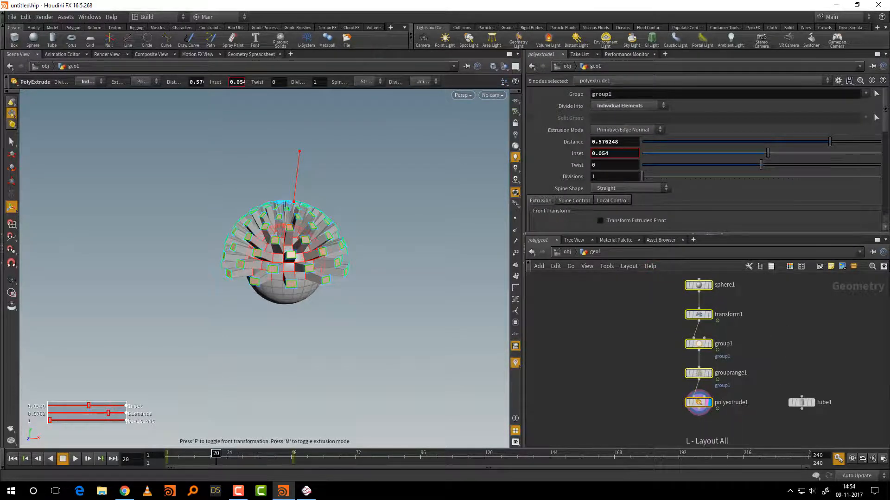
middle_click_drag(829, 358, 802, 386)
right_click_drag(802, 387, 812, 383)
left_click(810, 380)
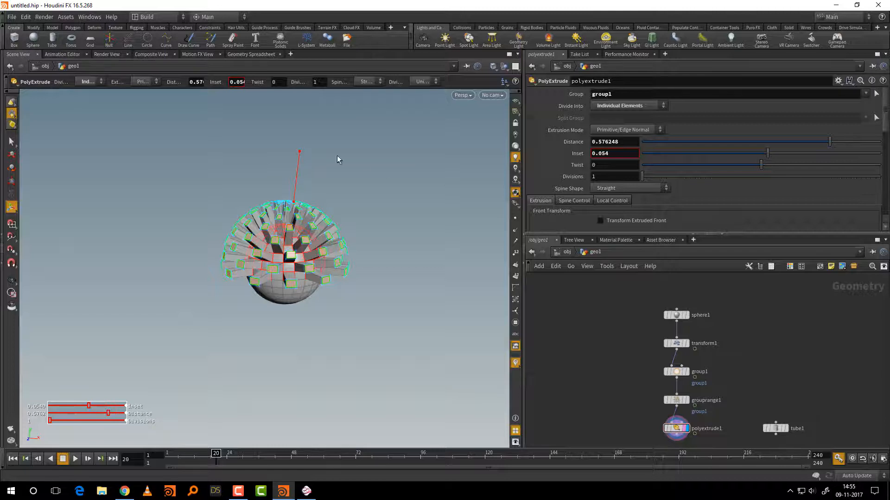
- Reduce the PolyExtrude distance to about 0.27 with its viewport handle
left_click_drag(299, 152, 298, 164)
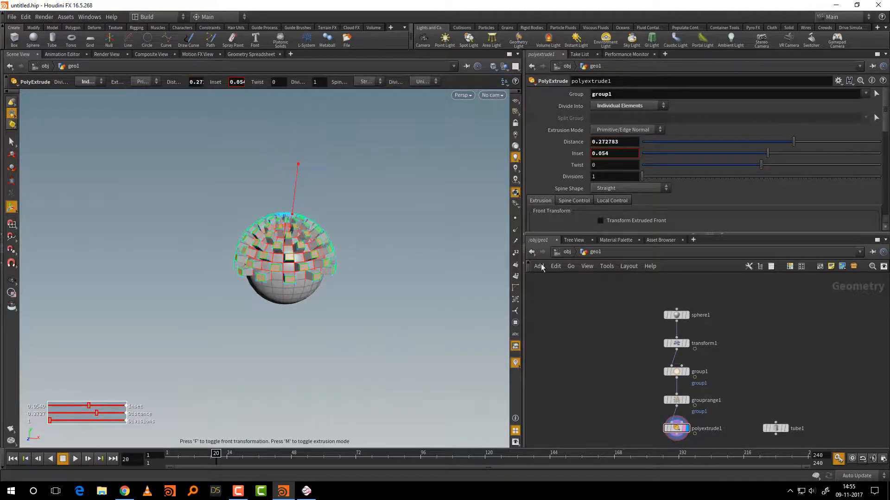
middle_click_drag(610, 395, 613, 366)
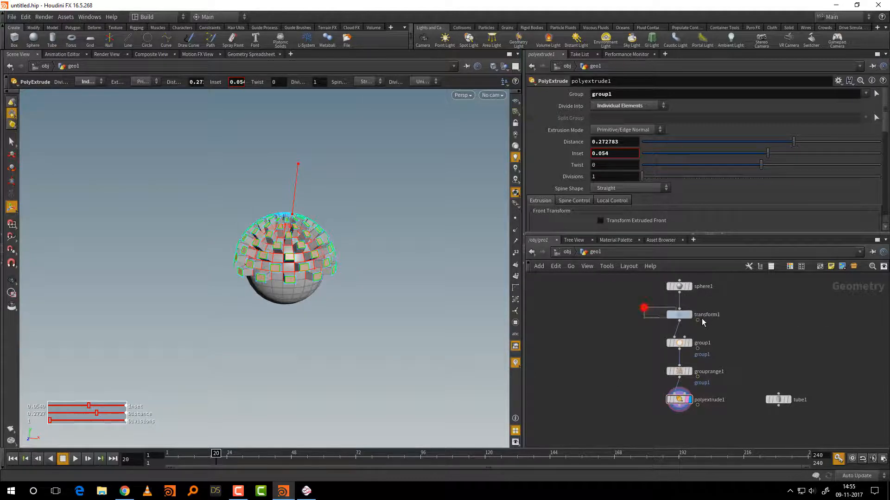
- Bypass the transform1 node and scrub the animation back to frame 1
left_click_drag(701, 319, 703, 320)
left_click(668, 315)
scroll(752, 330, "up", 2)
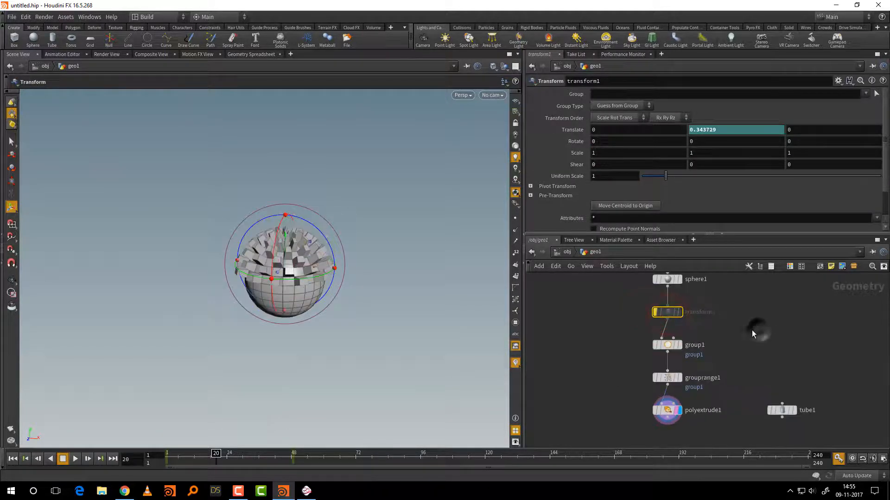
left_click_drag(219, 454, 169, 454)
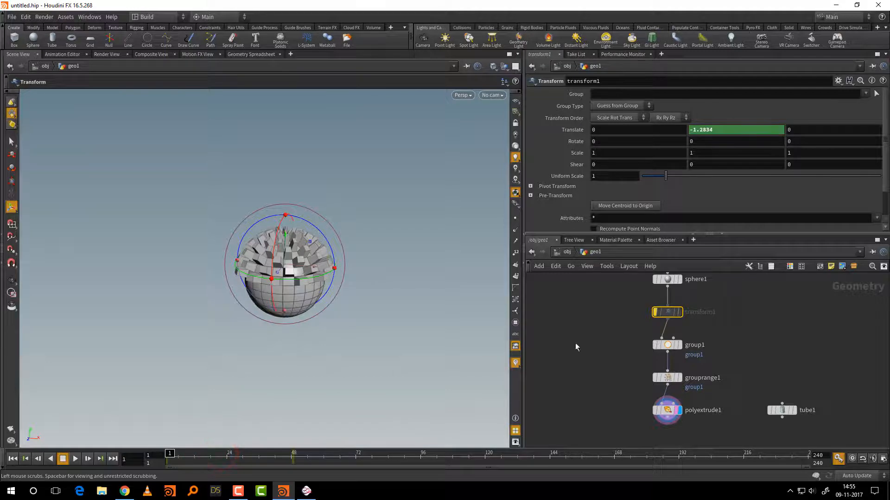
middle_click_drag(761, 325, 751, 355)
left_click_drag(740, 235, 740, 181)
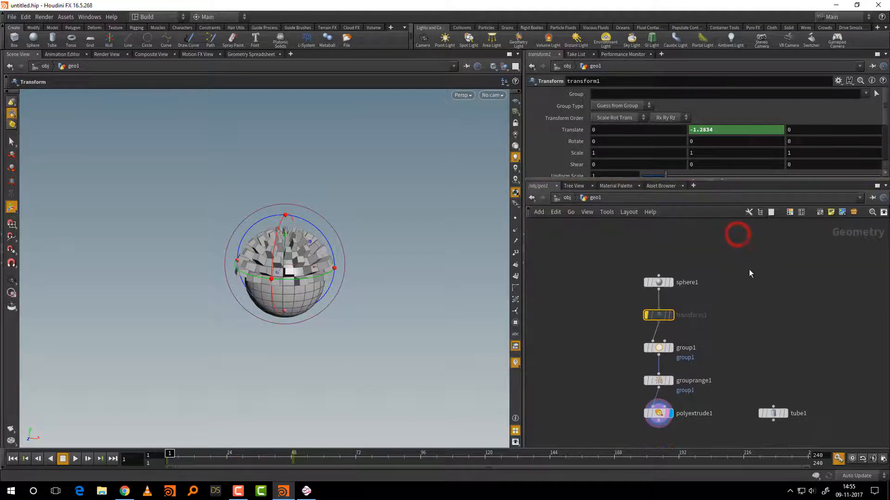
left_click(738, 346)
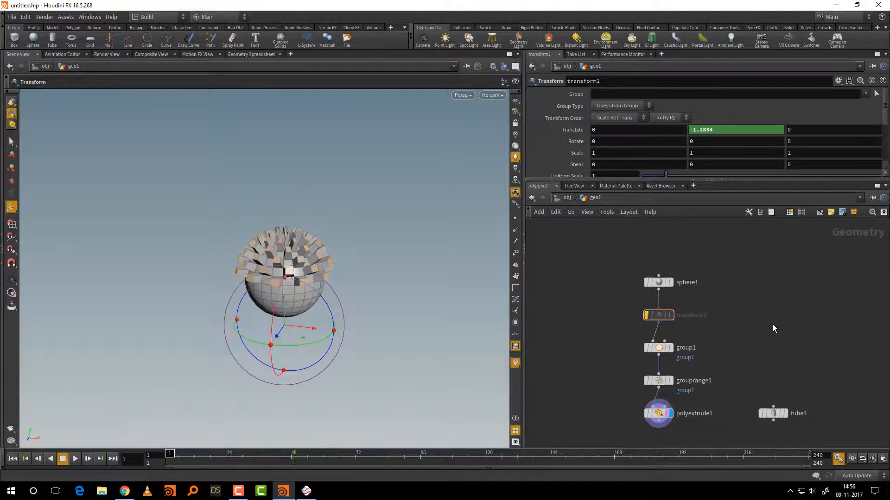
- Enable the PolyExtrude node's Front Group output and name the group part
middle_click_drag(764, 370, 762, 311)
left_click(656, 357)
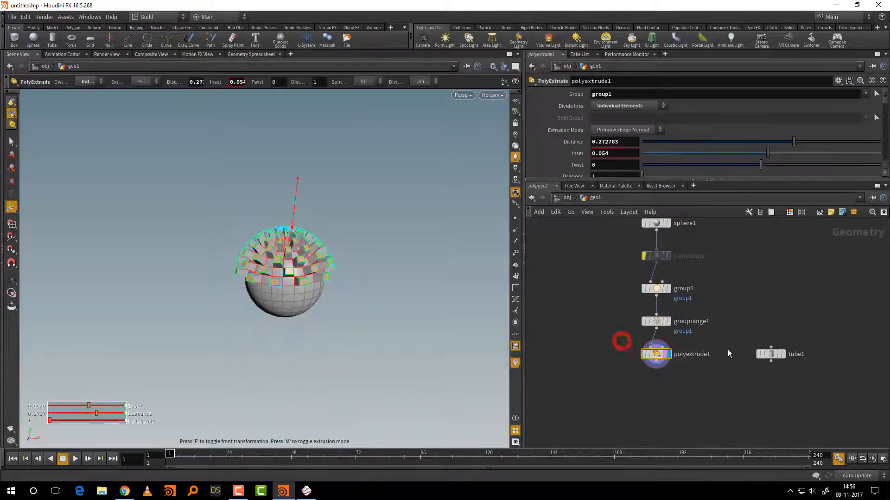
left_click_drag(645, 179, 653, 326)
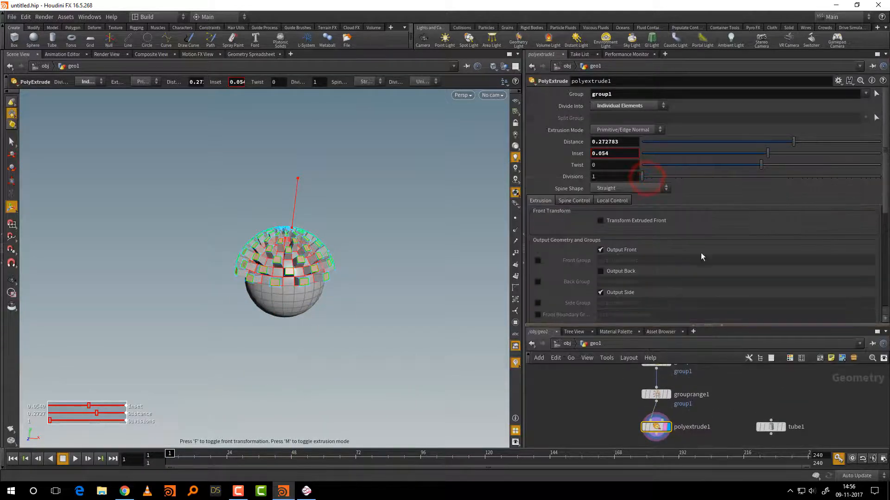
left_click(538, 260)
double_click(647, 259)
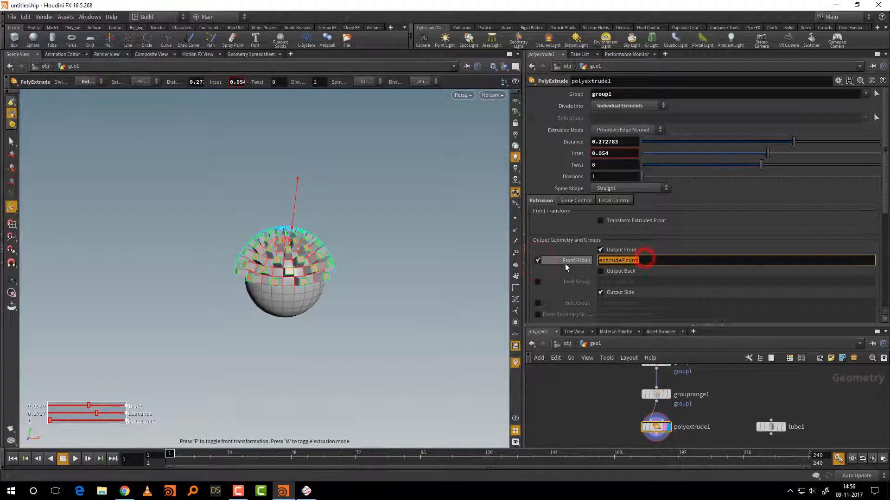
type("p")
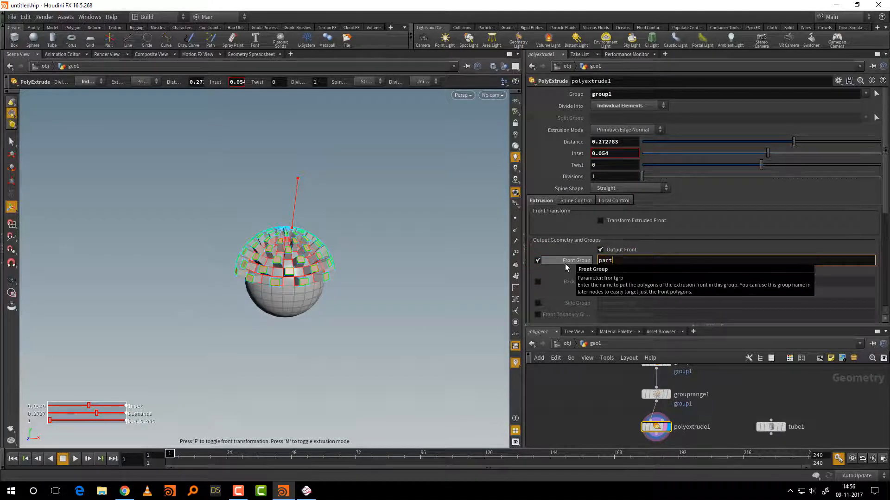
type("art")
key("Return")
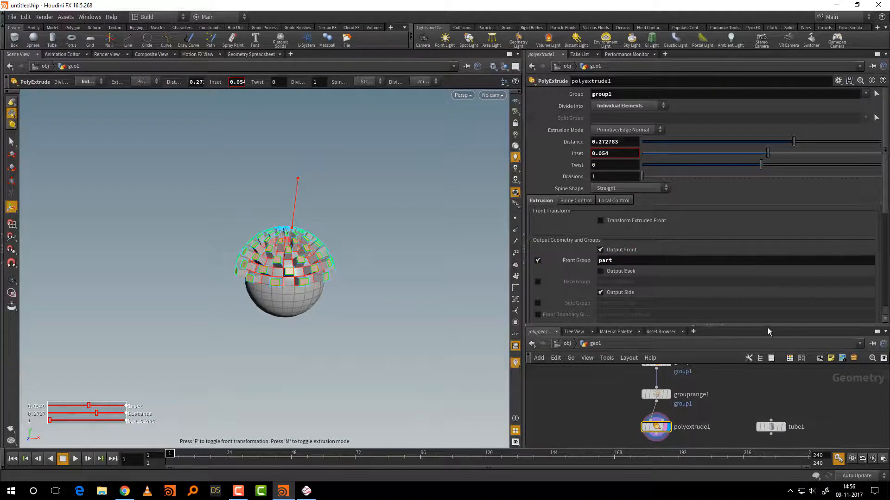
- Add a POP Network below PolyExtrude, feed the extruded geometry into its first input, display it, and scrub the simulation
left_click_drag(767, 324, 760, 207)
middle_click_drag(725, 323, 734, 300)
right_click_drag(747, 292, 745, 290)
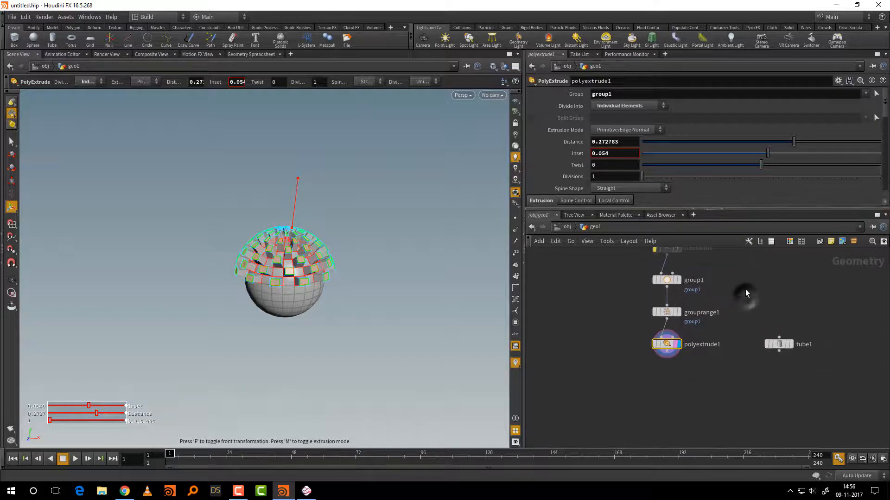
middle_click_drag(745, 290, 738, 324)
right_click_drag(341, 330, 409, 282, "alt")
key("Return")
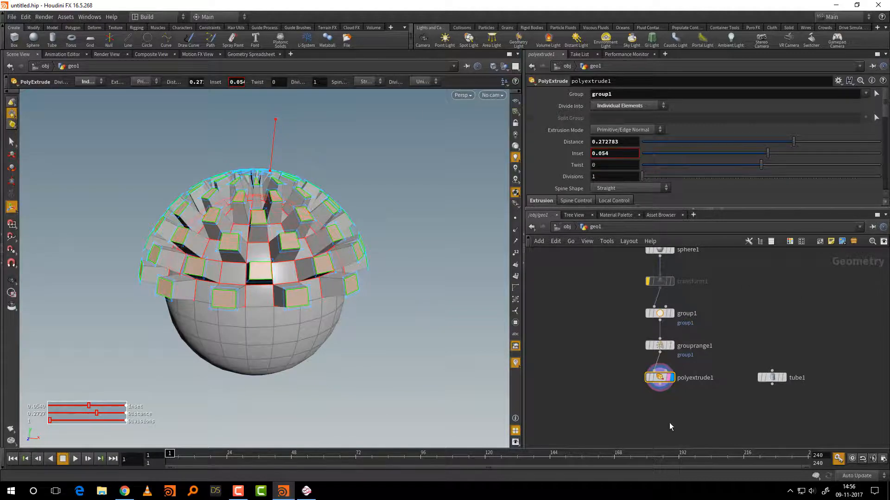
middle_click_drag(669, 422, 669, 371)
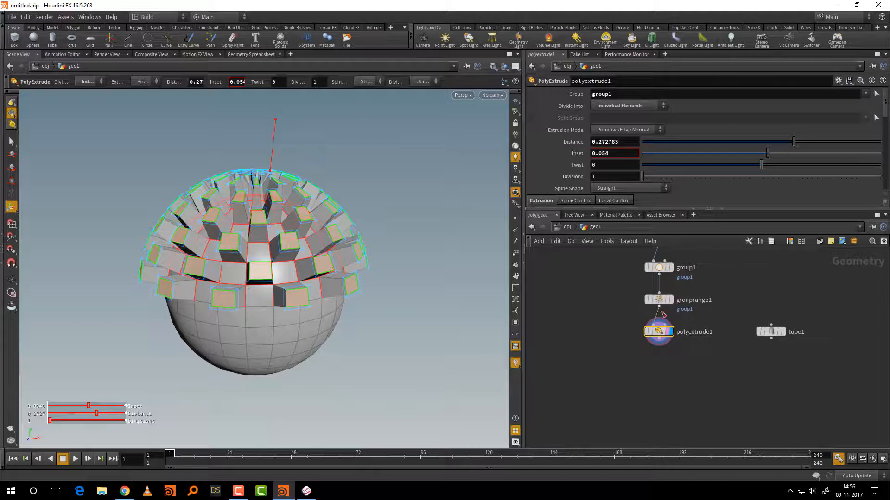
key("Tab")
type("pop")
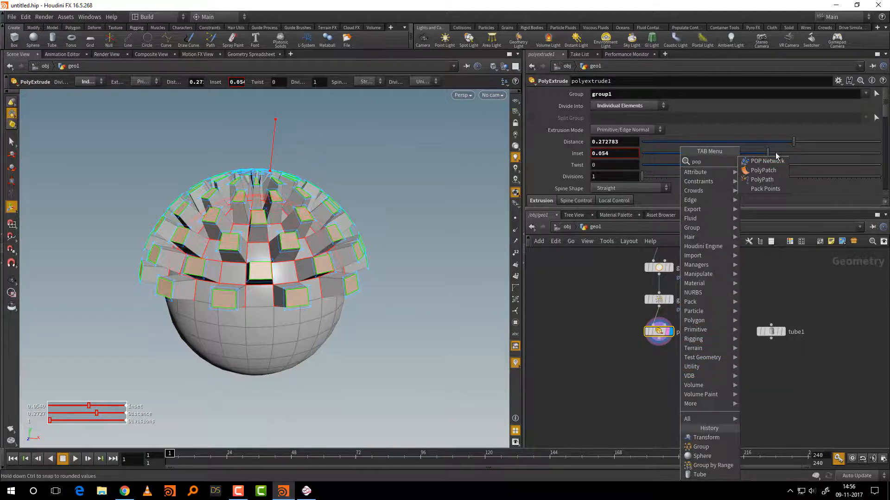
left_click(772, 162)
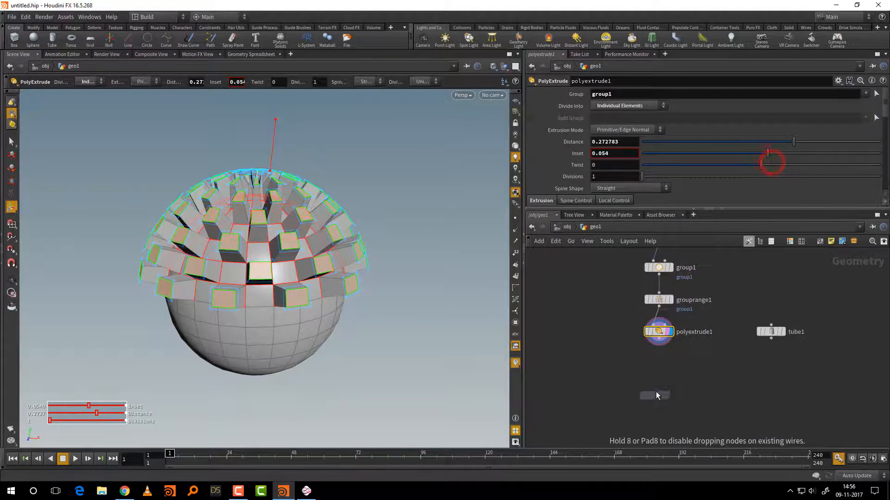
left_click(657, 395)
left_click(659, 342)
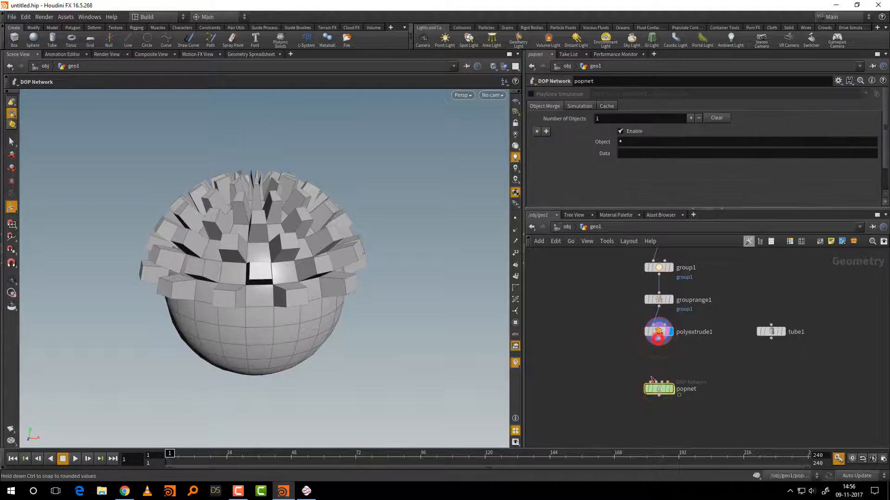
left_click(663, 390)
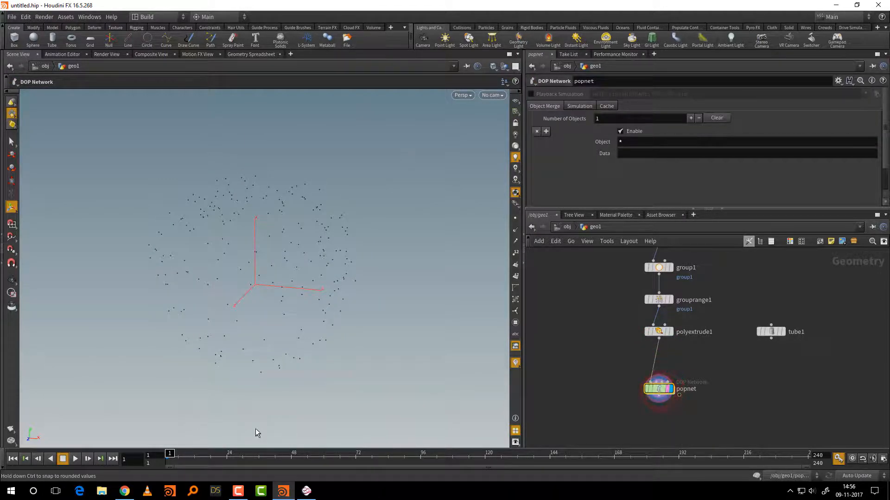
mouse_move(174, 455)
left_mouse_down()
mouse_move(226, 455)
mouse_move(158, 456)
left_mouse_up()
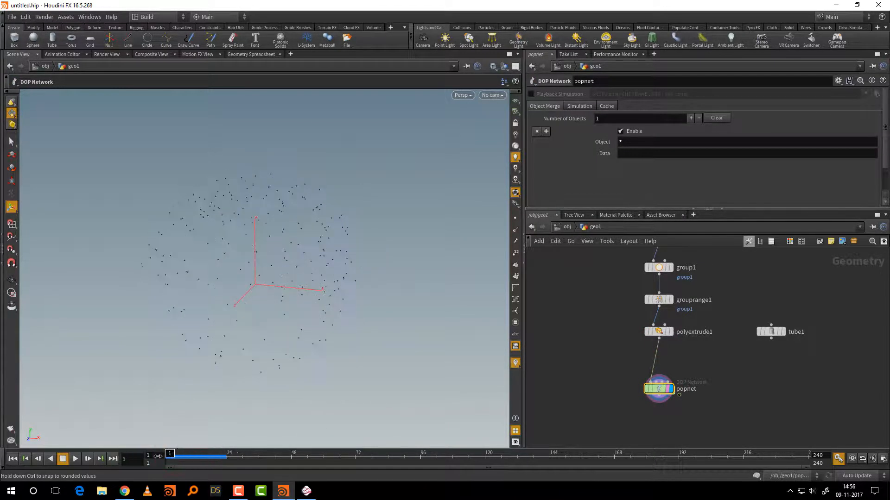
- Inside the POP Network, turn off the POP Source guide, set its Source Group to part, and scrub to frame 30
double_click(659, 388)
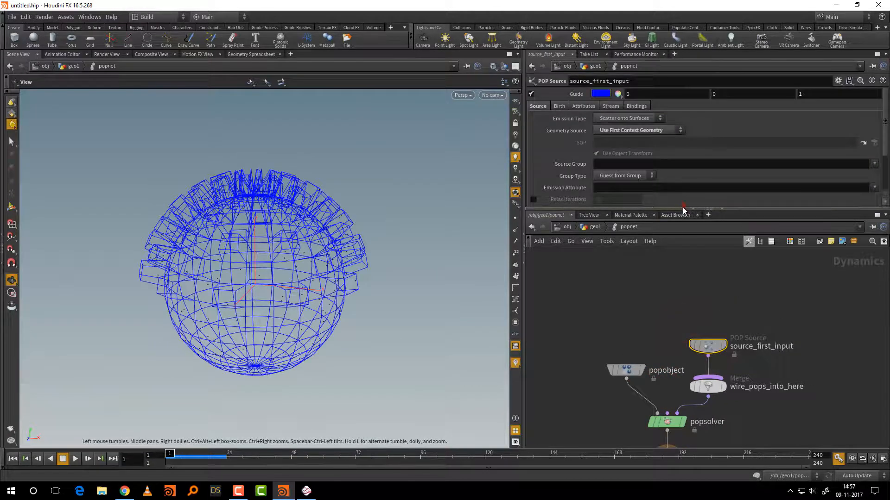
left_click_drag(684, 209, 692, 239)
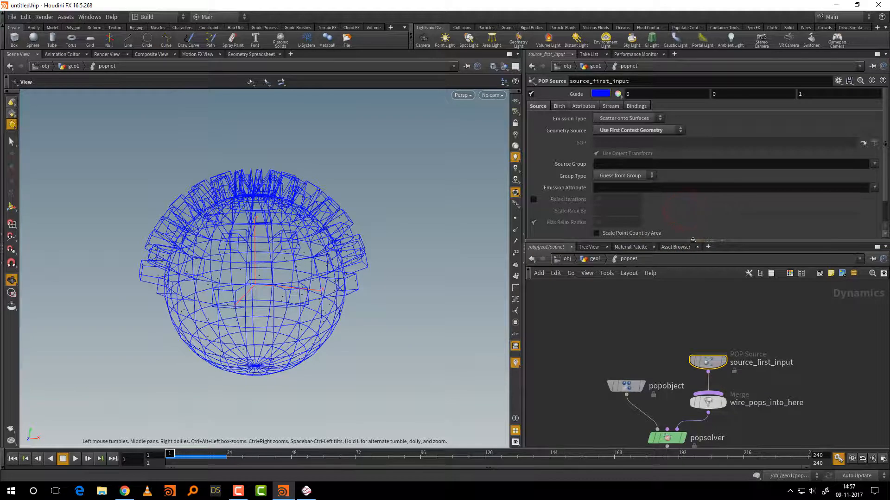
left_click(531, 94)
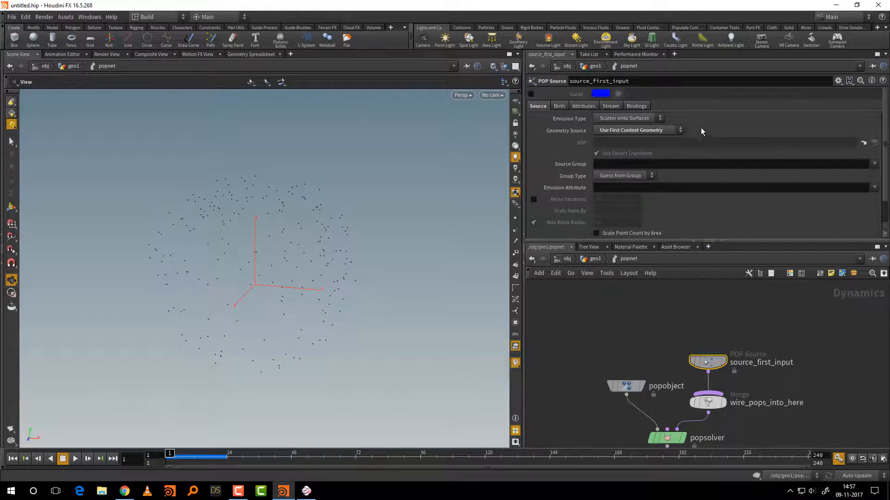
left_click(874, 164)
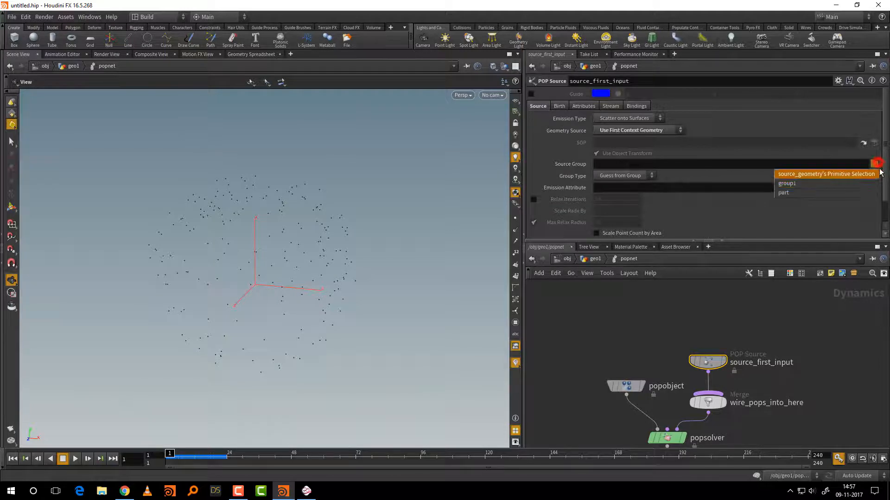
left_click(835, 188)
left_click_drag(170, 455, 242, 464)
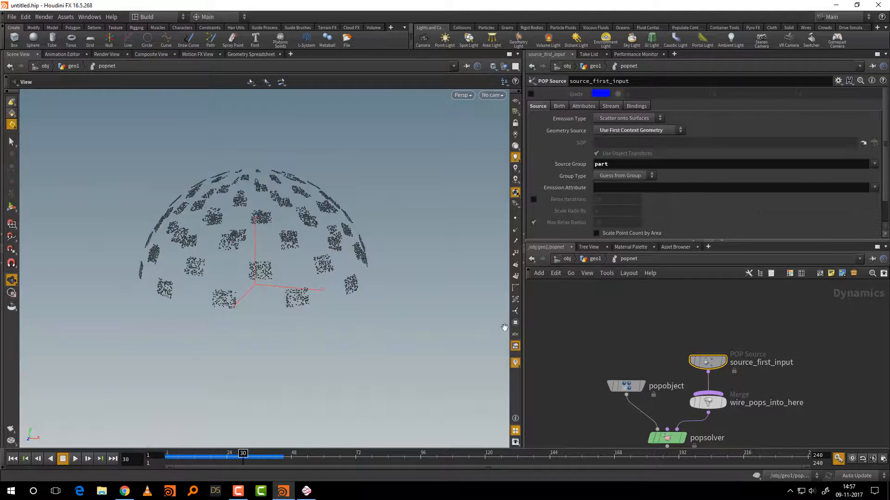
- Insert a POP Force between the POP Source and the merge, set its noise amplitude to 0.97, and run the simulation from the start
left_click_drag(705, 363, 698, 308)
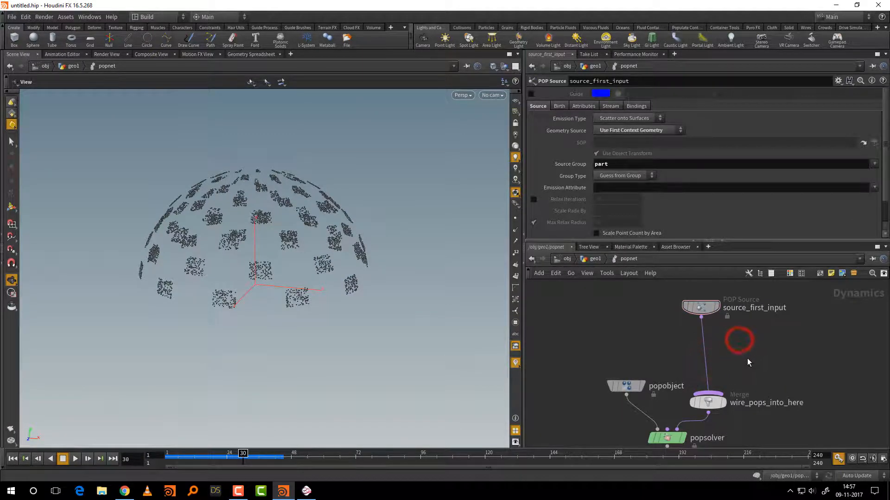
key("Tab")
type("force")
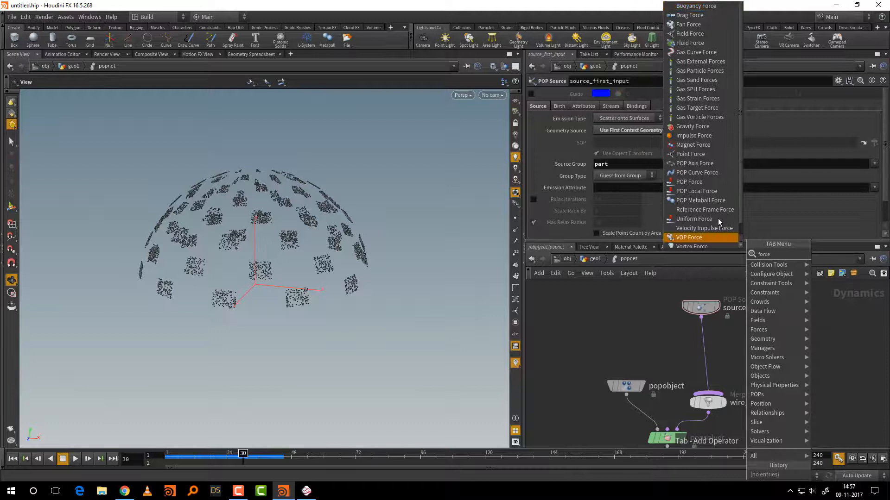
left_click(704, 183)
left_click(704, 355)
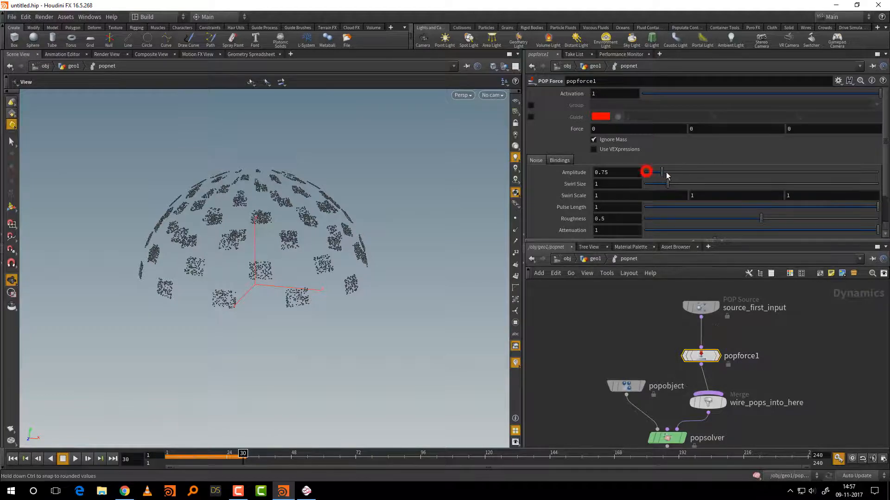
left_click_drag(666, 171, 666, 172)
left_click(167, 457)
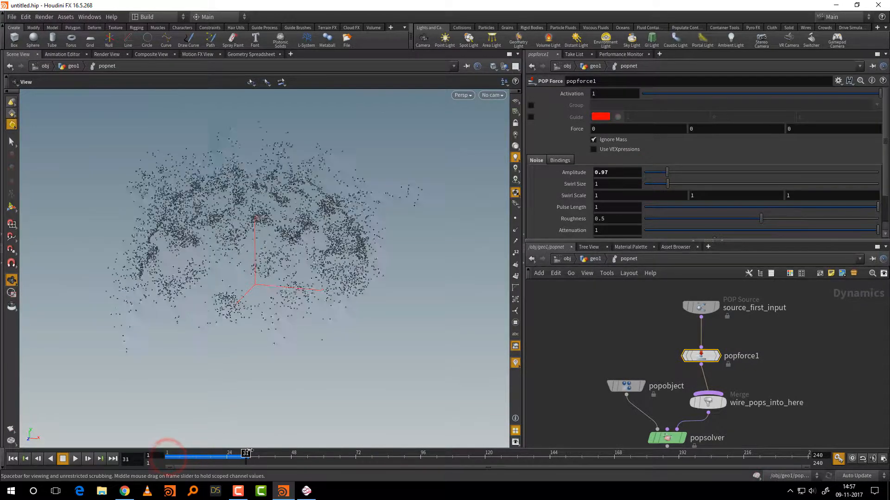
- Set the POP Source's Life Expectancy to 1.8 and Life Variance to 0.268, rerun the simulation, and return to the geo1 level
left_click_drag(649, 305, 695, 318)
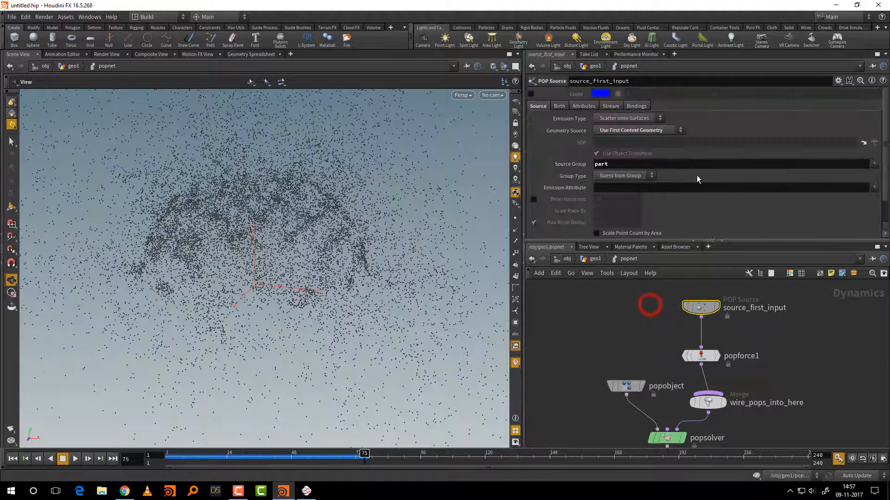
left_click(561, 106)
left_click_drag(676, 198, 657, 208)
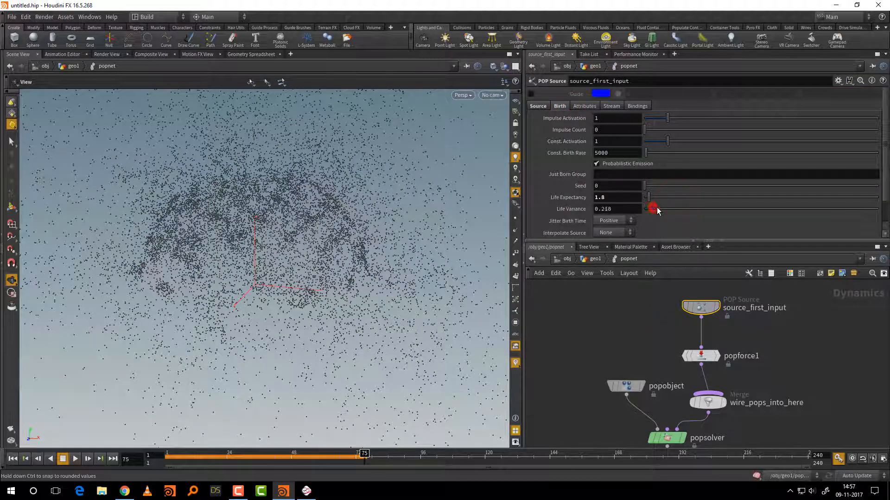
left_click(618, 310)
left_click(185, 458)
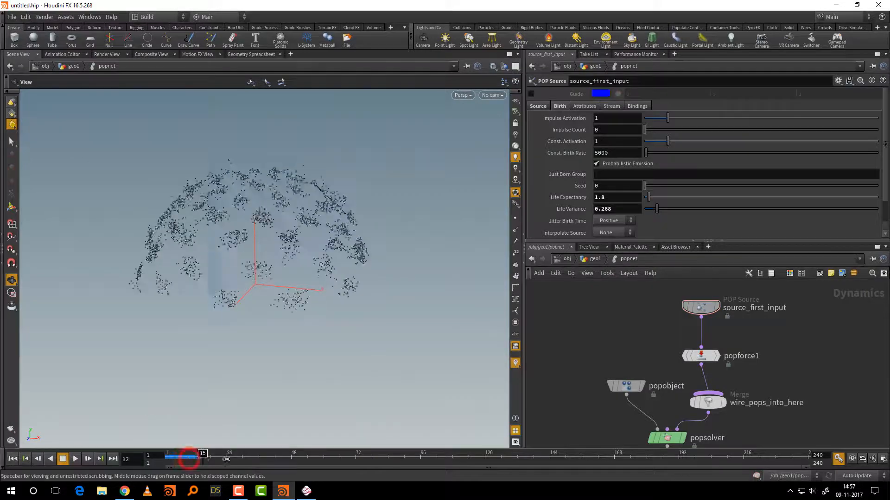
left_click_drag(292, 448, 168, 445)
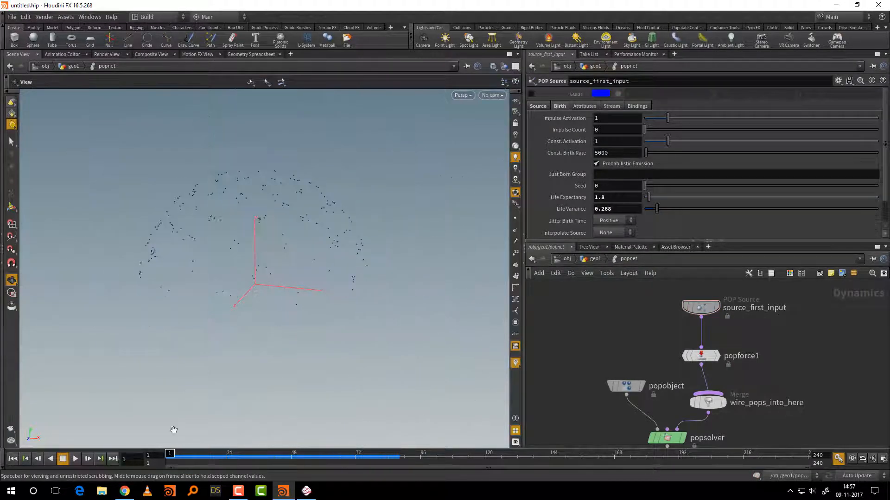
left_click(590, 259)
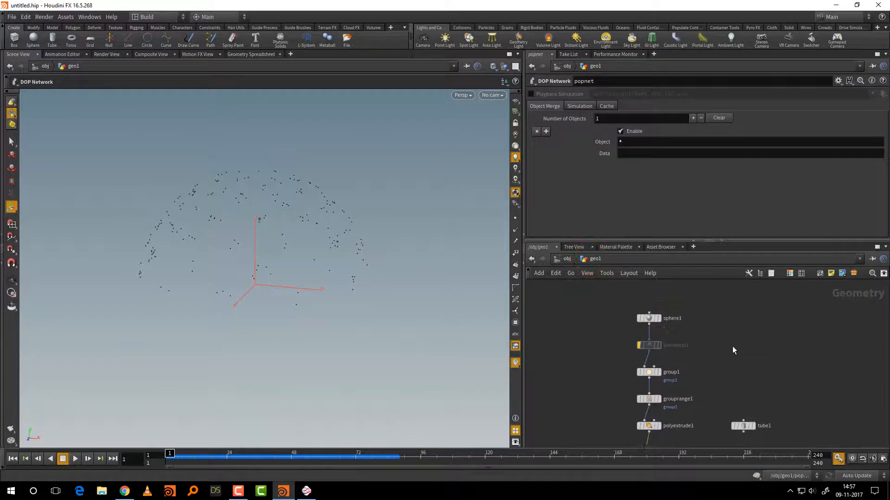
- Reactivate the bypassed transform1 node and scrub the particle simulation from the start
left_click(636, 345)
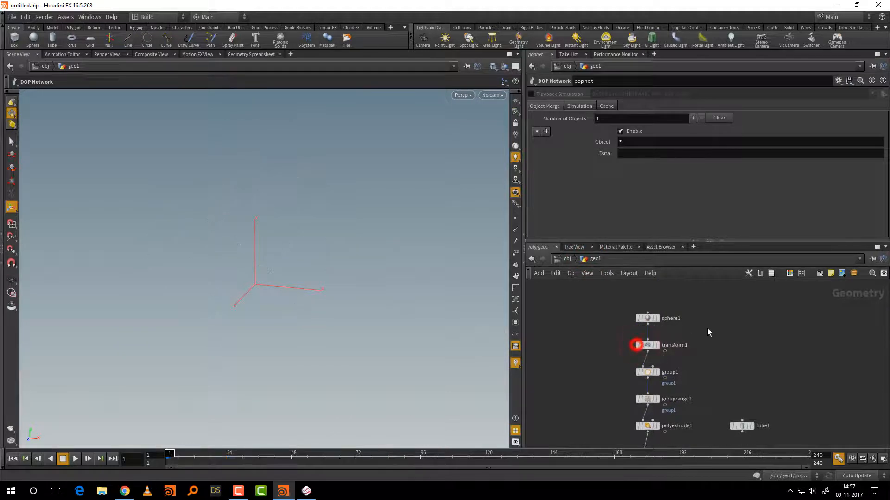
middle_click_drag(715, 351, 749, 274)
left_click_drag(170, 454, 270, 449)
right_click_drag(396, 295, 376, 319, "alt")
left_click_drag(272, 453, 221, 456)
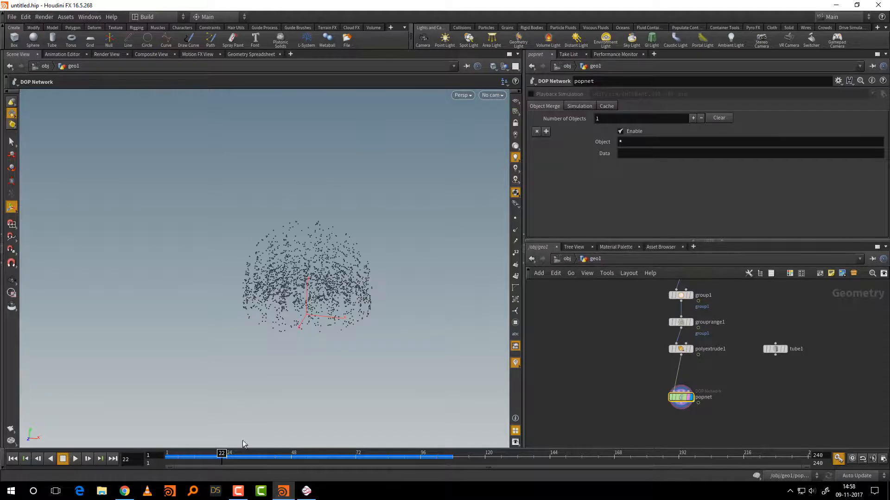
- Bypass transform1 again and scrub the simulation forward to frame 36
middle_click_drag(632, 331, 619, 425)
scroll(626, 379, "up", 2)
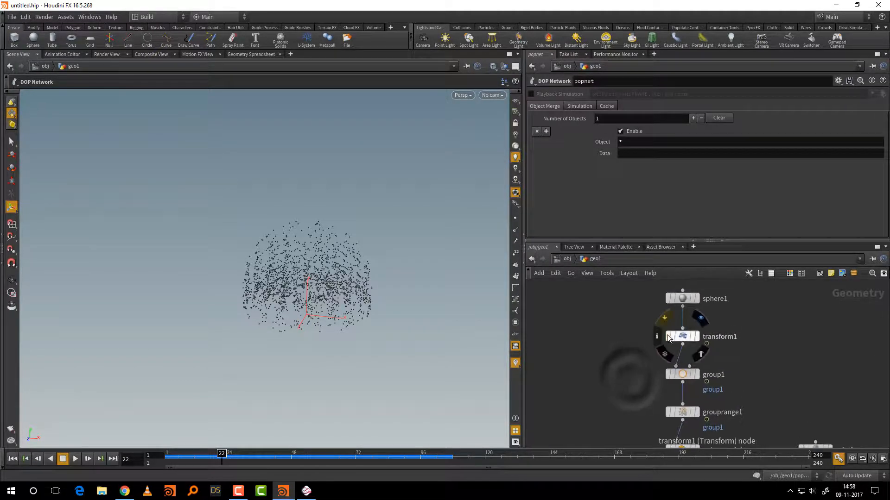
left_click(668, 336)
left_click_drag(175, 457, 259, 456)
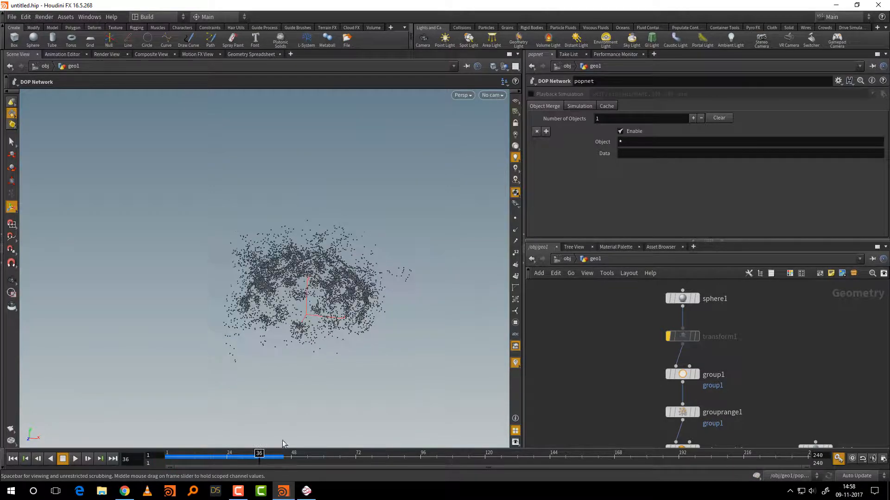
- Bypass the grouprange1 node and scrub the simulation back to frame 2
middle_click_drag(770, 347, 762, 322)
scroll(768, 347, "up", 2)
scroll(601, 412, "up", 1)
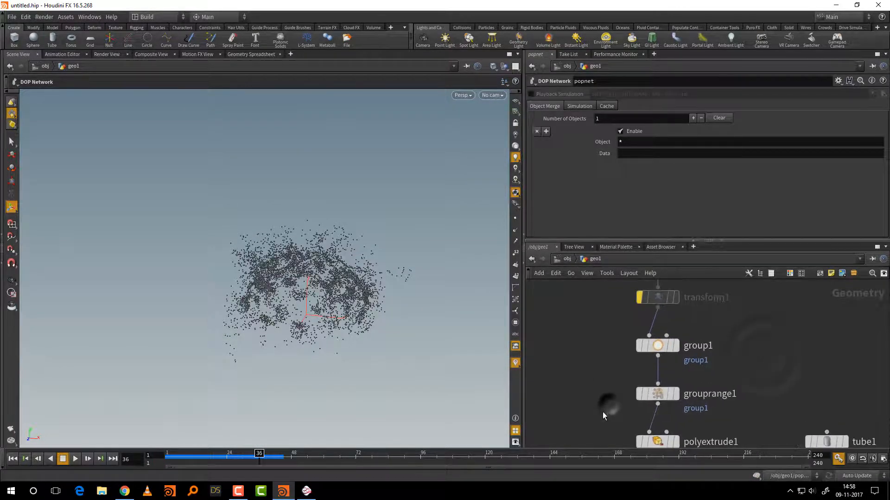
middle_click_drag(602, 413, 621, 385)
left_click(655, 366)
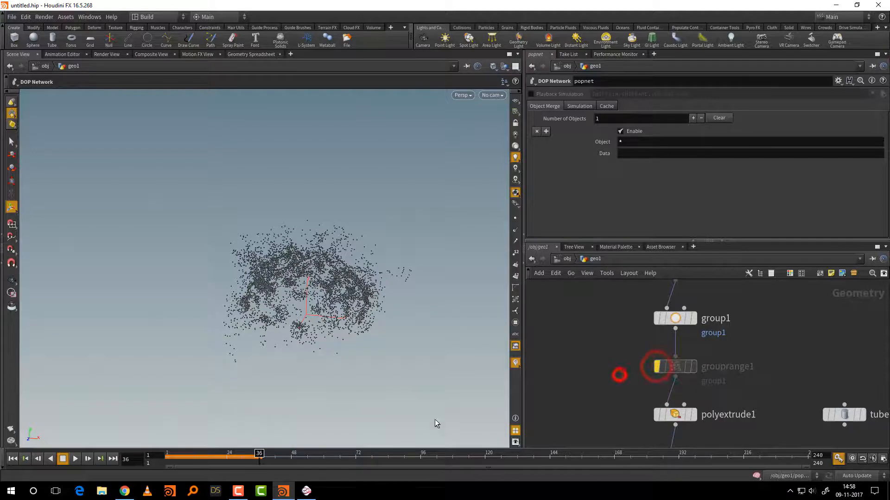
mouse_move(169, 455)
left_mouse_down()
mouse_move(256, 453)
mouse_move(169, 457)
left_mouse_up()
- Show sphere1 as a template, switch the template to polyextrude1, and view the extruded mesh together with the particles
middle_click_drag(624, 334, 629, 414)
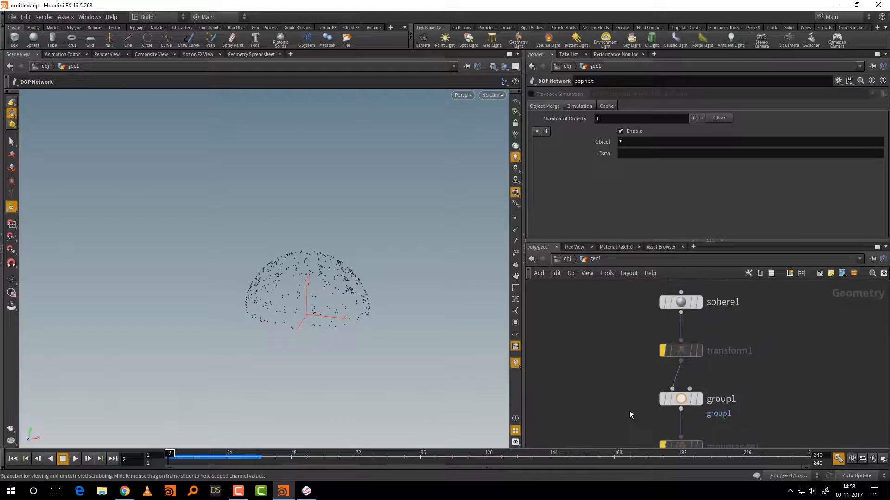
left_click(693, 304)
key("space")
middle_click_drag(417, 376, 393, 333)
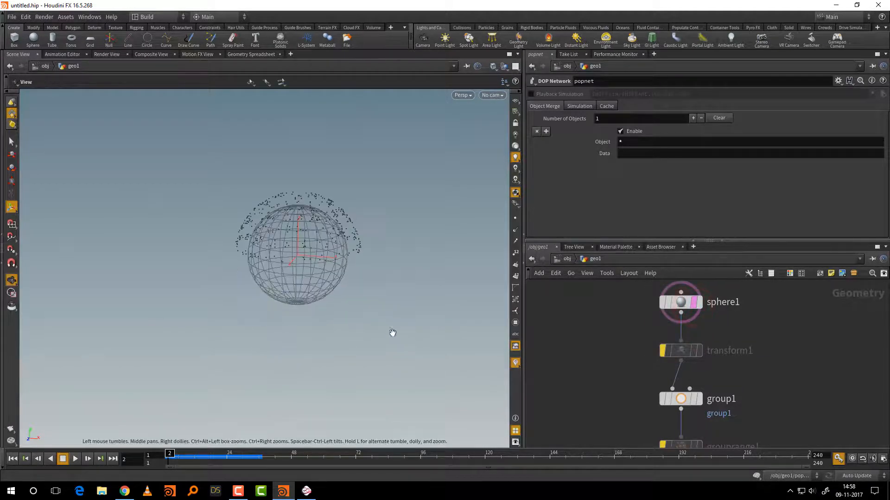
middle_click_drag(633, 393, 632, 278)
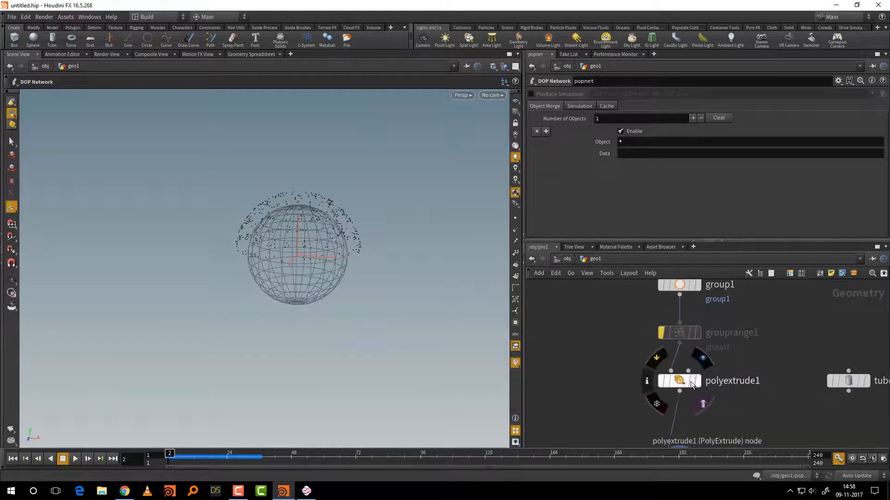
left_click(689, 382)
right_click_drag(408, 354, 447, 318, "alt")
left_click_drag(447, 317, 408, 308, "alt")
- Reactivate grouprange1 and scrub the simulation to frame 27 to compare the emission
middle_click_drag(614, 327, 618, 399)
mouse_move(693, 406)
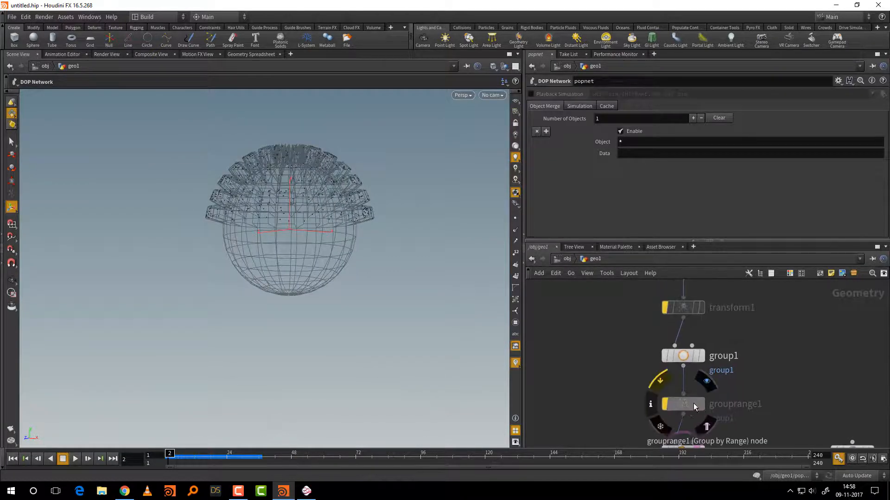
mouse_move(195, 458)
left_mouse_down()
mouse_move(255, 457)
mouse_move(169, 458)
mouse_move(278, 458)
mouse_move(184, 461)
mouse_move(236, 459)
left_mouse_up()
left_click(664, 404)
middle_click_drag(617, 323, 610, 450)
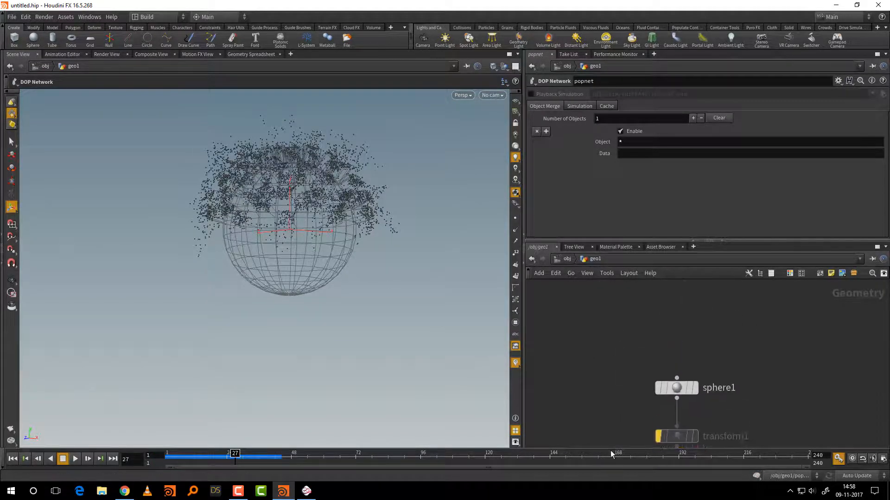
middle_click_drag(616, 364, 619, 297)
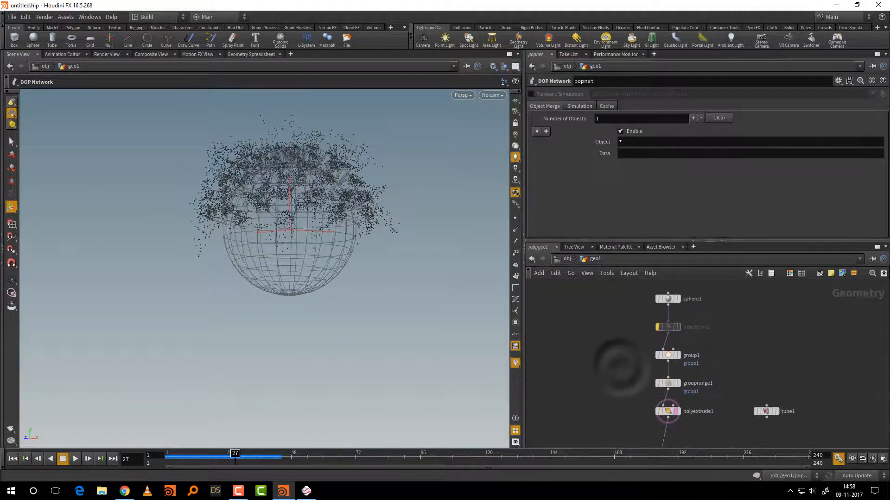
- Place tube1 beside sphere1 and set its Height to 1.52 and Rows to 6
left_click_drag(736, 375, 613, 311)
middle_click_drag(632, 335, 630, 368)
left_click(610, 343)
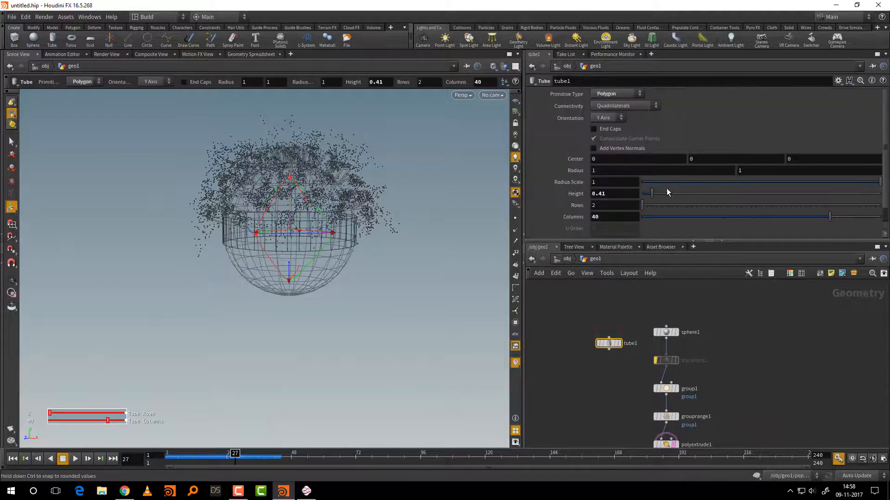
mouse_move(655, 195)
left_mouse_down()
mouse_move(680, 194)
mouse_move(651, 205)
mouse_move(661, 205)
left_mouse_up()
left_click_drag(614, 331, 616, 322)
- Wire tube1 into transform1 in place of the sphere and scrub the simulation to frame 49
left_click(610, 335)
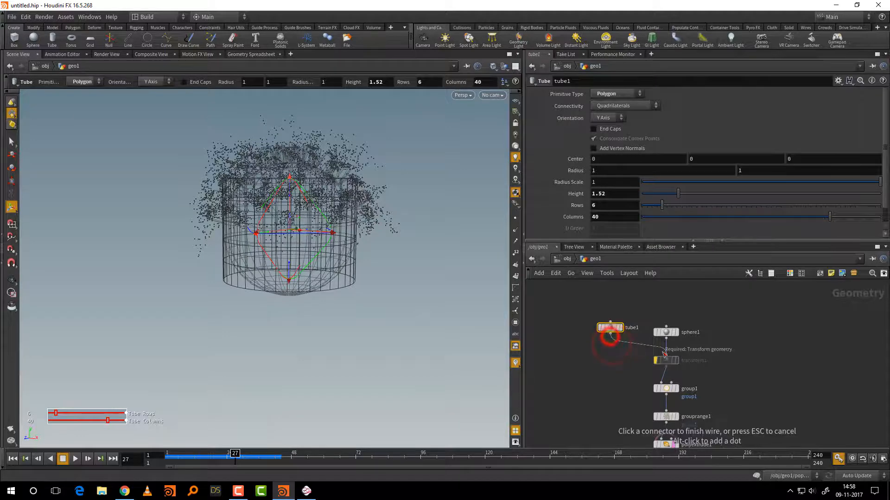
left_click(661, 352)
left_click(622, 368)
left_click_drag(179, 455, 295, 445)
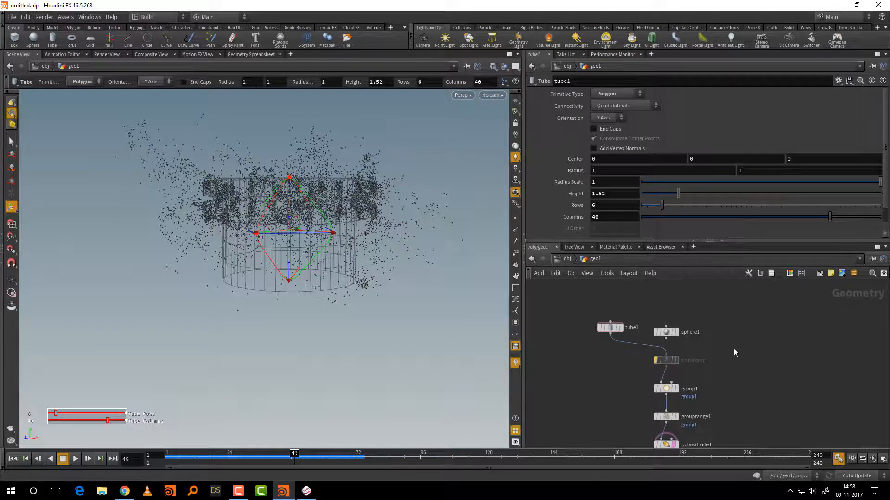
- Enlarge the network view and move the popnet node up directly beneath polyextrude1
middle_click_drag(733, 370, 737, 337)
left_click_drag(643, 420, 645, 418)
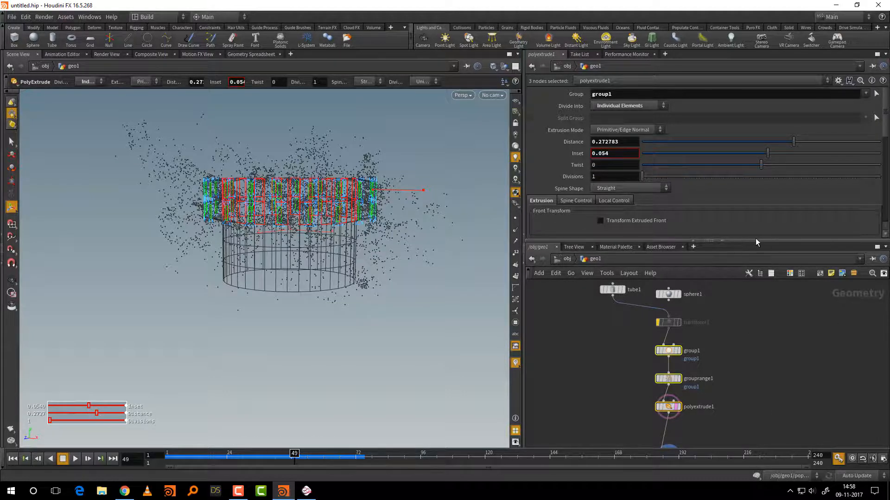
left_click_drag(756, 240, 758, 170)
middle_click_drag(748, 286, 761, 207)
left_click(736, 318)
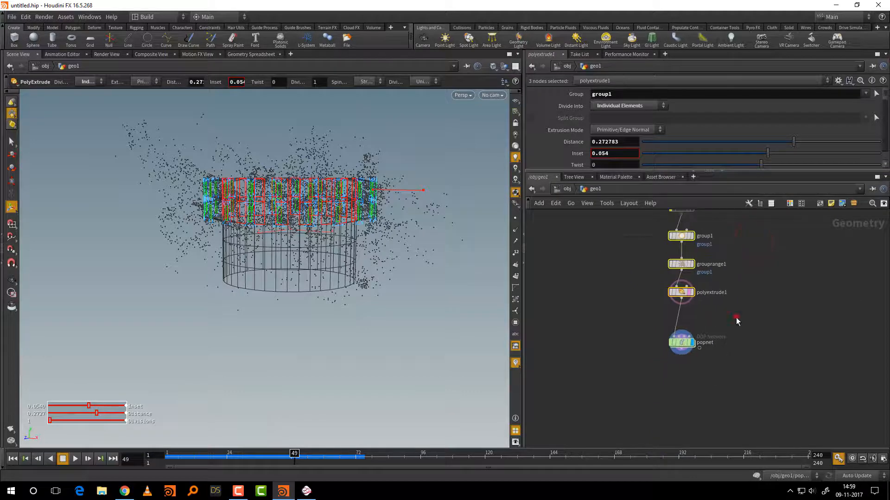
left_click(682, 346)
left_click_drag(681, 346, 681, 327)
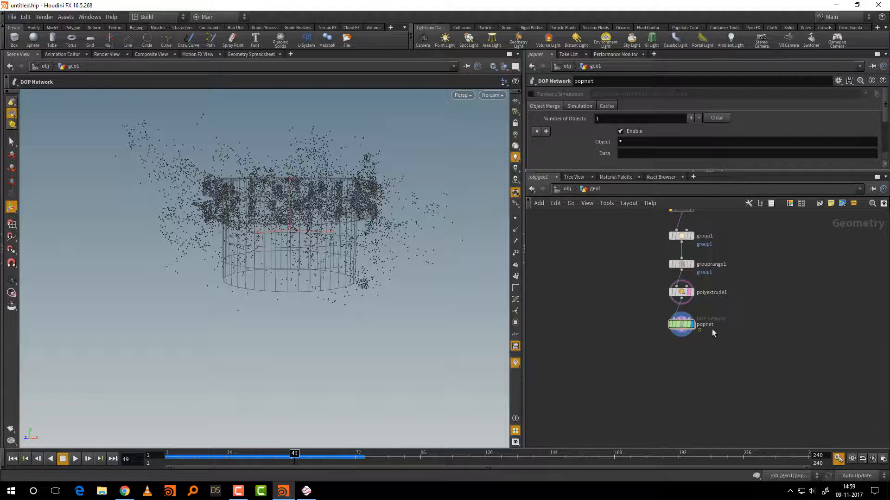
- Add a Group node below popnet, connect it to the popnet output, and display it
key("Tab")
type("gro")
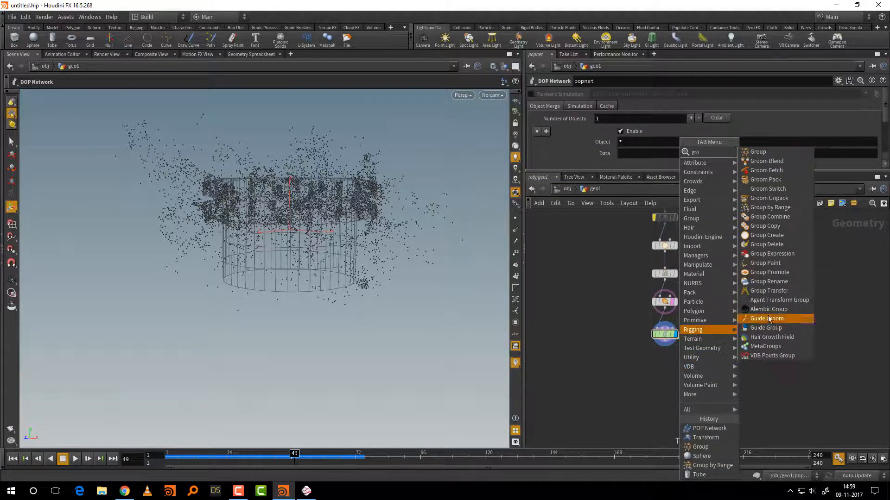
left_click(764, 151)
left_click(655, 380)
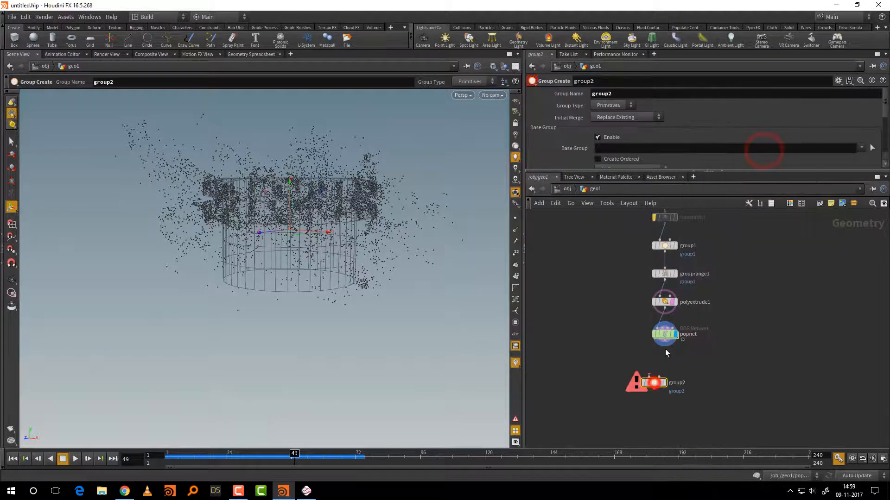
left_click_drag(664, 342, 648, 377)
left_click(664, 384)
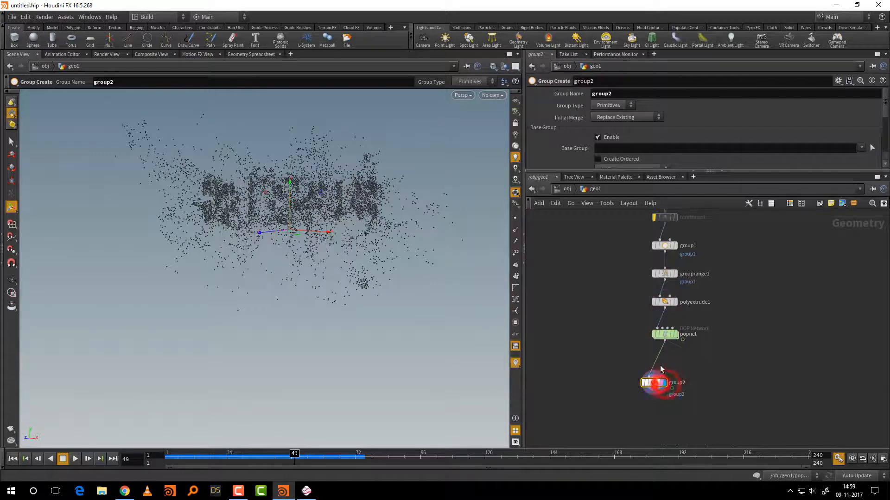
- Set group2's type to Points, disable its Base Group, and enable Keep in Bounding Regions
left_click(622, 106)
left_click(620, 114)
left_click_drag(631, 171, 632, 233)
left_click(602, 140)
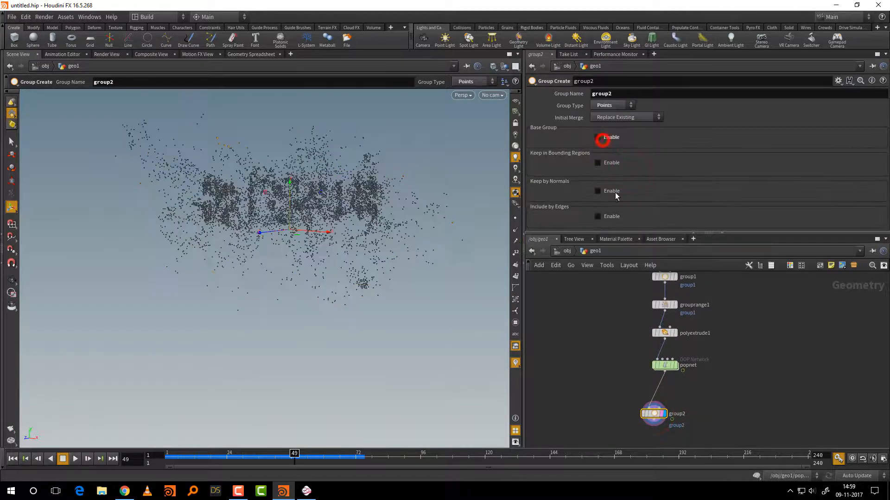
left_click(610, 163)
- Resize group2's bounding box to about 1.9 x 4.15 x 4.64, centred near 1.14, 0.09, 0, enclosing one side of the particles
left_click_drag(416, 340, 451, 386, "alt")
left_click_drag(285, 252, 249, 355, "shift")
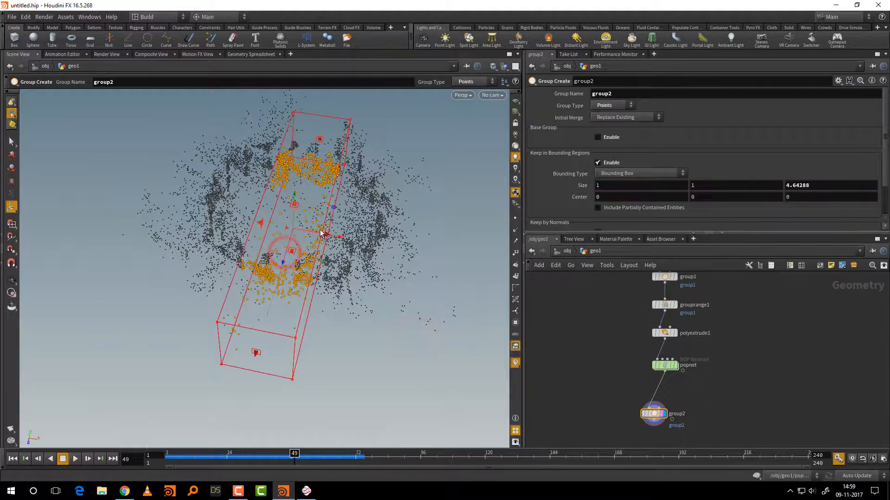
left_click_drag(325, 234, 401, 246, "shift")
left_click_drag(371, 218, 390, 122)
left_click_drag(402, 324, 374, 359, "alt")
right_click_drag(415, 273, 394, 296, "alt")
left_click_drag(394, 296, 412, 352, "alt")
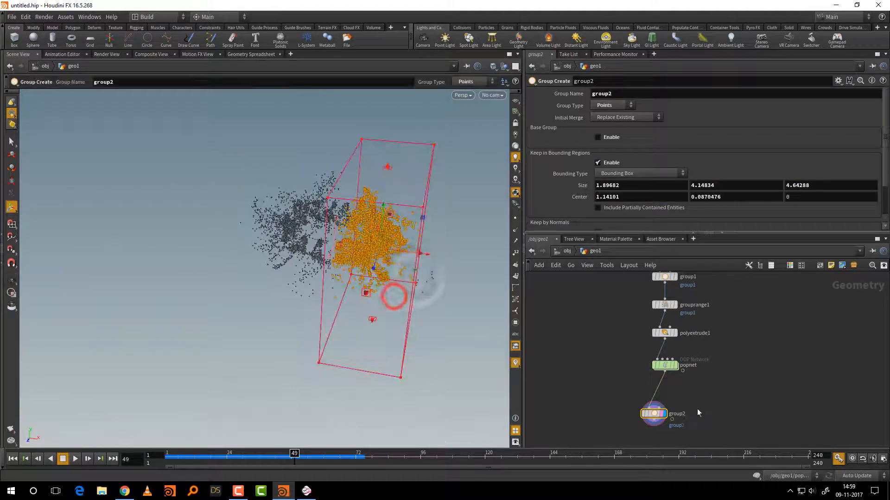
- Add a Color node below group2, wire it to group2's output, and display it
middle_click_drag(693, 428, 705, 374)
key("Tab")
type("co")
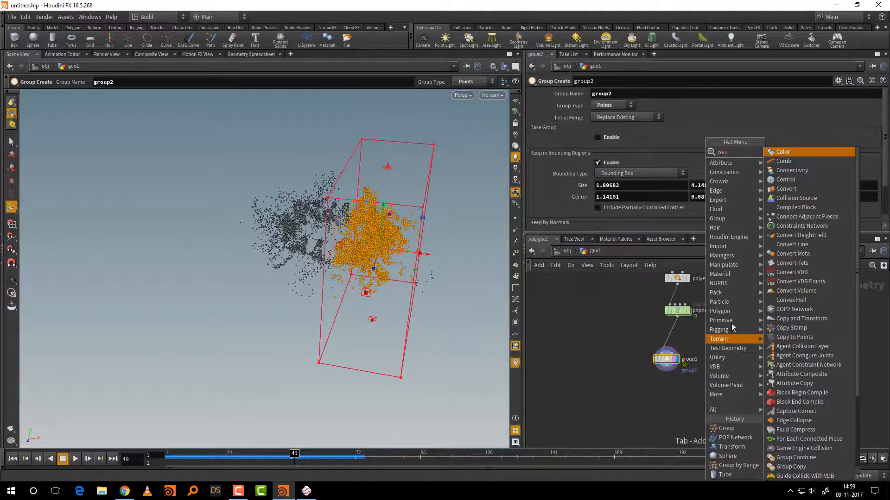
left_click(794, 153)
left_click(667, 410)
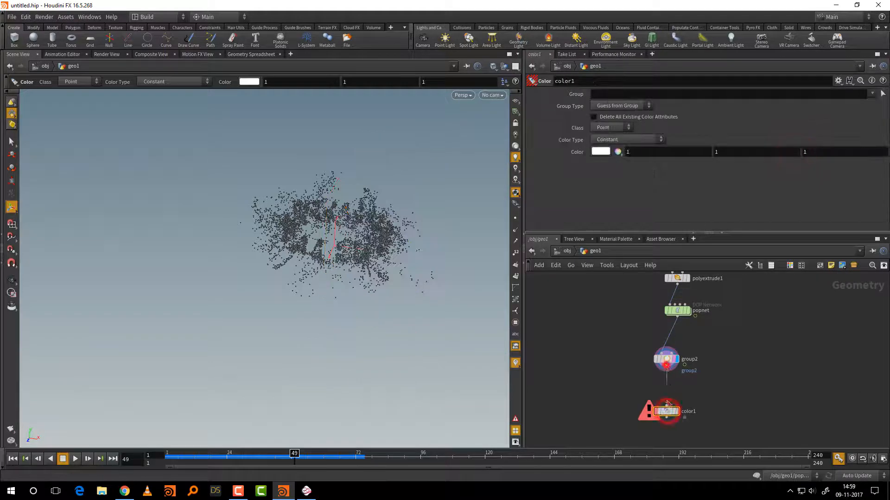
- Restrict the color1 node to the group2 points
left_click(871, 94)
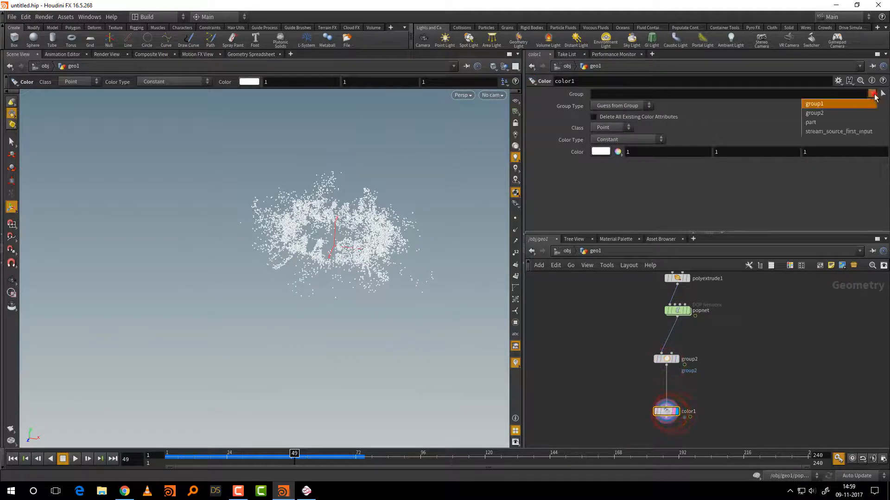
left_click(746, 345)
left_click_drag(724, 342, 624, 379)
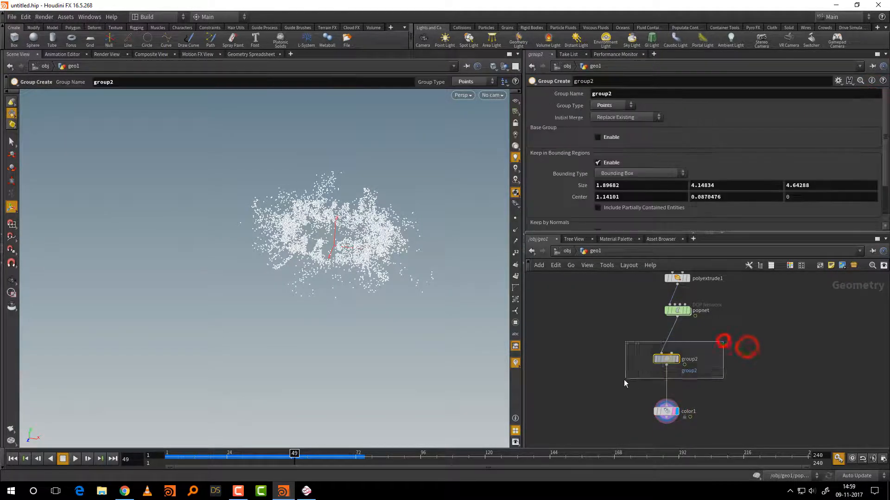
left_click_drag(717, 398, 658, 436)
left_click(872, 94)
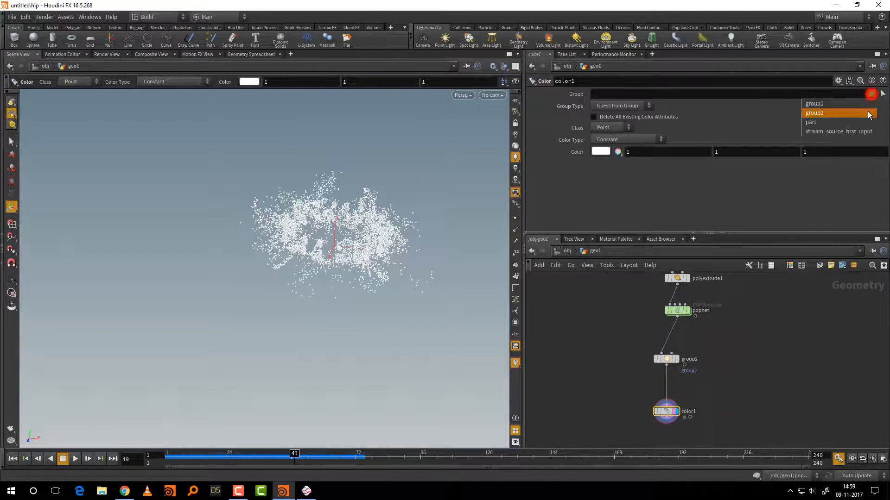
- Set color1's color to bright green with RGB values 0, 1, 0.05
left_click(593, 152)
left_click(641, 176)
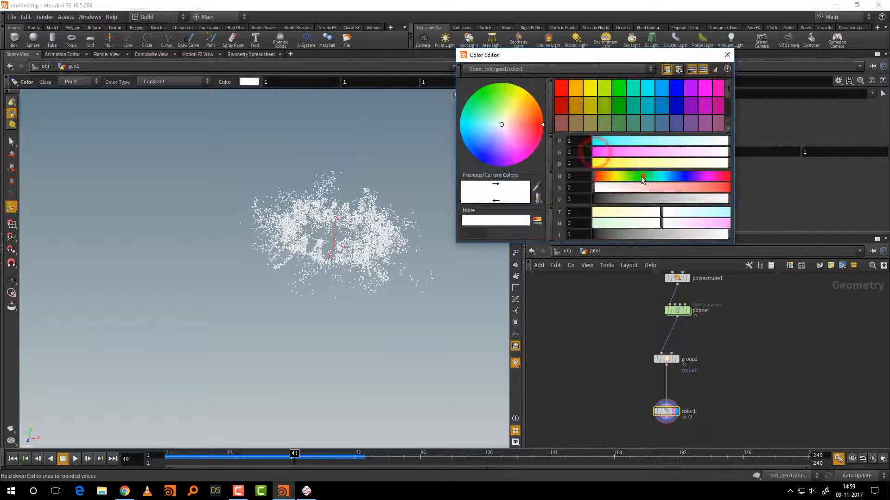
left_click_drag(680, 190, 749, 191)
left_click(732, 58)
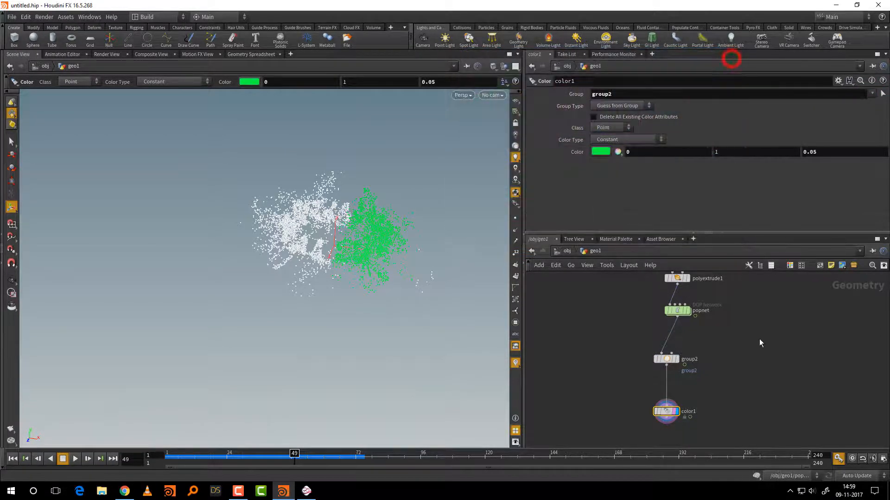
- Scrub the timeline to frame 53 and back to frame 32 to check the green group across the particle animation
left_click_drag(188, 453, 305, 450)
middle_click_drag(598, 333, 599, 463)
left_click_drag(680, 384, 690, 395)
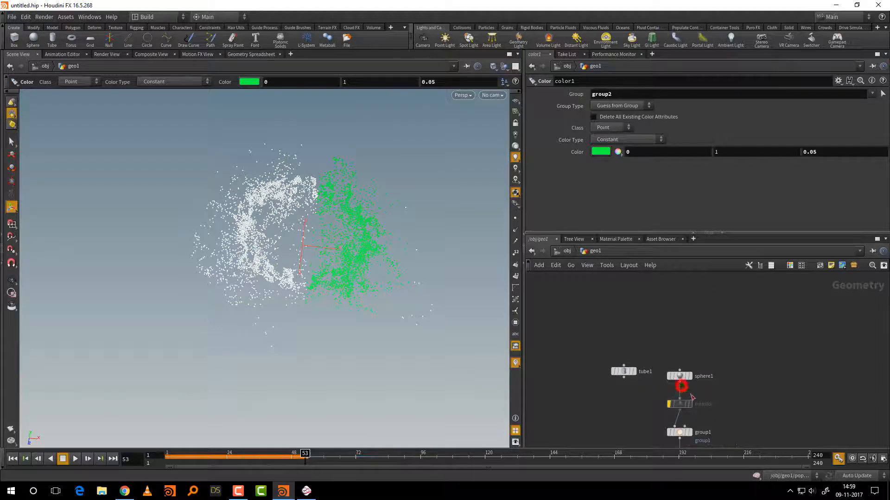
left_click_drag(176, 461, 249, 450)
- Move the sphere1 and tube1 nodes further apart and place a Merge node between them
left_click_drag(681, 375, 701, 359)
left_click_drag(630, 369, 625, 361)
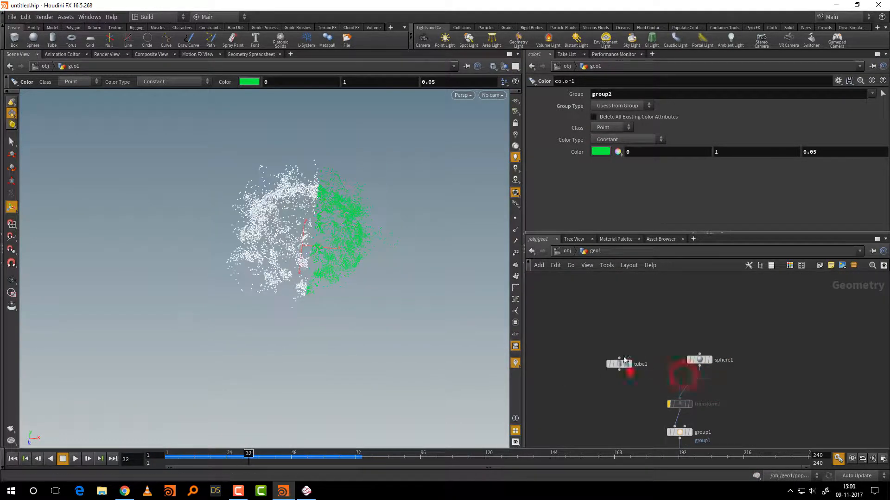
scroll(737, 386, "up", 3)
middle_click_drag(745, 377, 743, 355)
key("Tab")
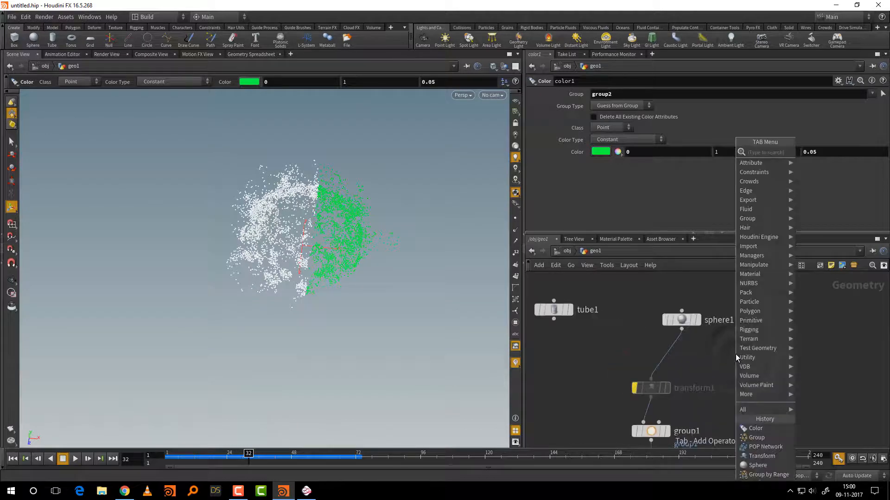
type("merge")
left_click(818, 152)
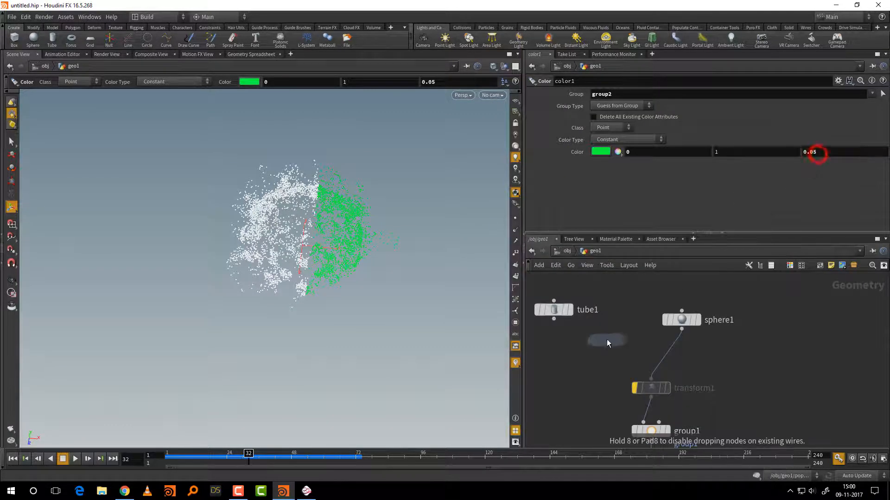
left_click(608, 340)
- Wire tube1 and sphere1 into merge1, and connect merge1's output to transform1 in place of sphere1
left_click_drag(554, 319, 609, 330)
left_click_drag(681, 329, 609, 330)
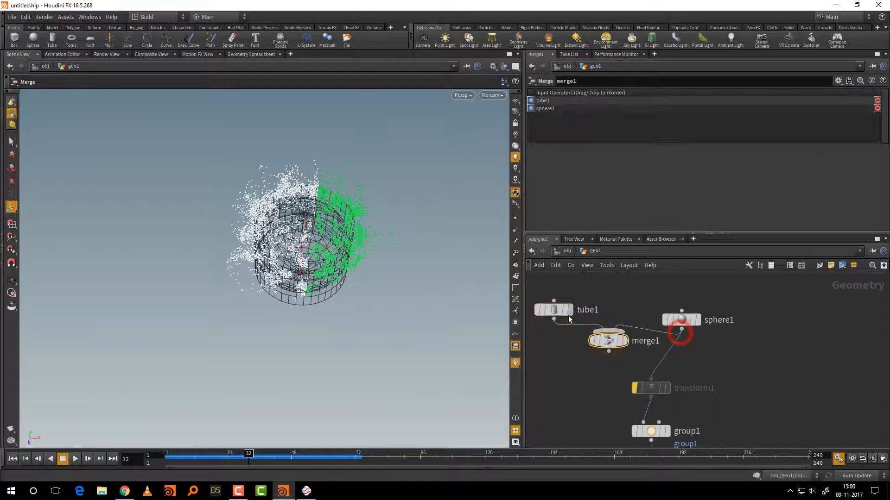
left_click(554, 310)
left_click(608, 352)
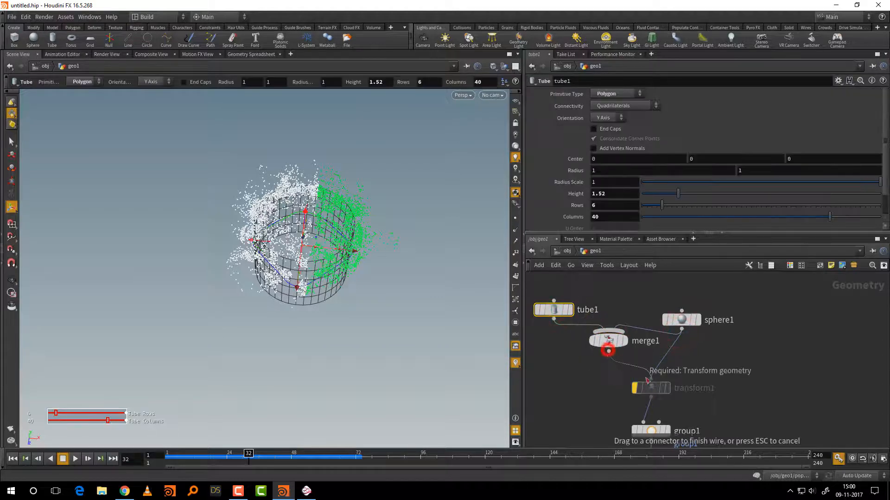
left_click(708, 363)
- Scrub the animation to frames 43 and 53 and examine the particles and merged tube and sphere sources from several angles
left_click_drag(200, 456, 278, 456)
right_click_drag(425, 339, 458, 316, "alt")
left_click_drag(457, 316, 441, 335, "alt")
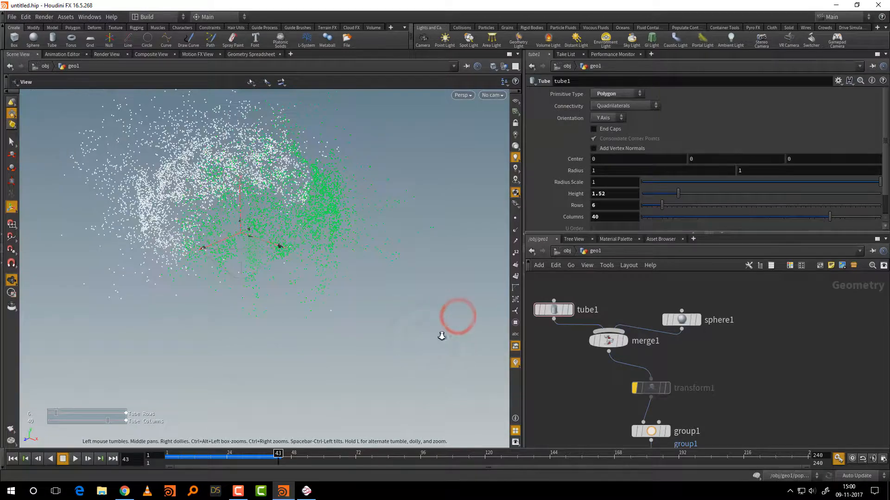
right_click_drag(442, 336, 432, 339, "alt")
left_click_drag(432, 339, 538, 307, "alt")
left_click_drag(600, 285, 527, 343)
right_click_drag(372, 323, 350, 360, "alt")
left_click_drag(349, 360, 385, 344, "alt")
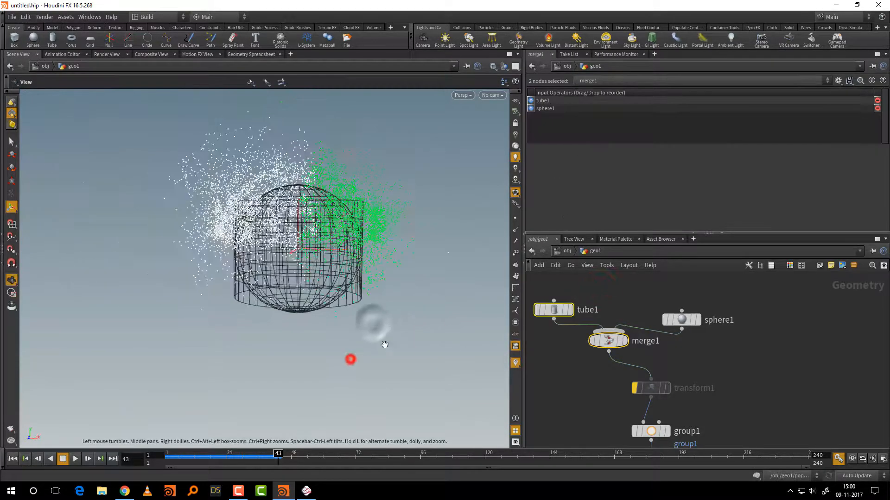
left_click_drag(177, 459, 305, 457)
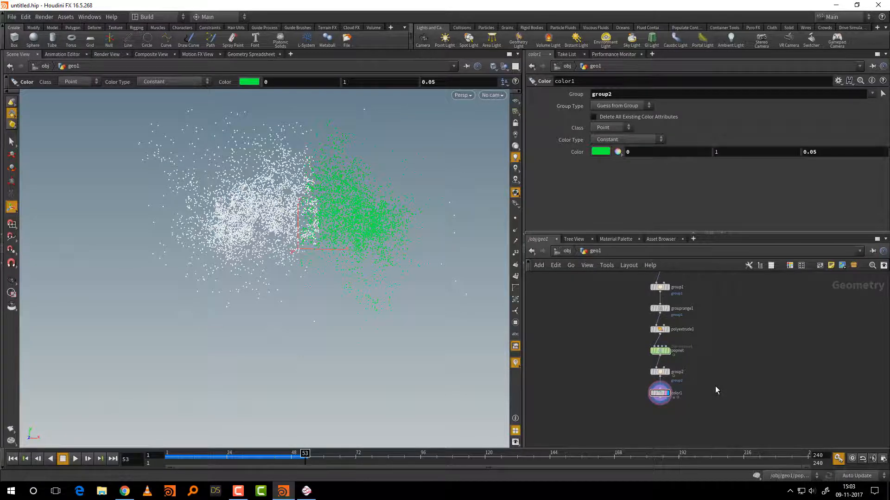
middle_click_drag(731, 302, 705, 347)
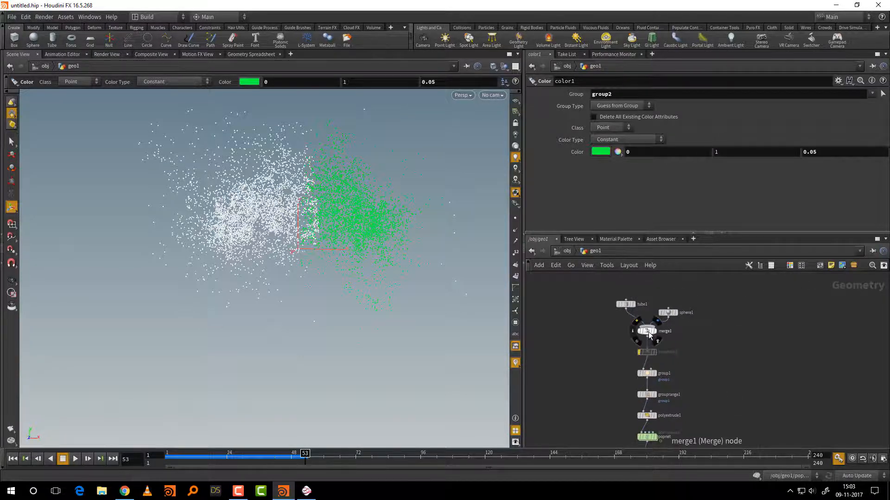